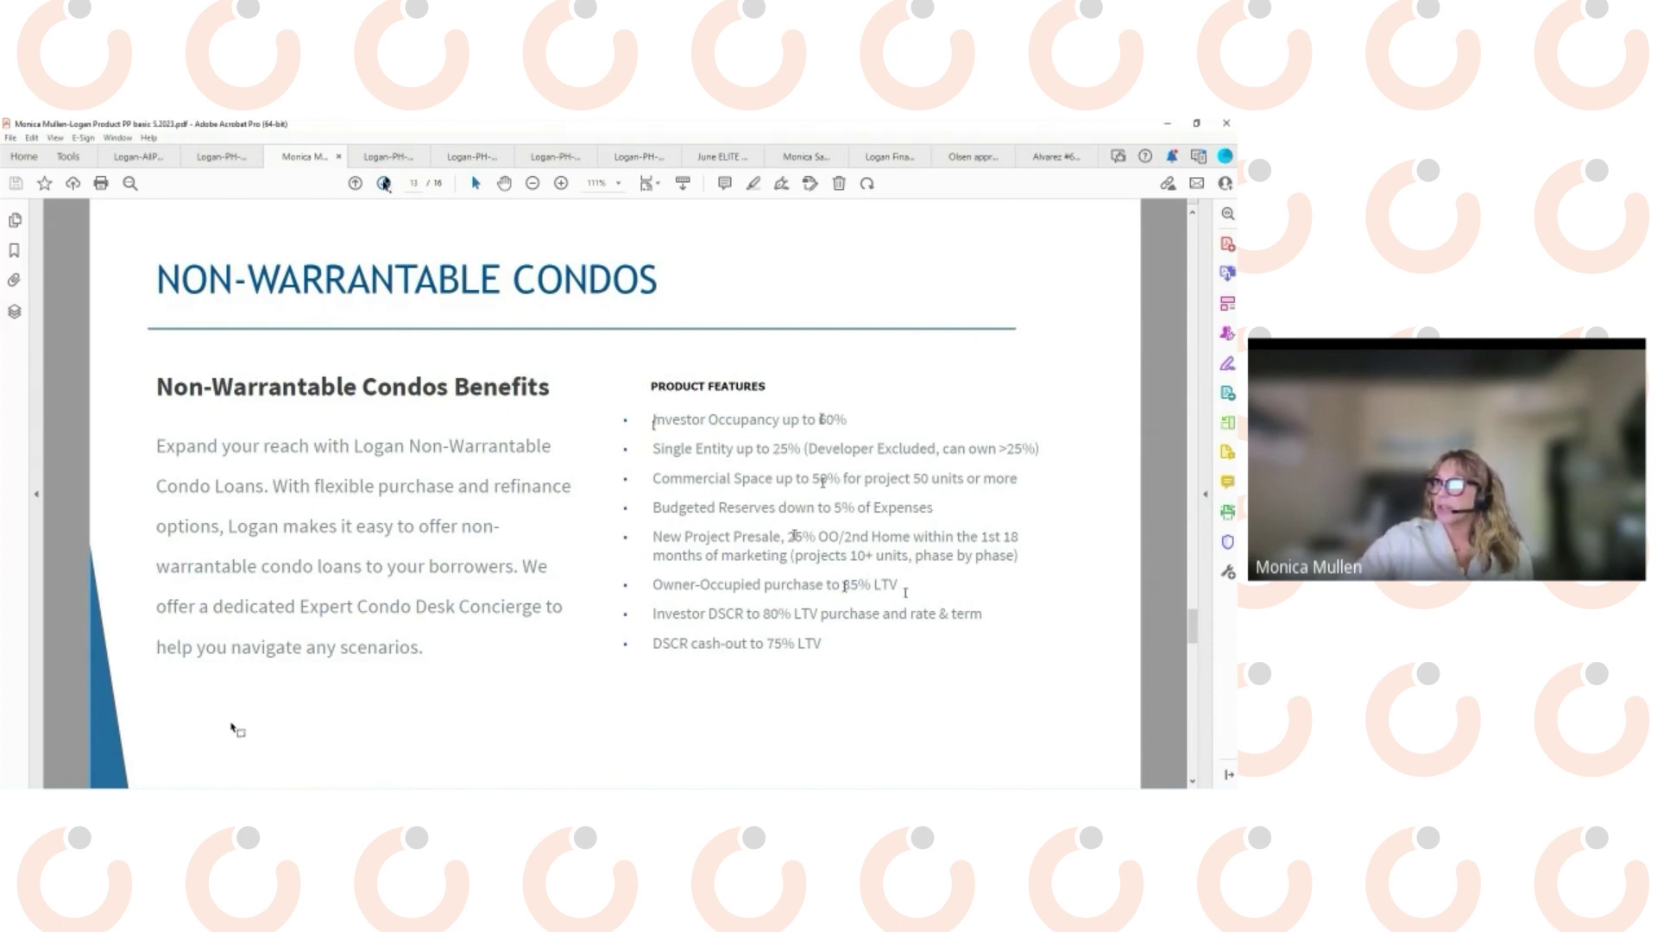
Advance the PDF to the support contacts and links page, and switch to the Logan quick pricer in Chrome.
click(384, 183)
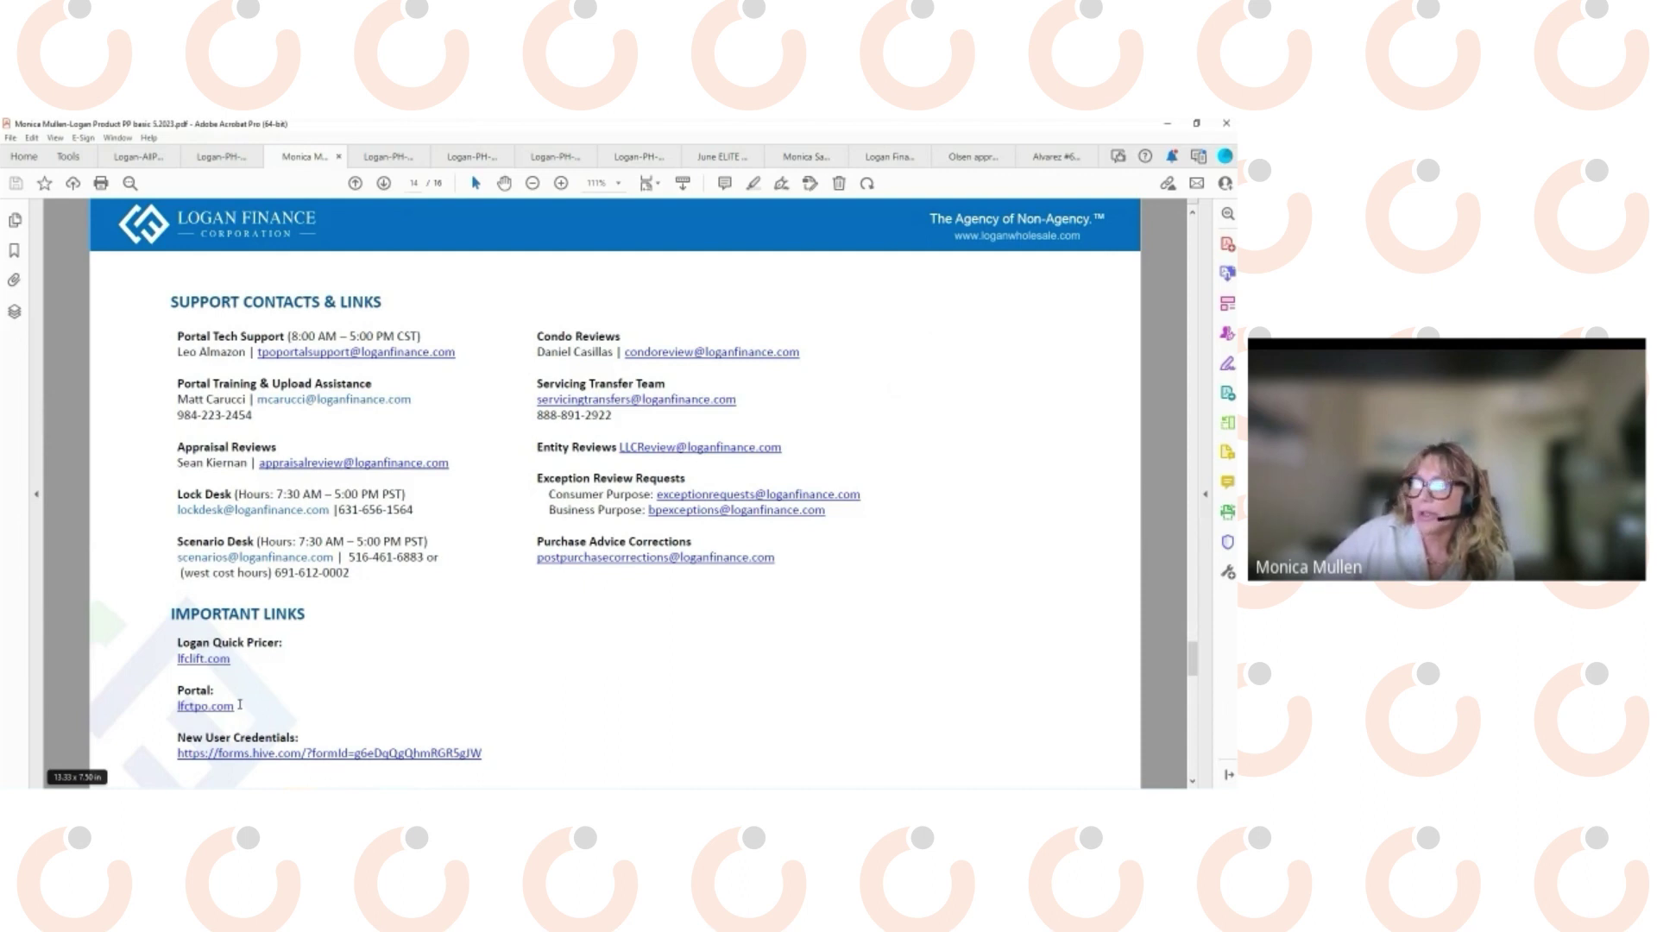
click(1167, 128)
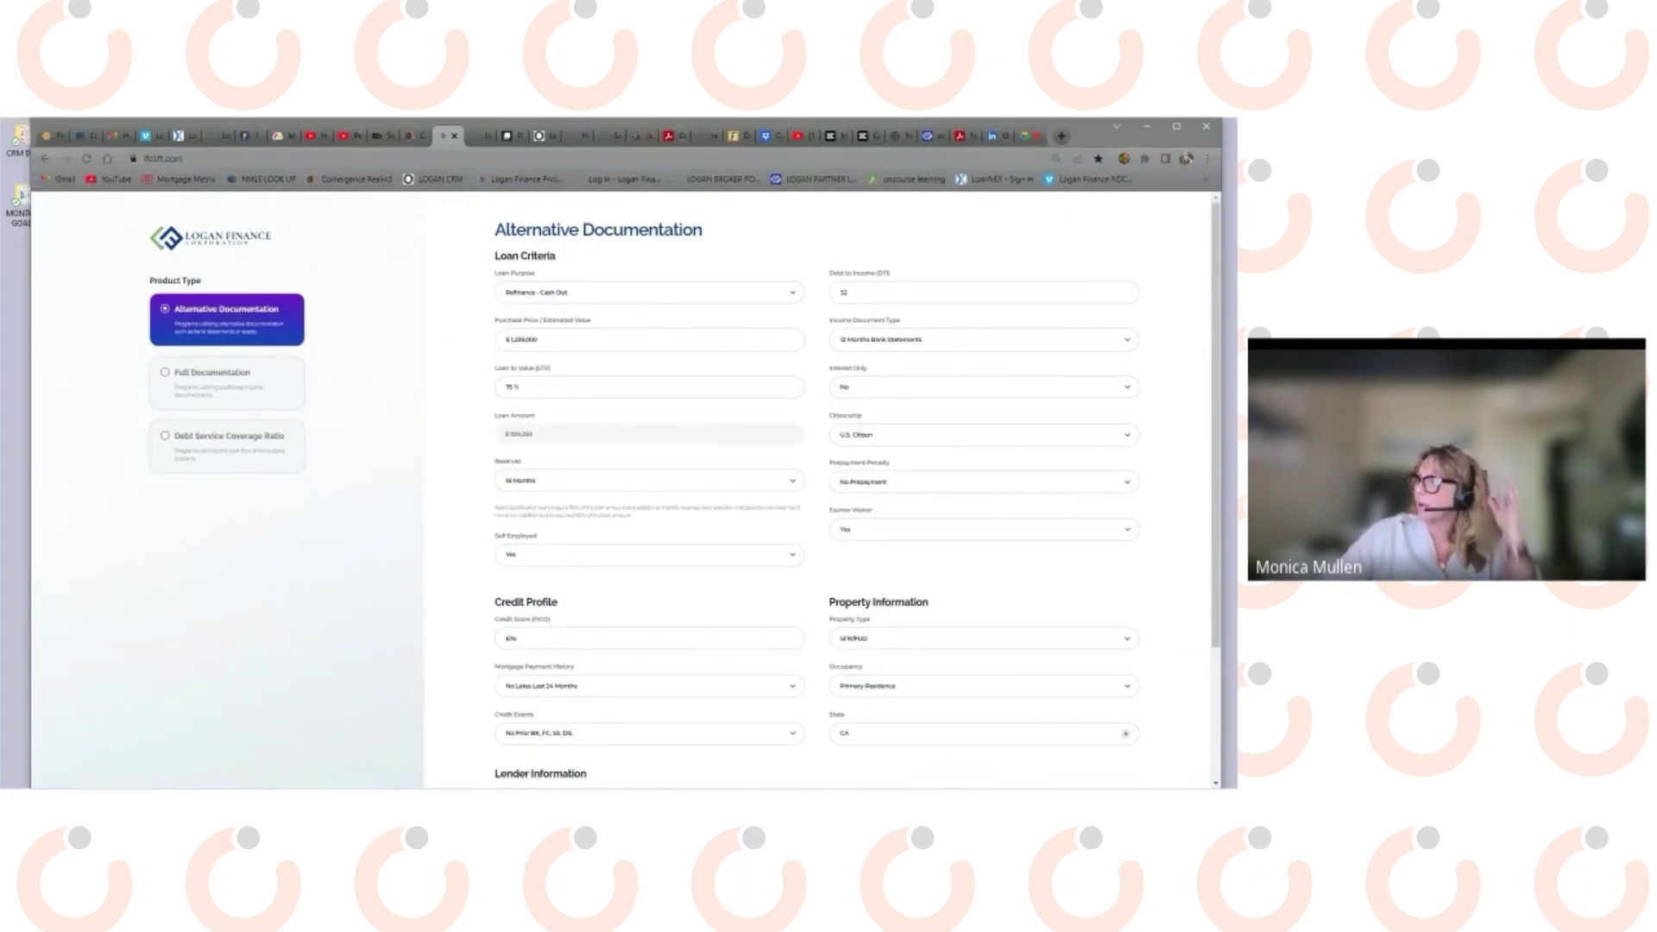
mouse_move(364, 787)
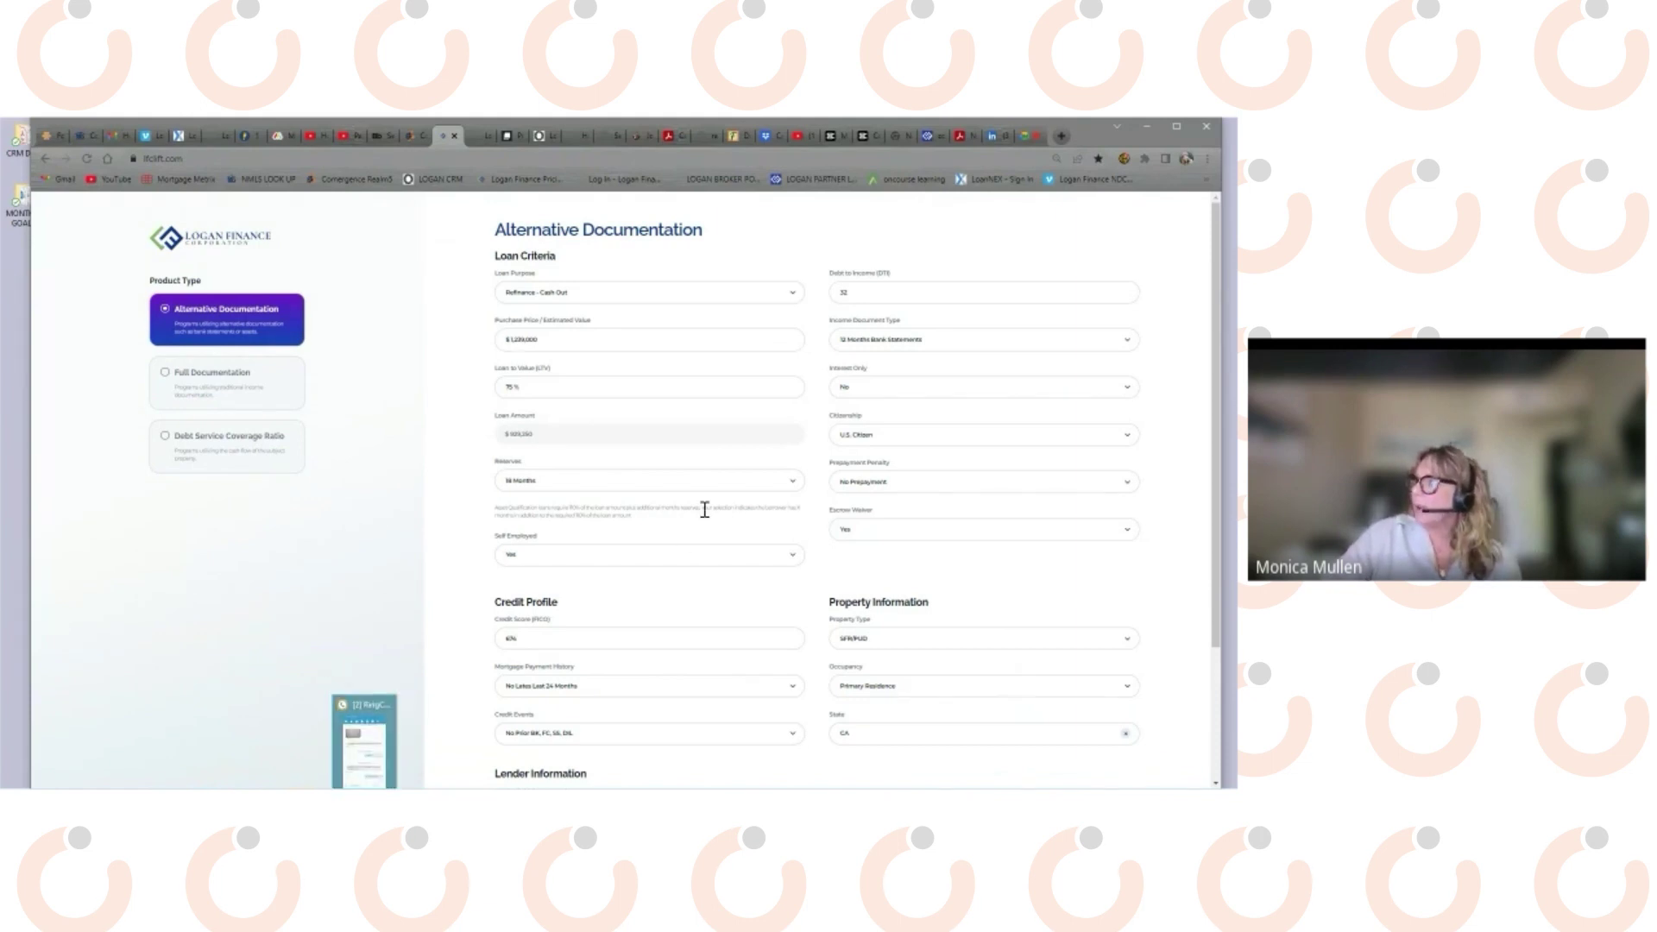
Clear all entered data from the pricing form and choose Debt Service Coverage Ratio as the product type.
scroll(705, 510, down, 2)
click(574, 695)
scroll(651, 536, up, 3)
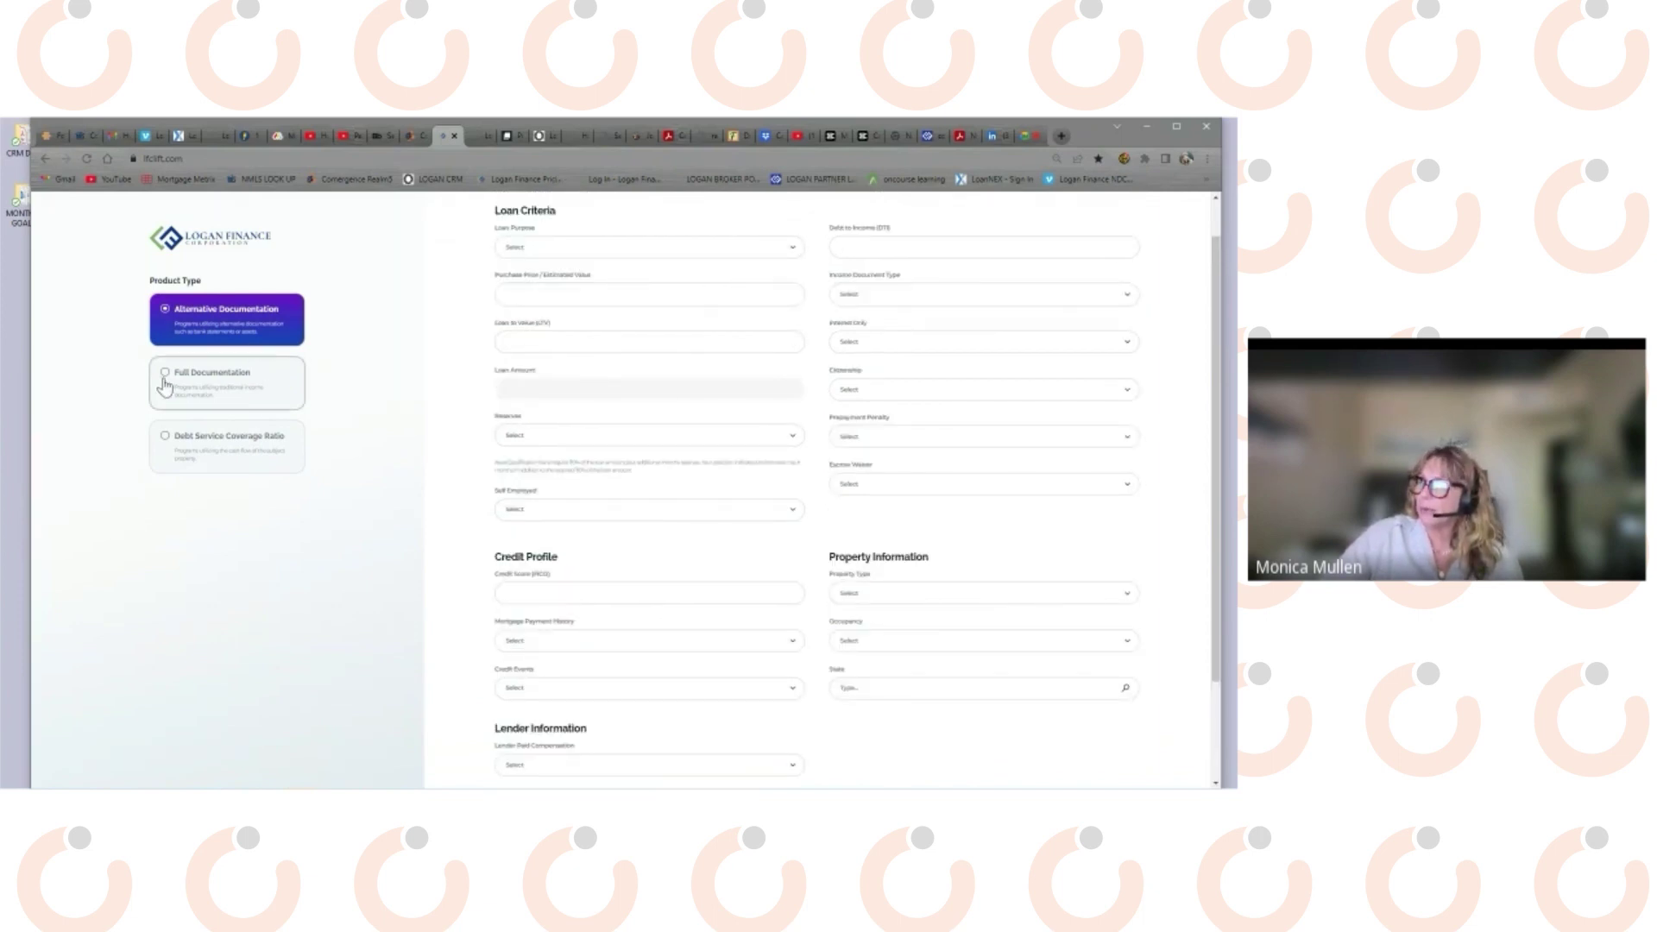
click(165, 440)
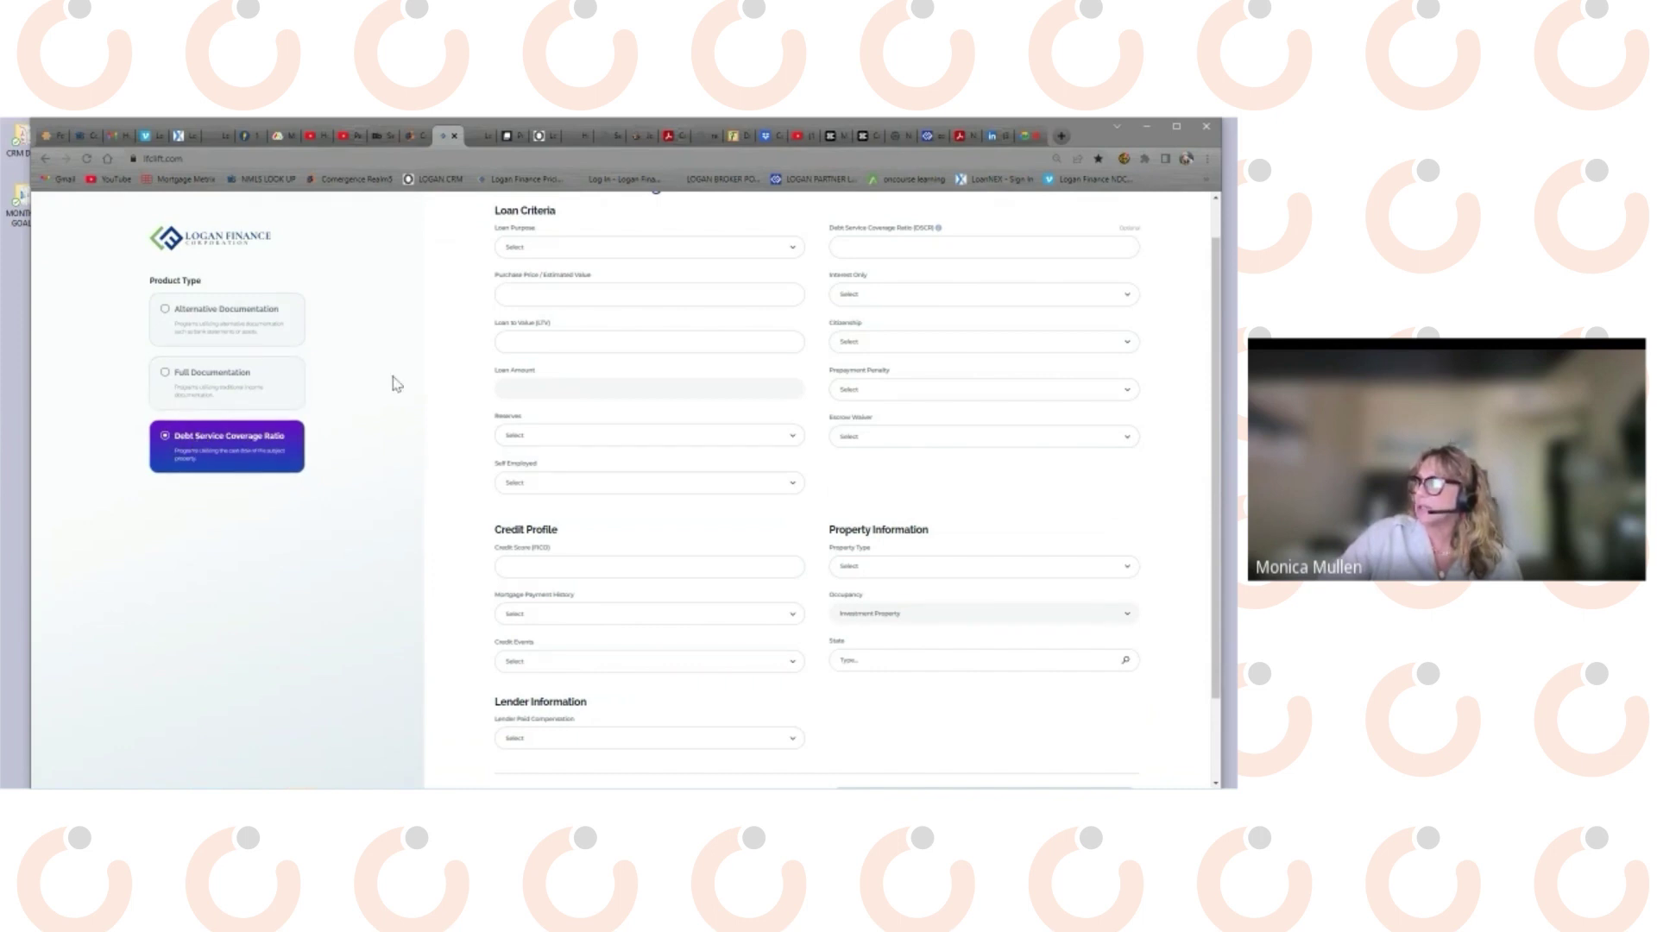
Set the loan purpose to Purchase with a price of $700,000 and a loan-to-value of 65%.
click(553, 253)
click(545, 271)
click(537, 297)
click(587, 328)
click(556, 344)
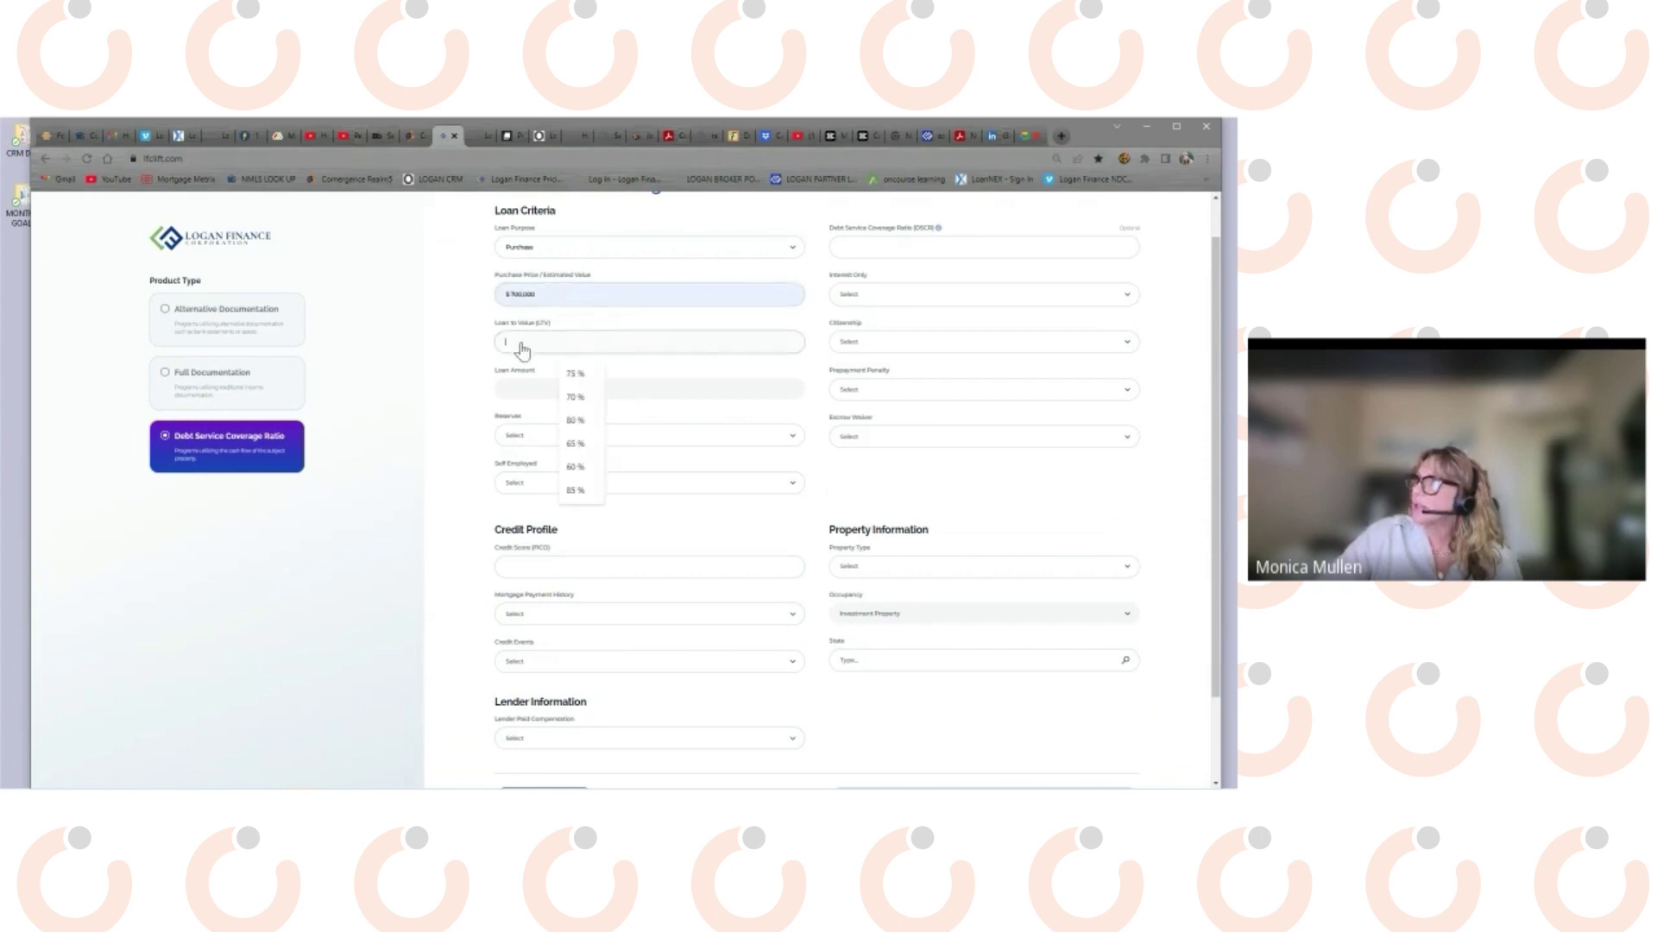
click(576, 396)
click(576, 442)
Set the reserves to 12 months and self-employed to No.
click(524, 442)
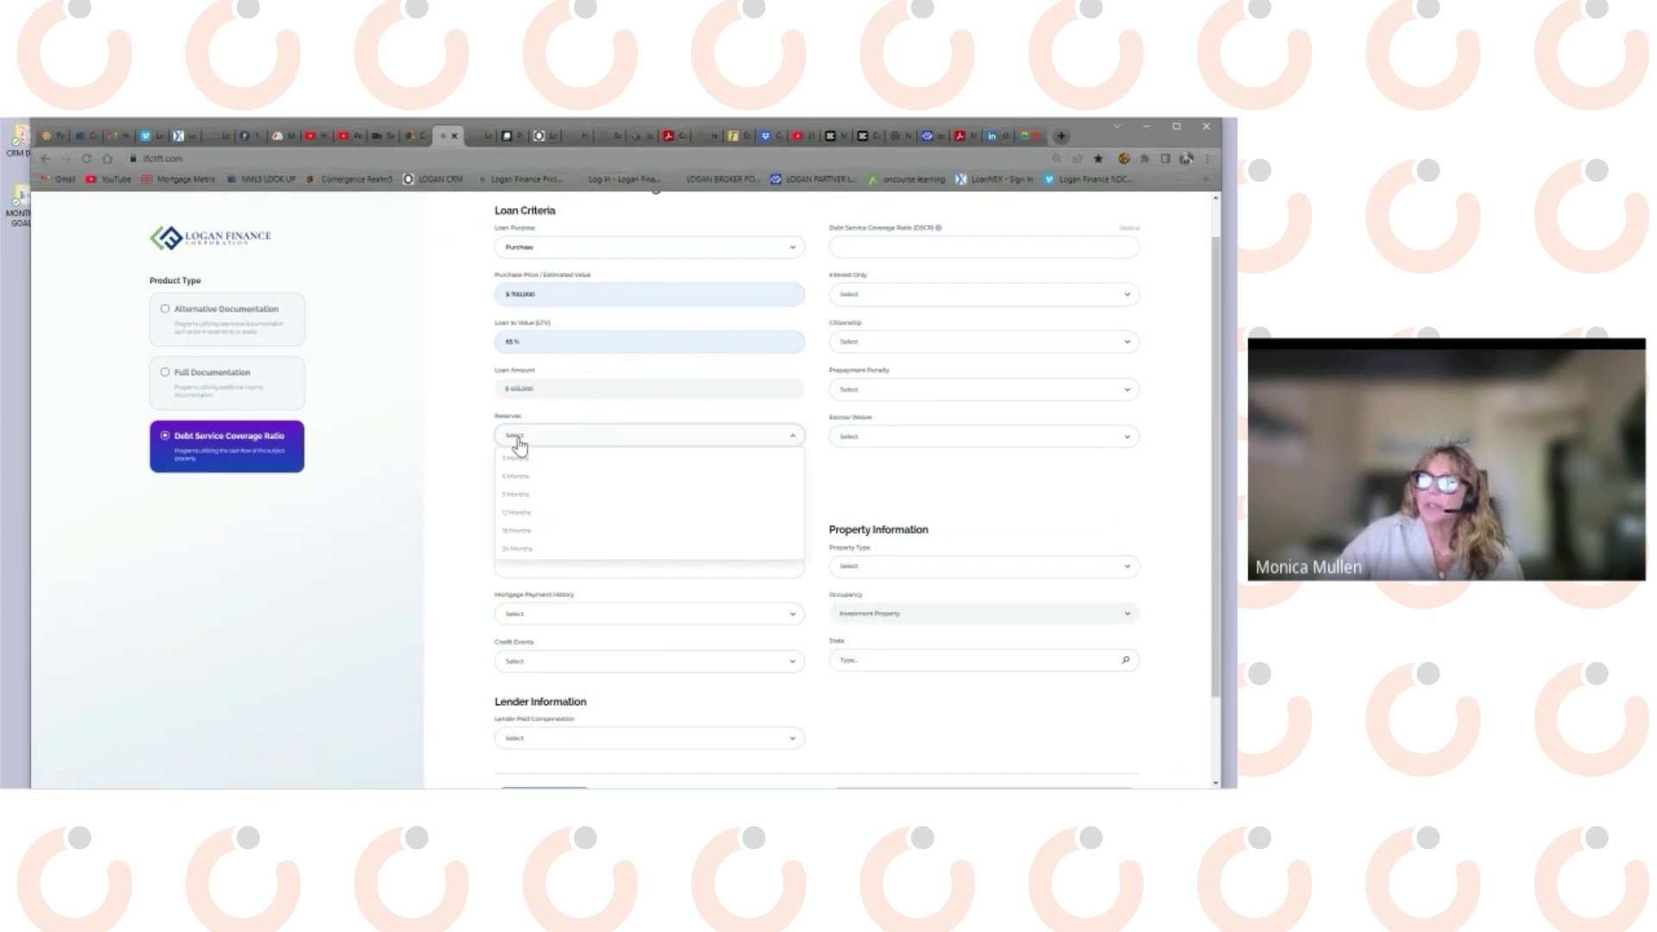
click(528, 515)
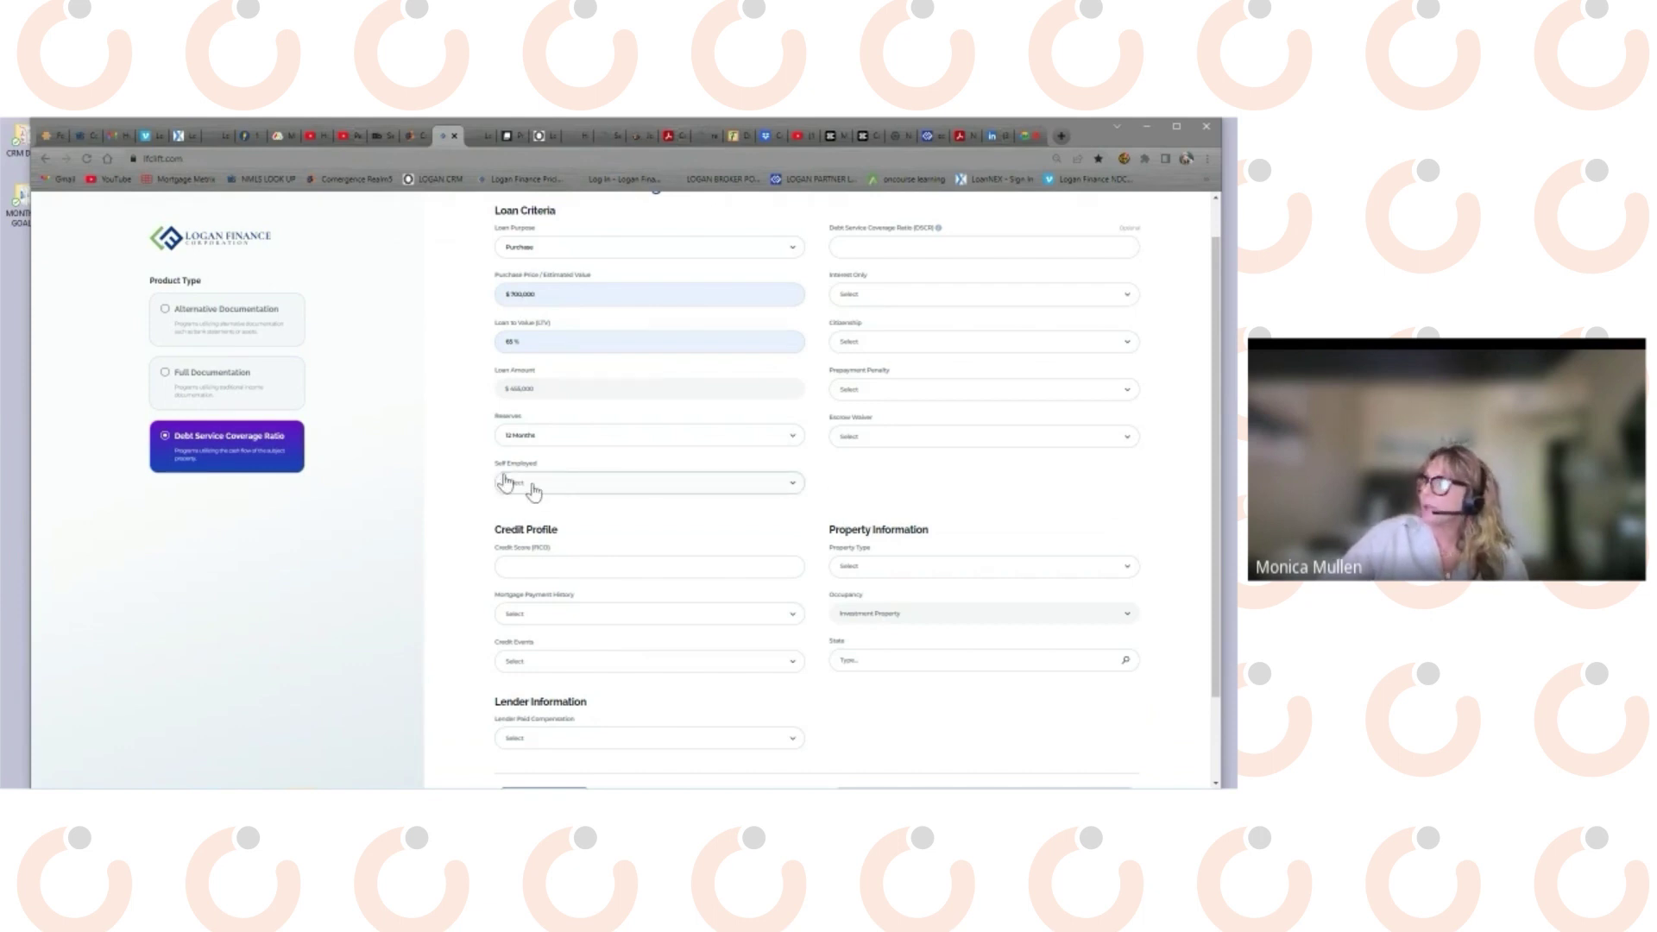
click(531, 485)
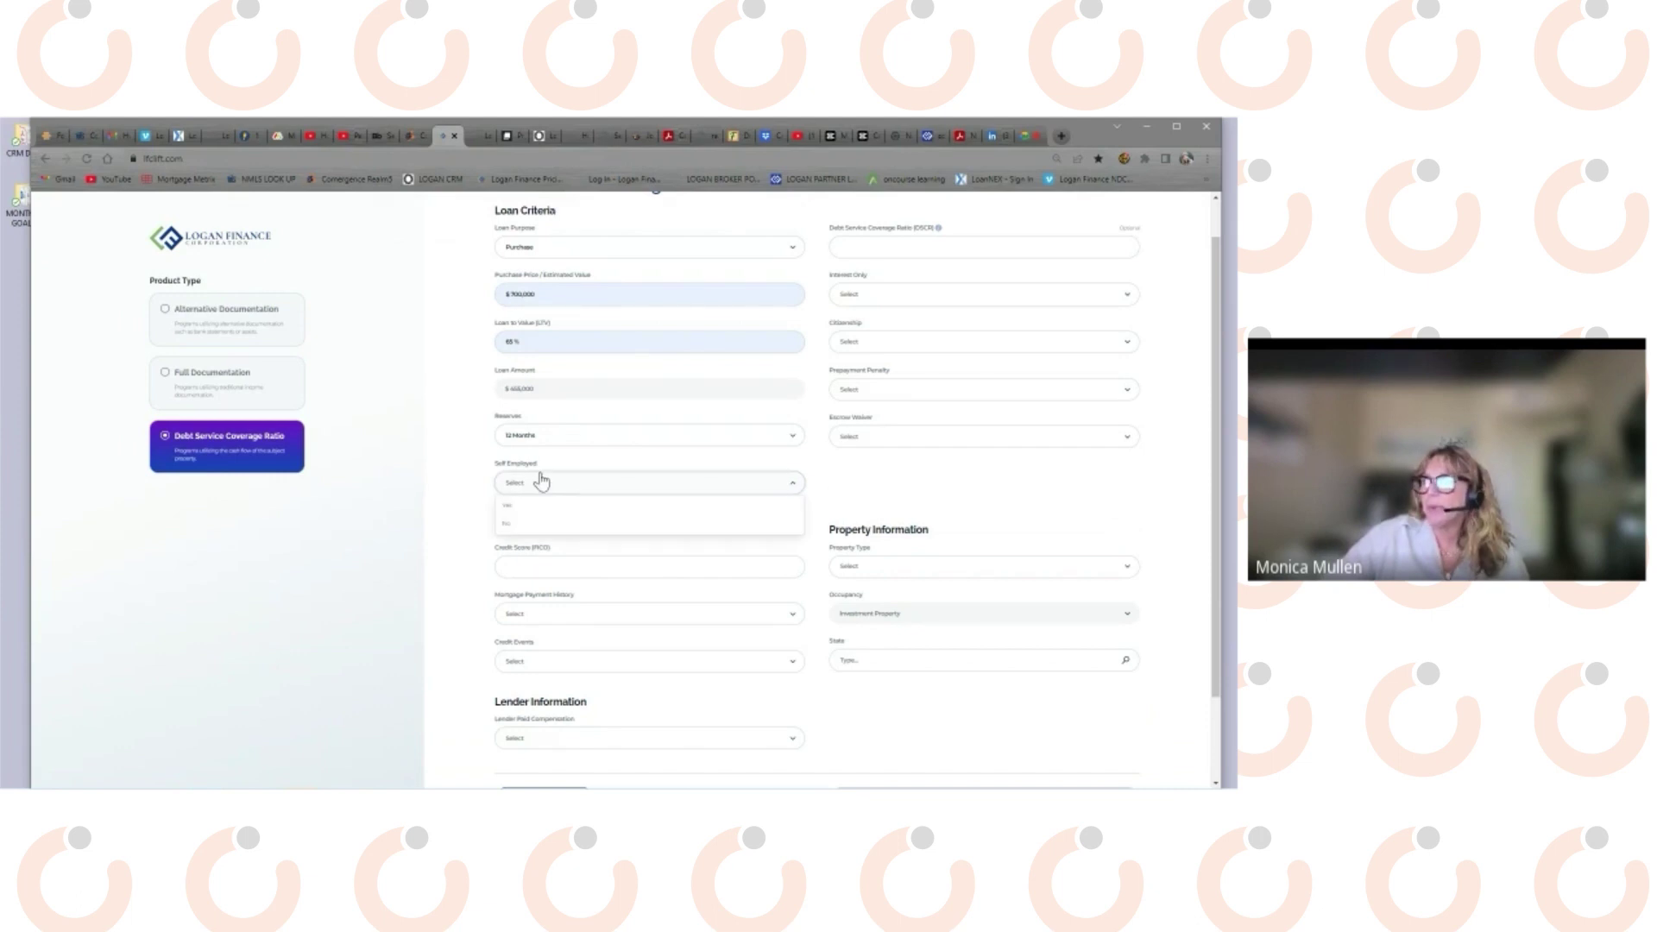
click(516, 523)
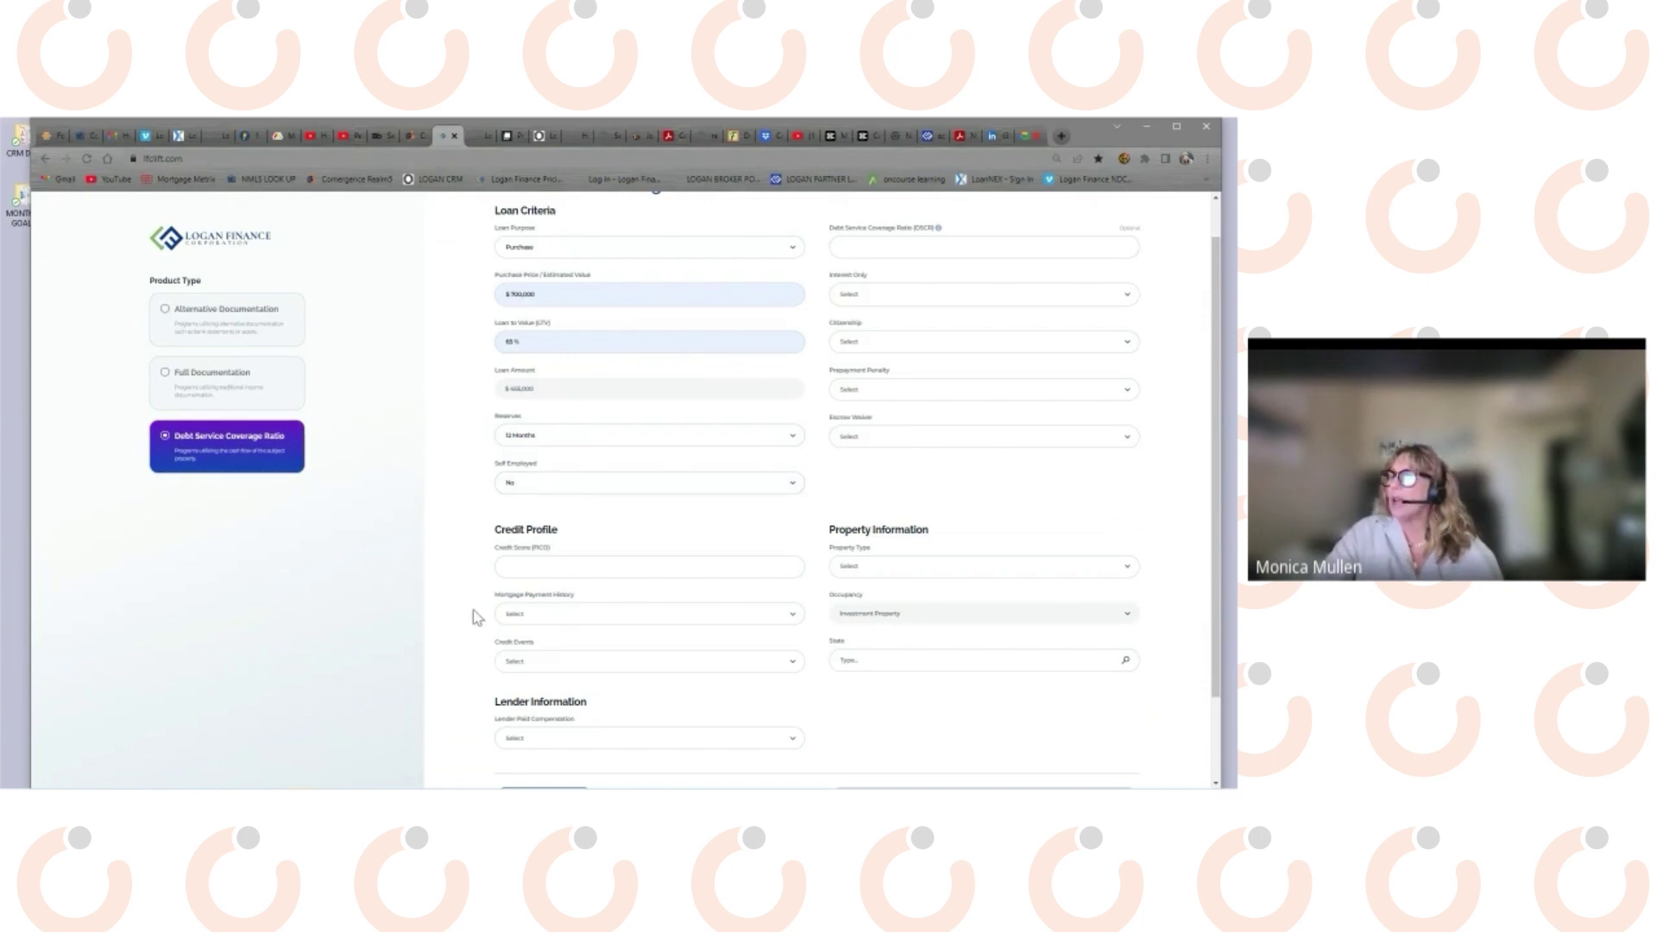
Fill in the credit profile with a FICO score of 0, No Lates Last 24 Months and No Prior BK, FC, SS, DIL.
click(524, 570)
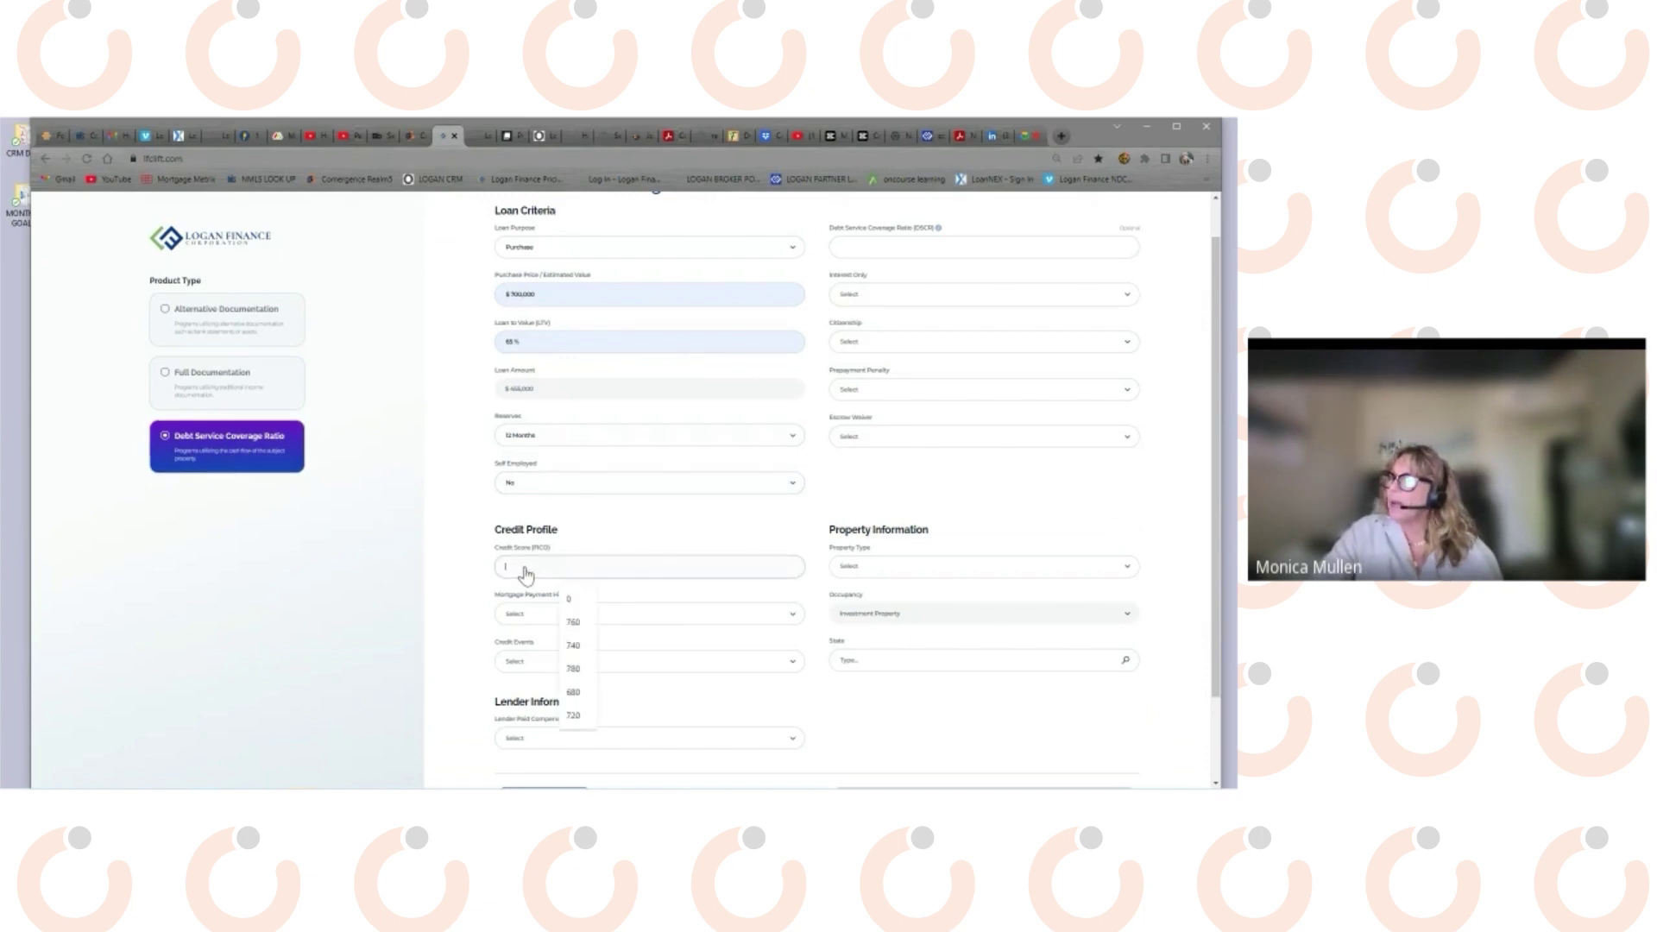
click(569, 604)
click(568, 613)
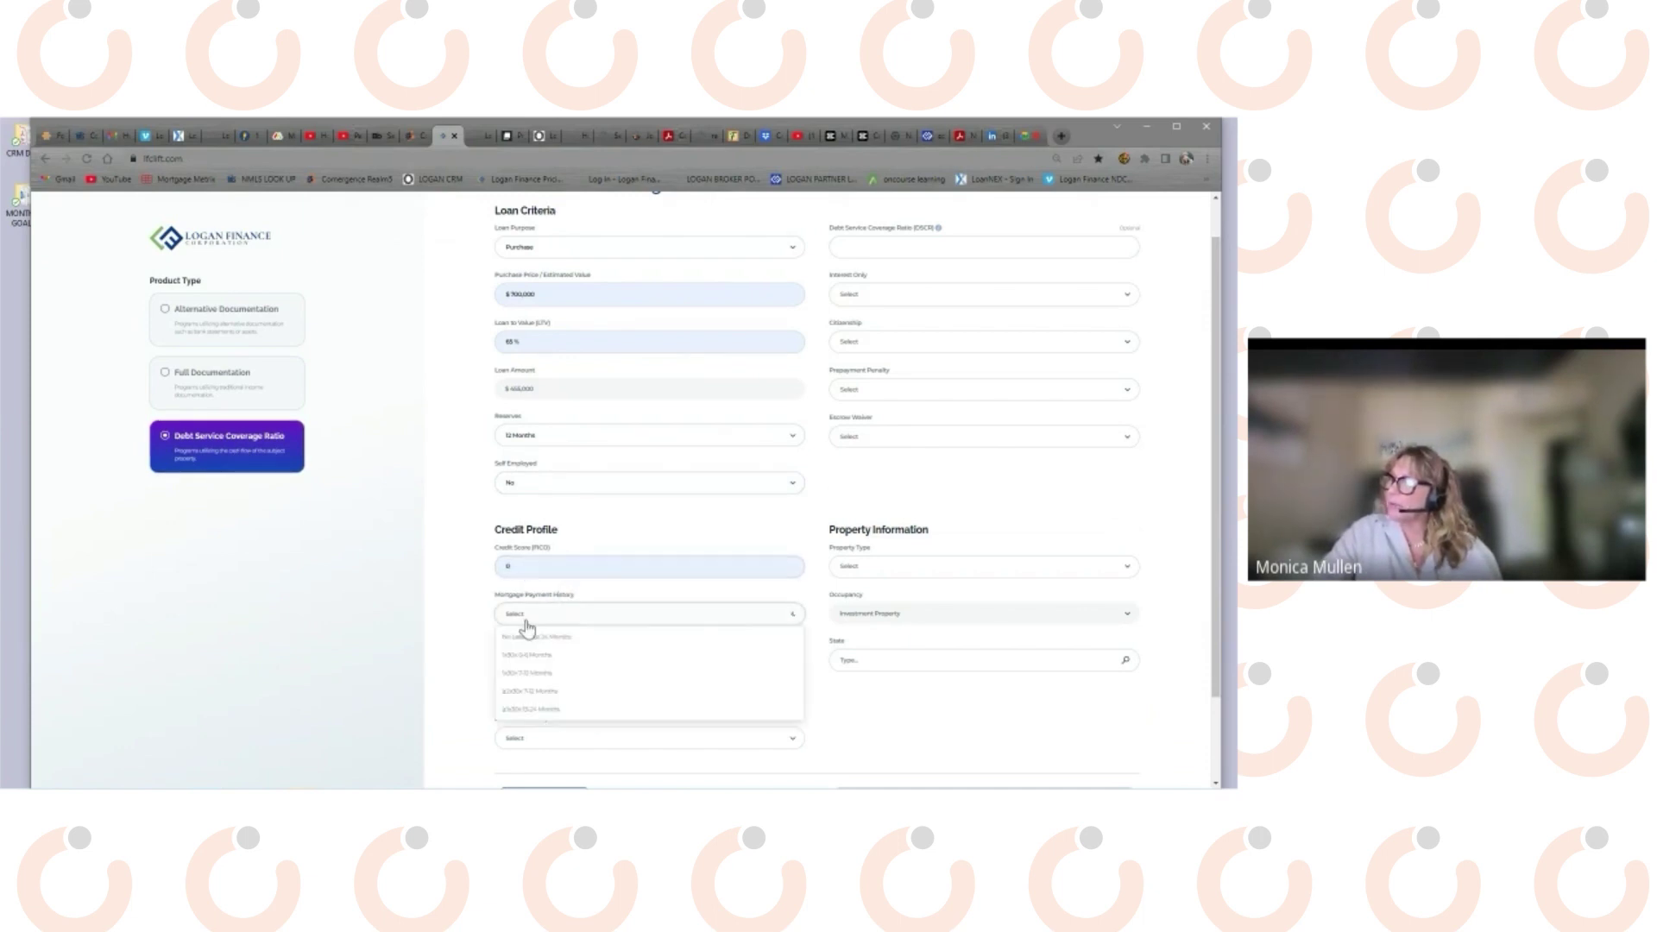
click(544, 670)
click(542, 665)
click(530, 690)
Set the lender paid compensation to 1.000.
click(542, 740)
scroll(699, 603, down, 1)
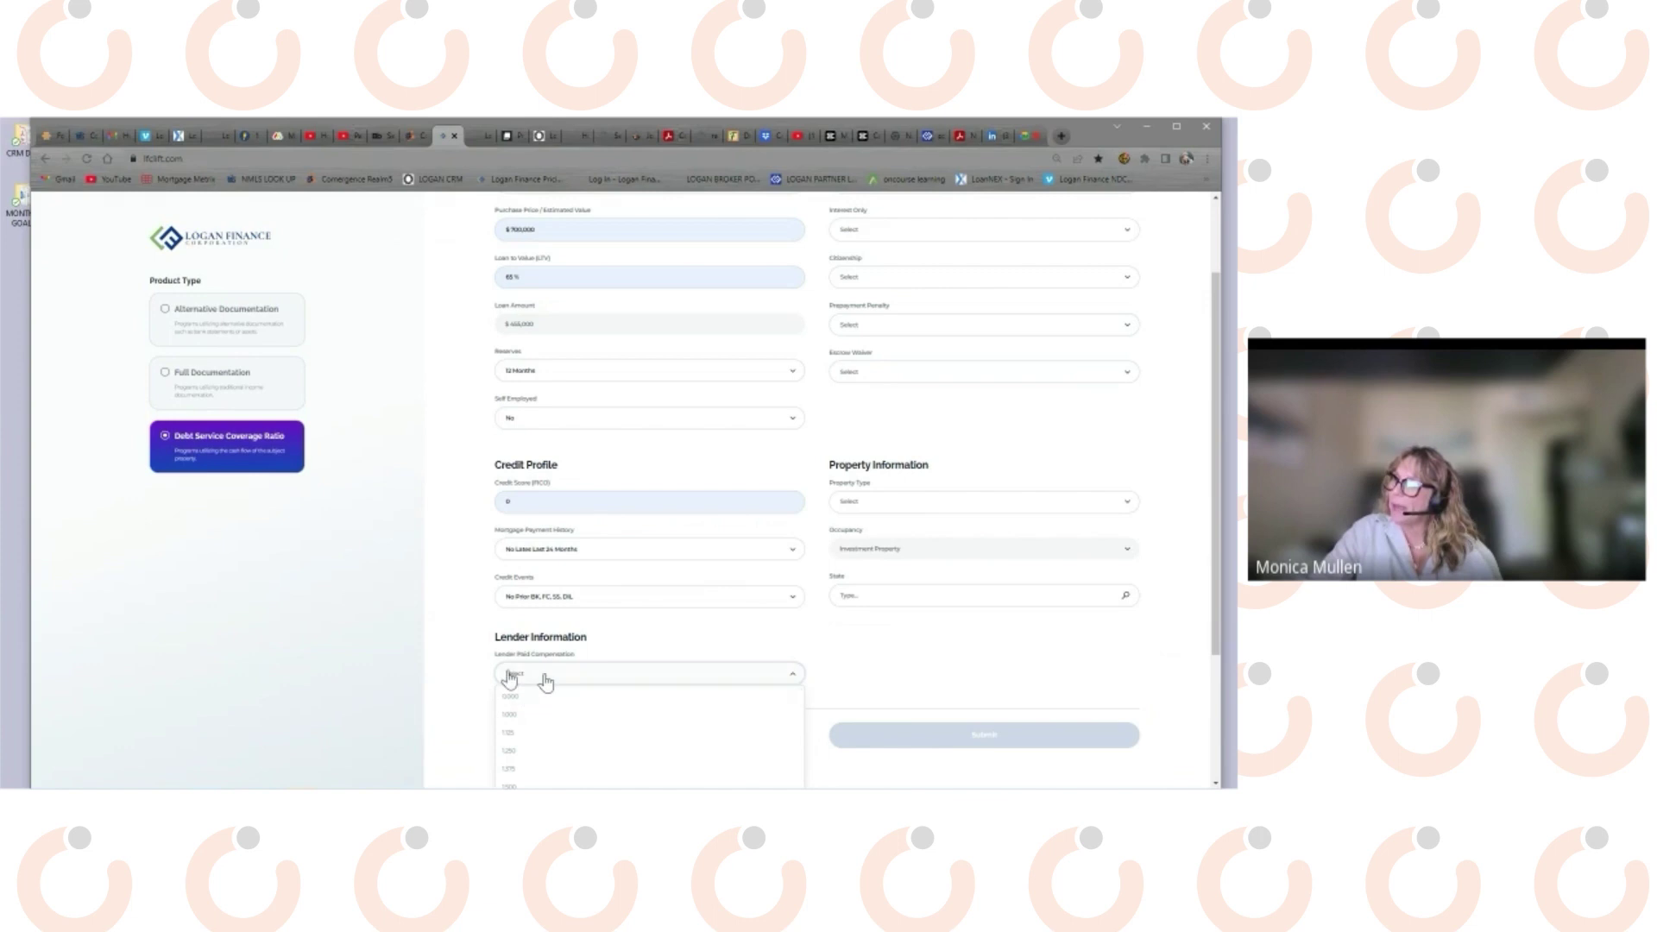
click(515, 715)
Set the debt service coverage ratio to 1, interest only to No and citizenship to Foreign National.
scroll(879, 298, up, 2)
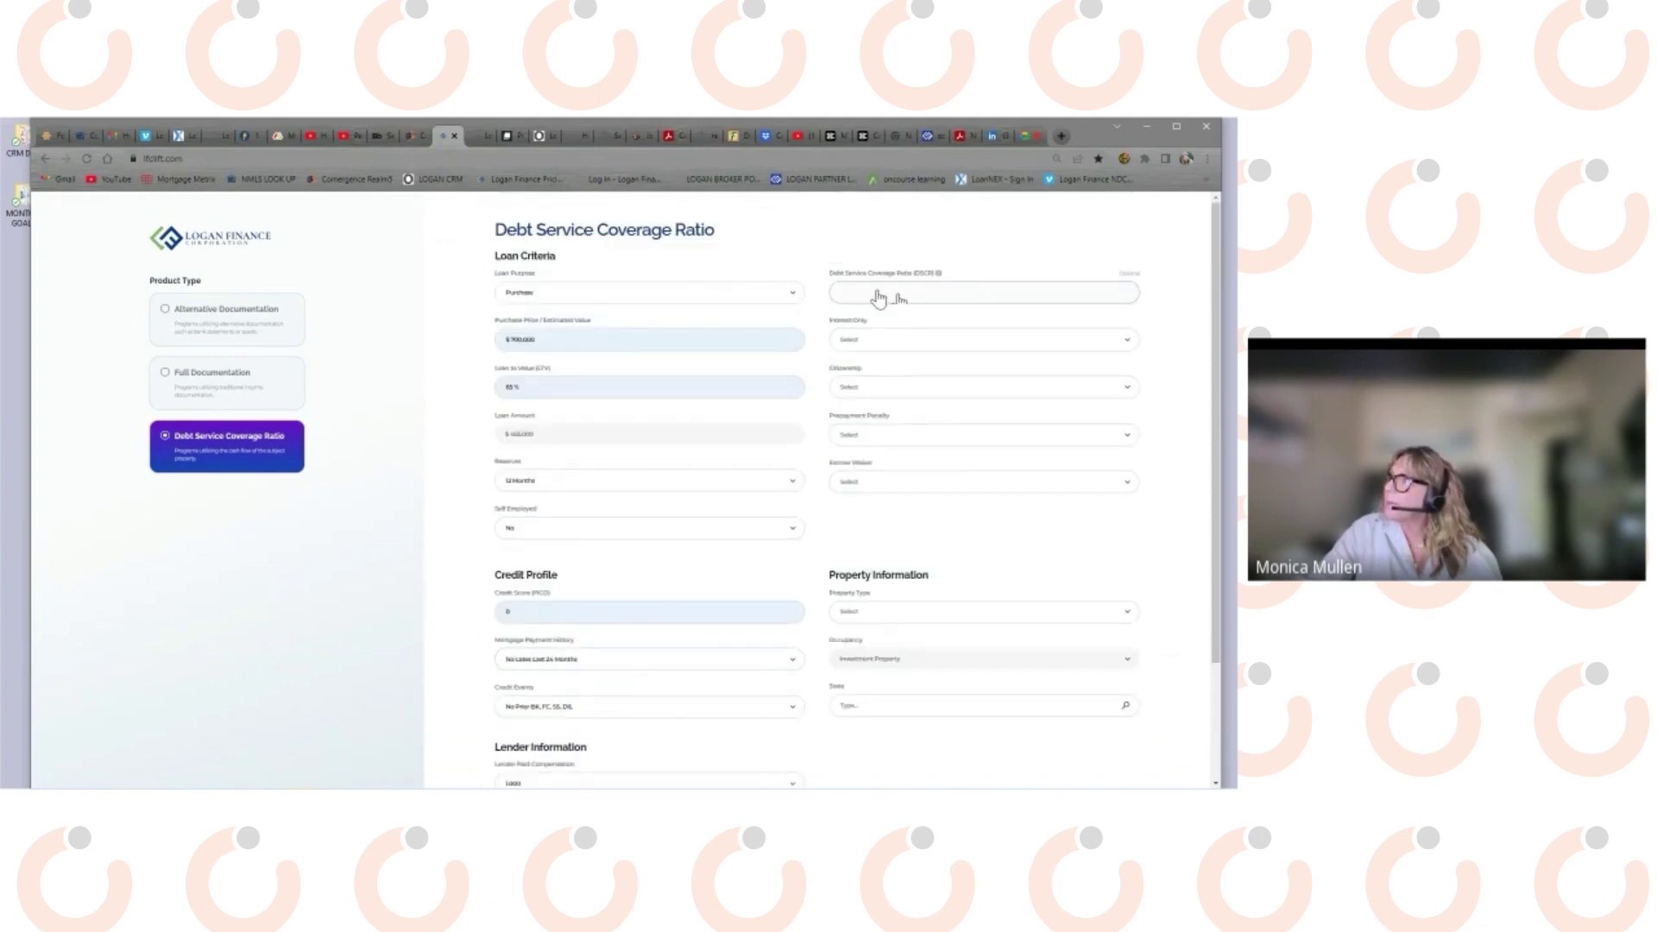
click(879, 298)
click(903, 347)
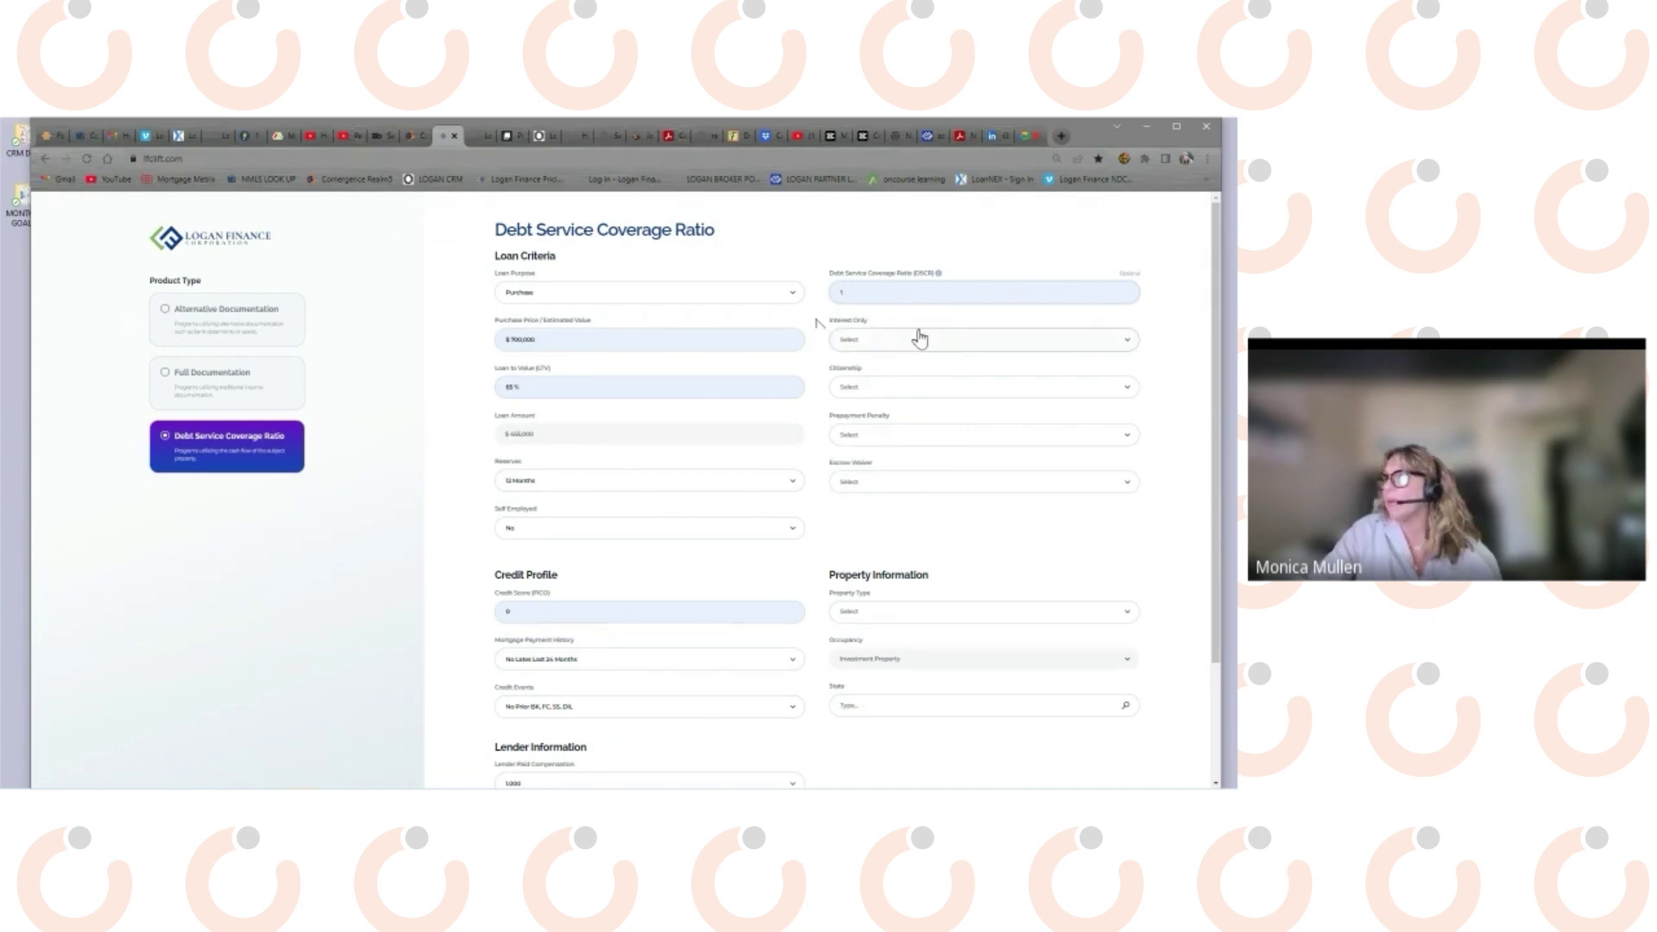
click(858, 343)
click(850, 384)
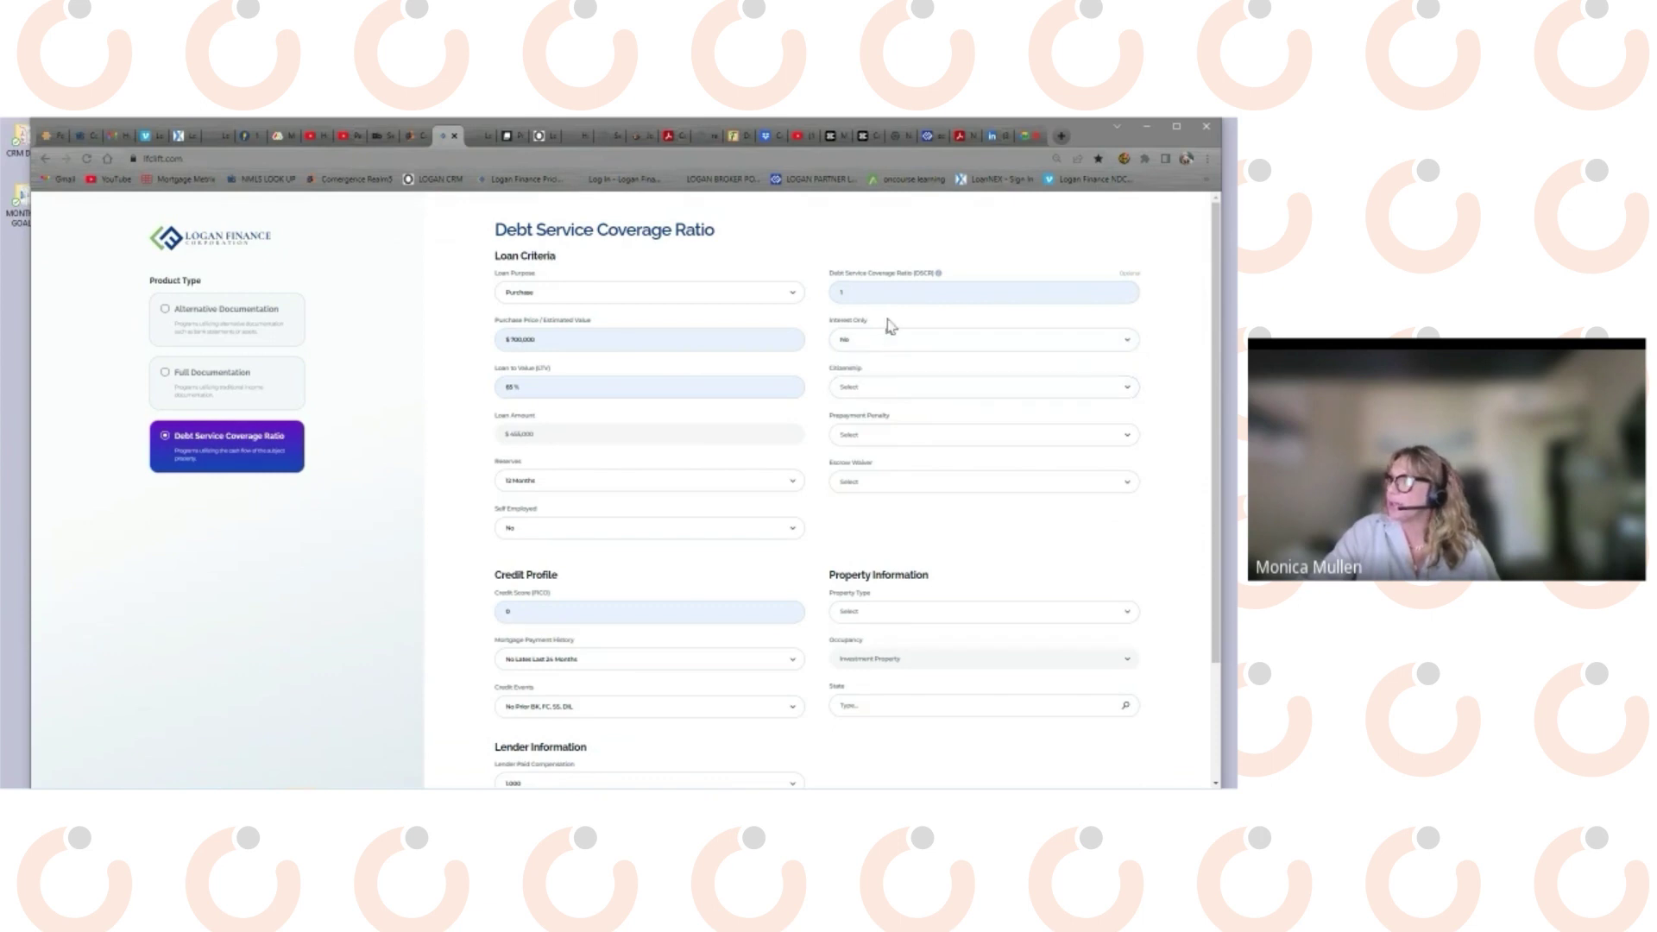
click(854, 389)
click(881, 465)
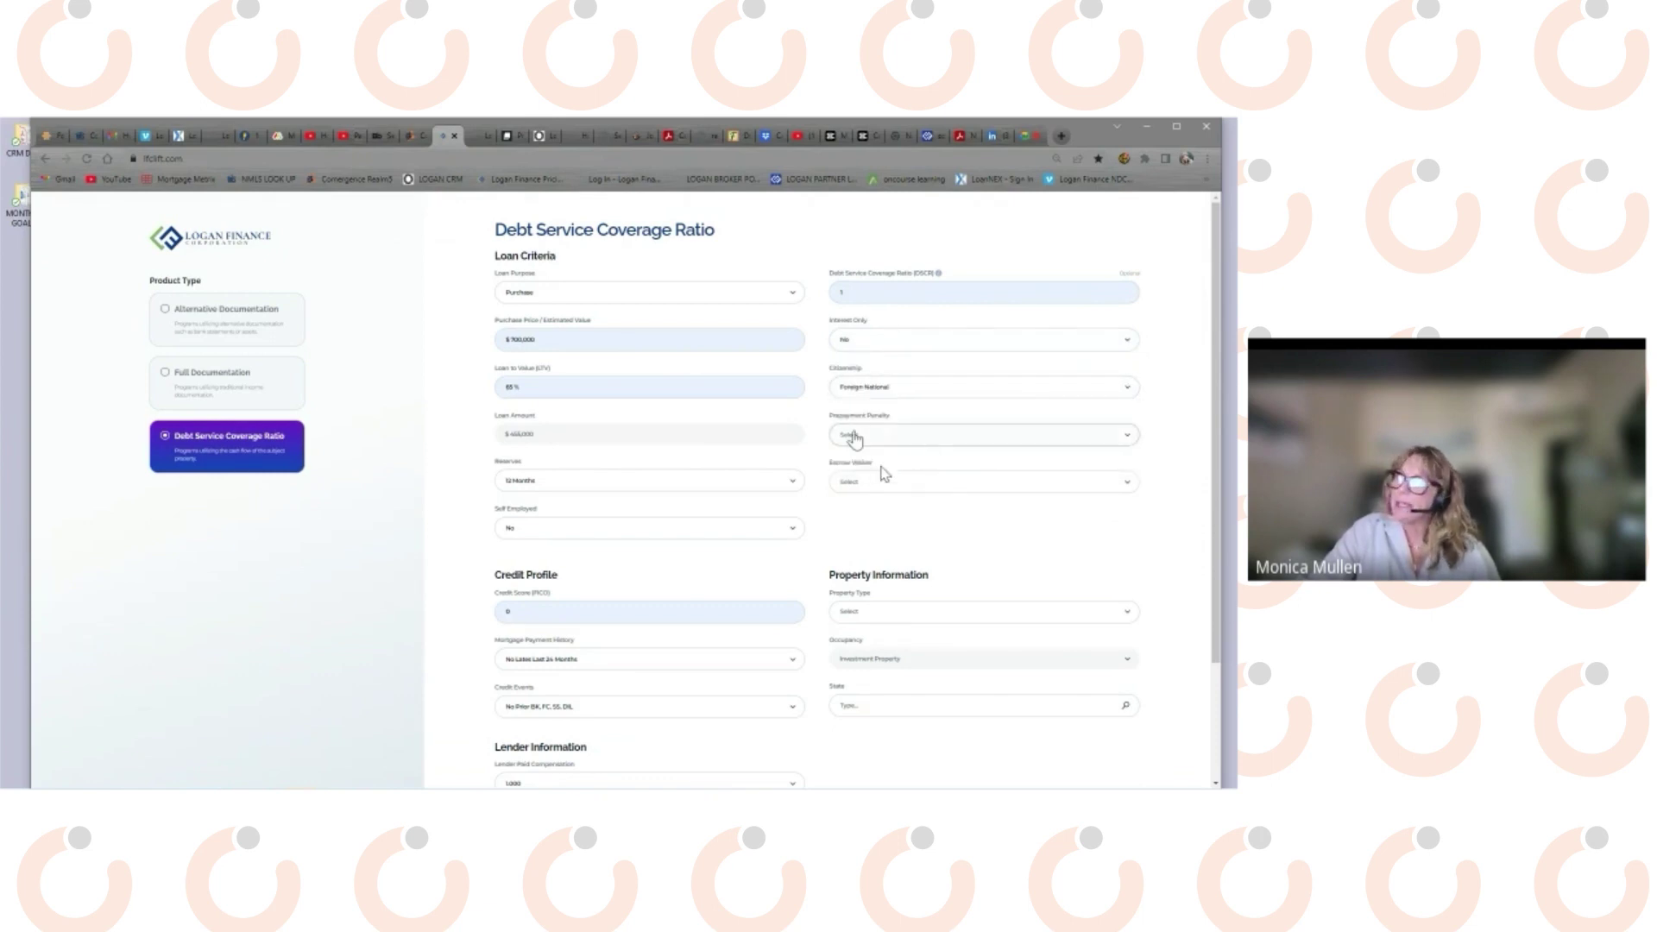
Choose a 5 Year Prepayment penalty and set the escrow waiver to No.
click(854, 438)
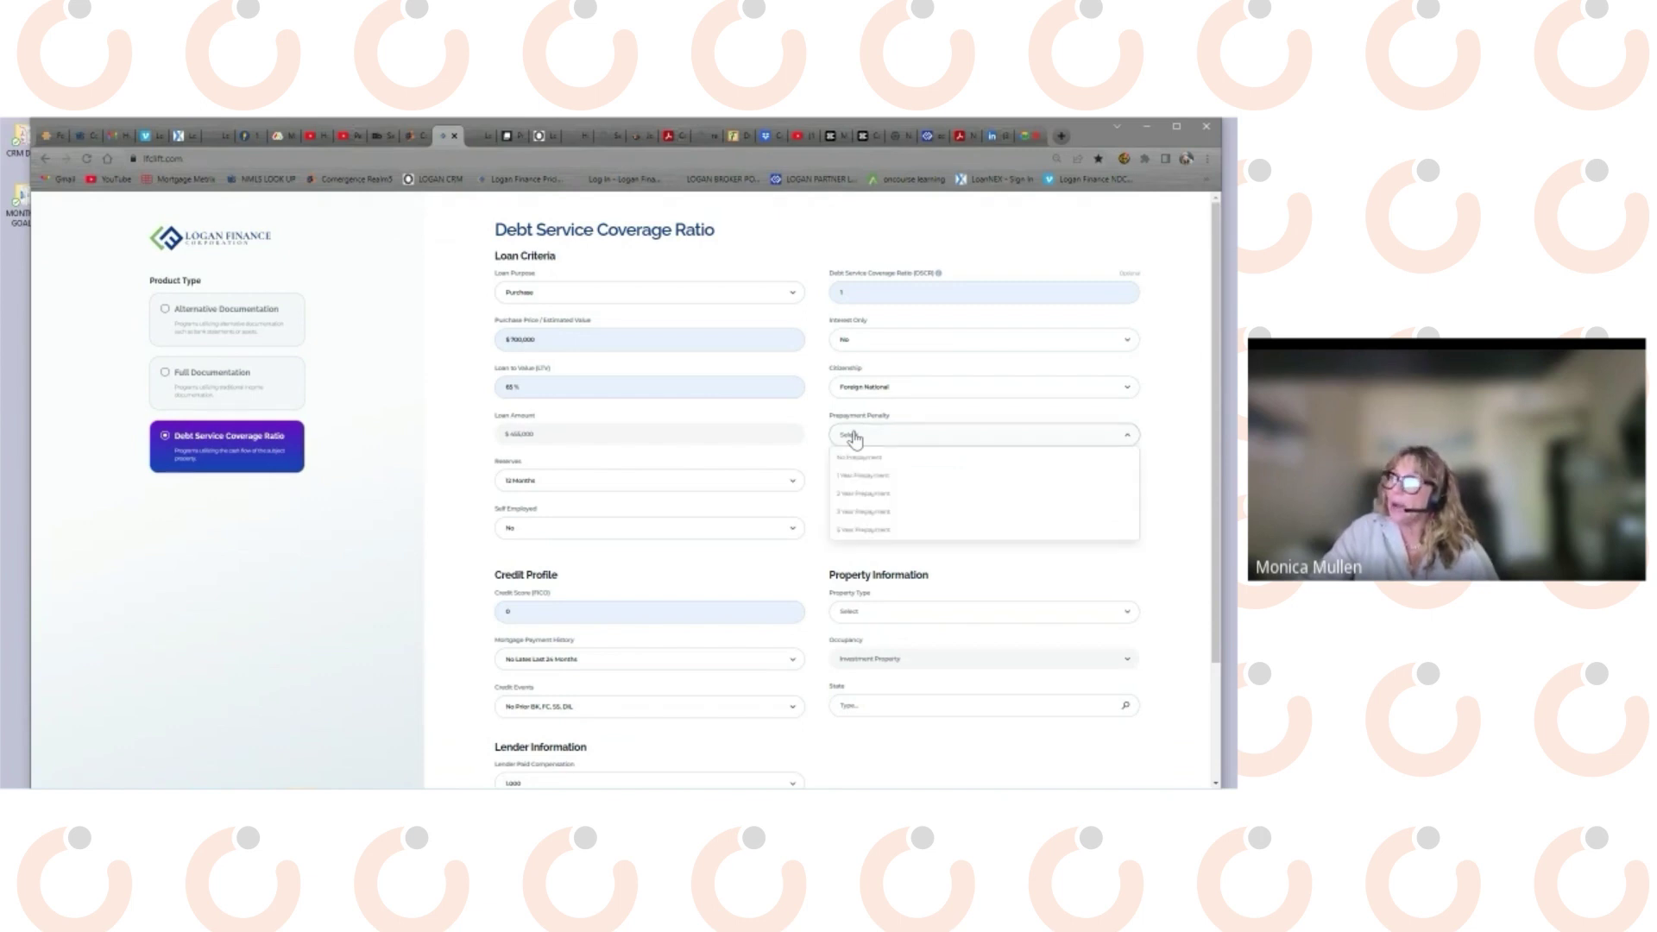
click(863, 530)
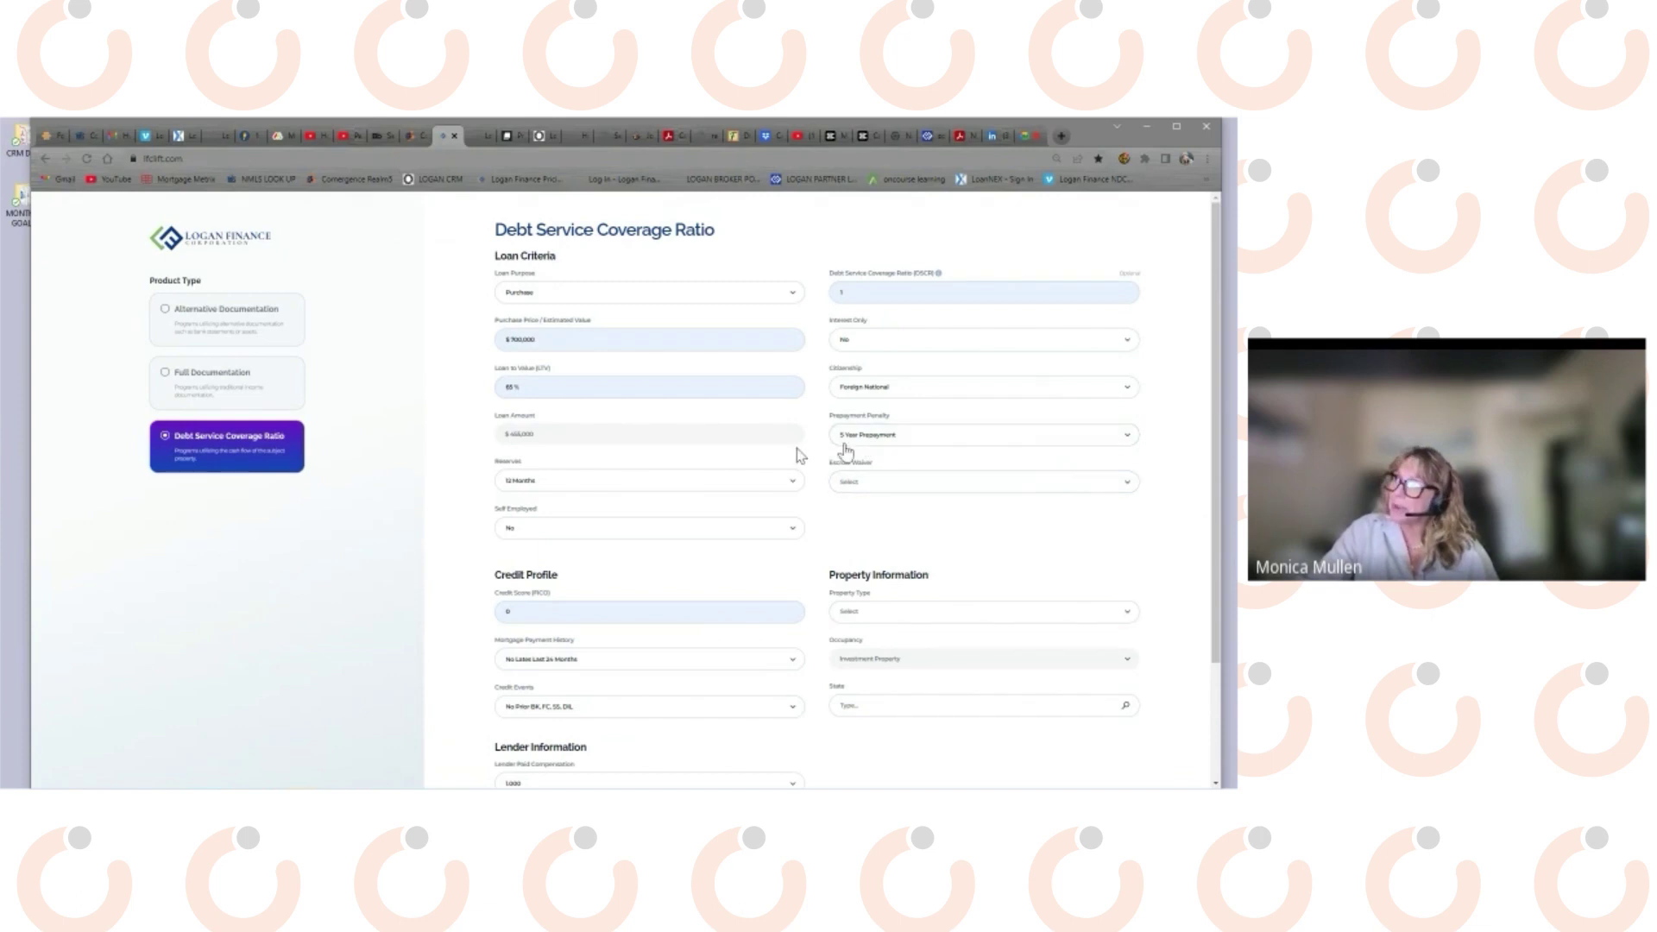
click(870, 488)
click(853, 542)
Set the property type to SFR/PUD and the state to CA, and submit the pricing request.
scroll(928, 541, down, 2)
click(859, 489)
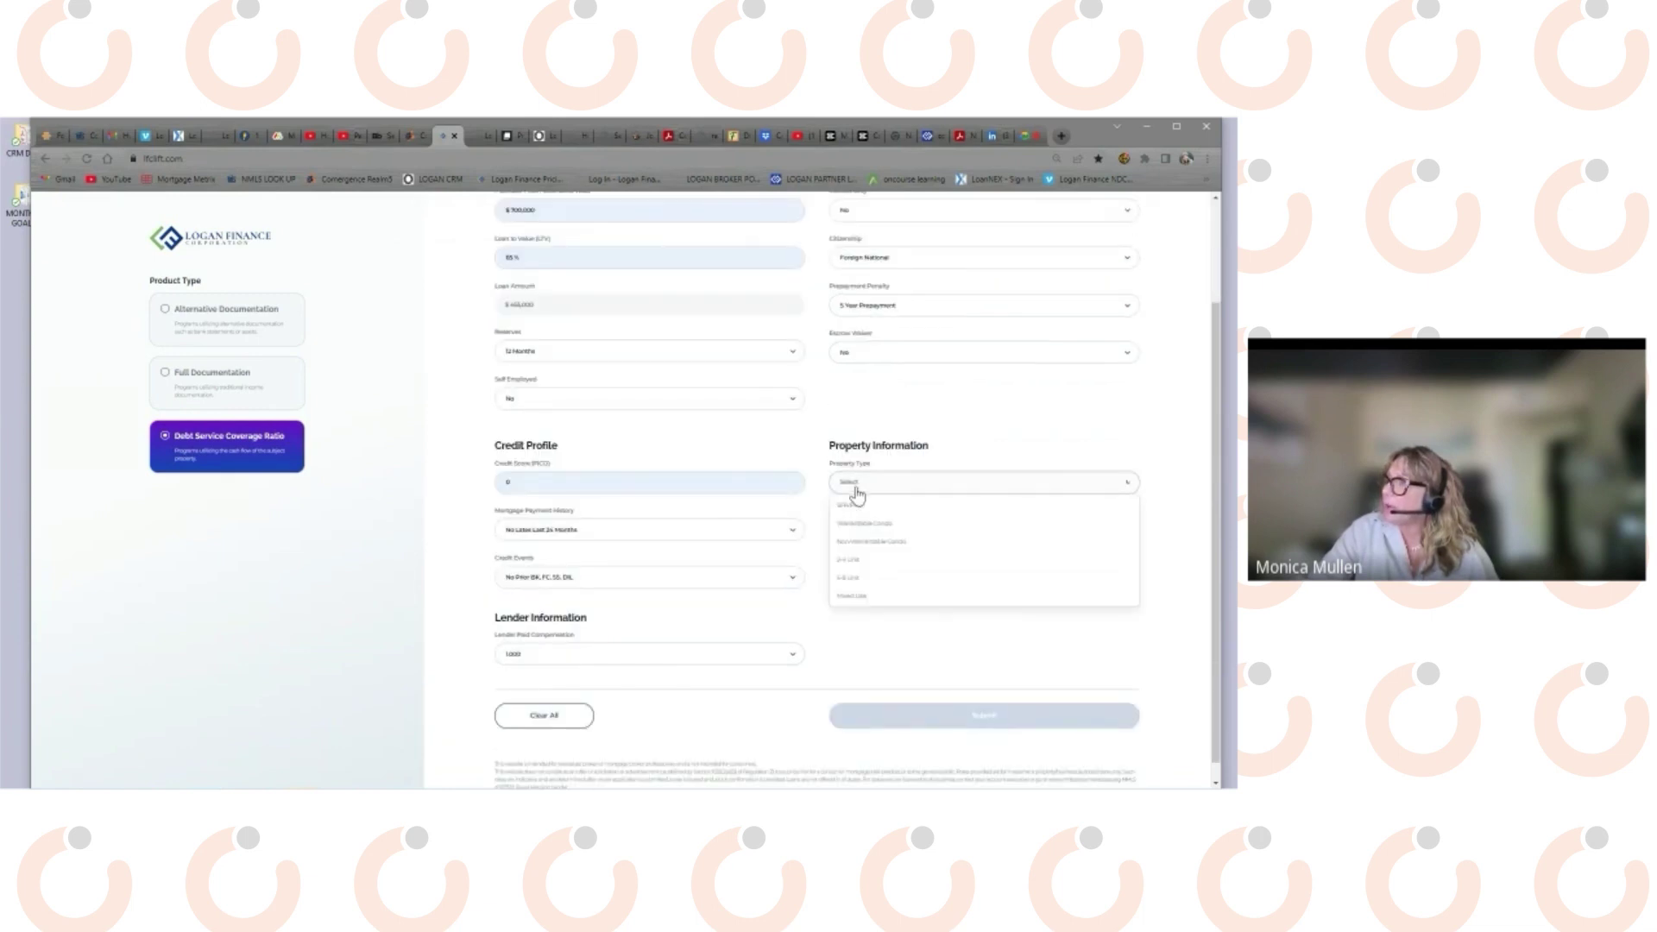
click(852, 510)
click(860, 584)
text(c)
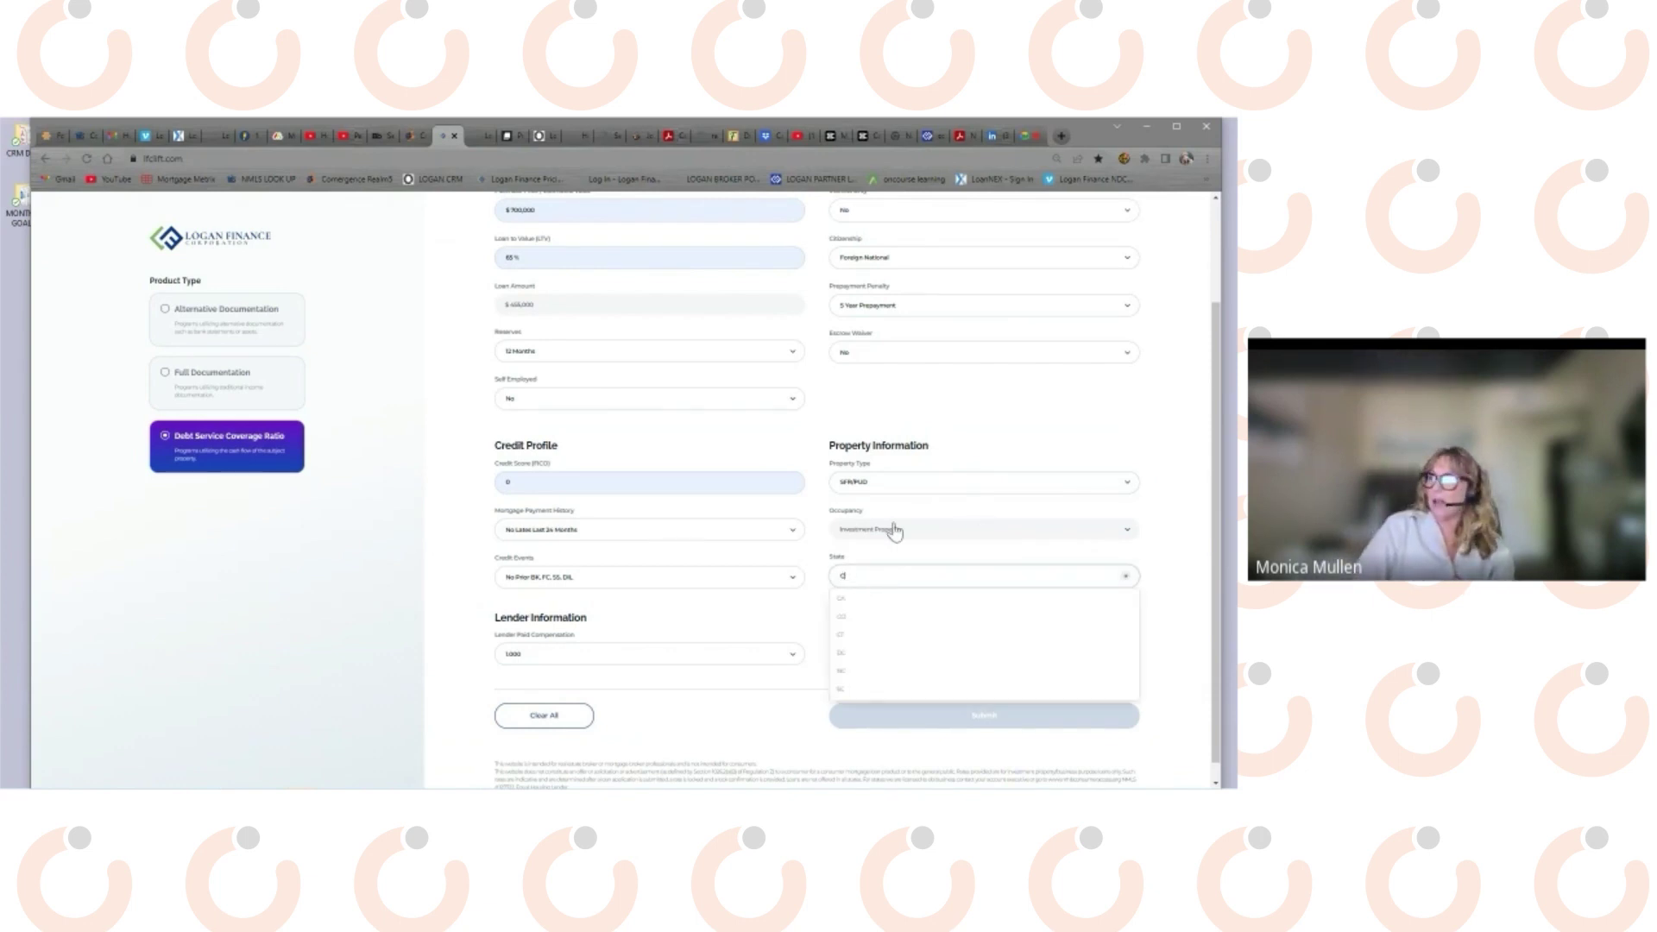
key(Return)
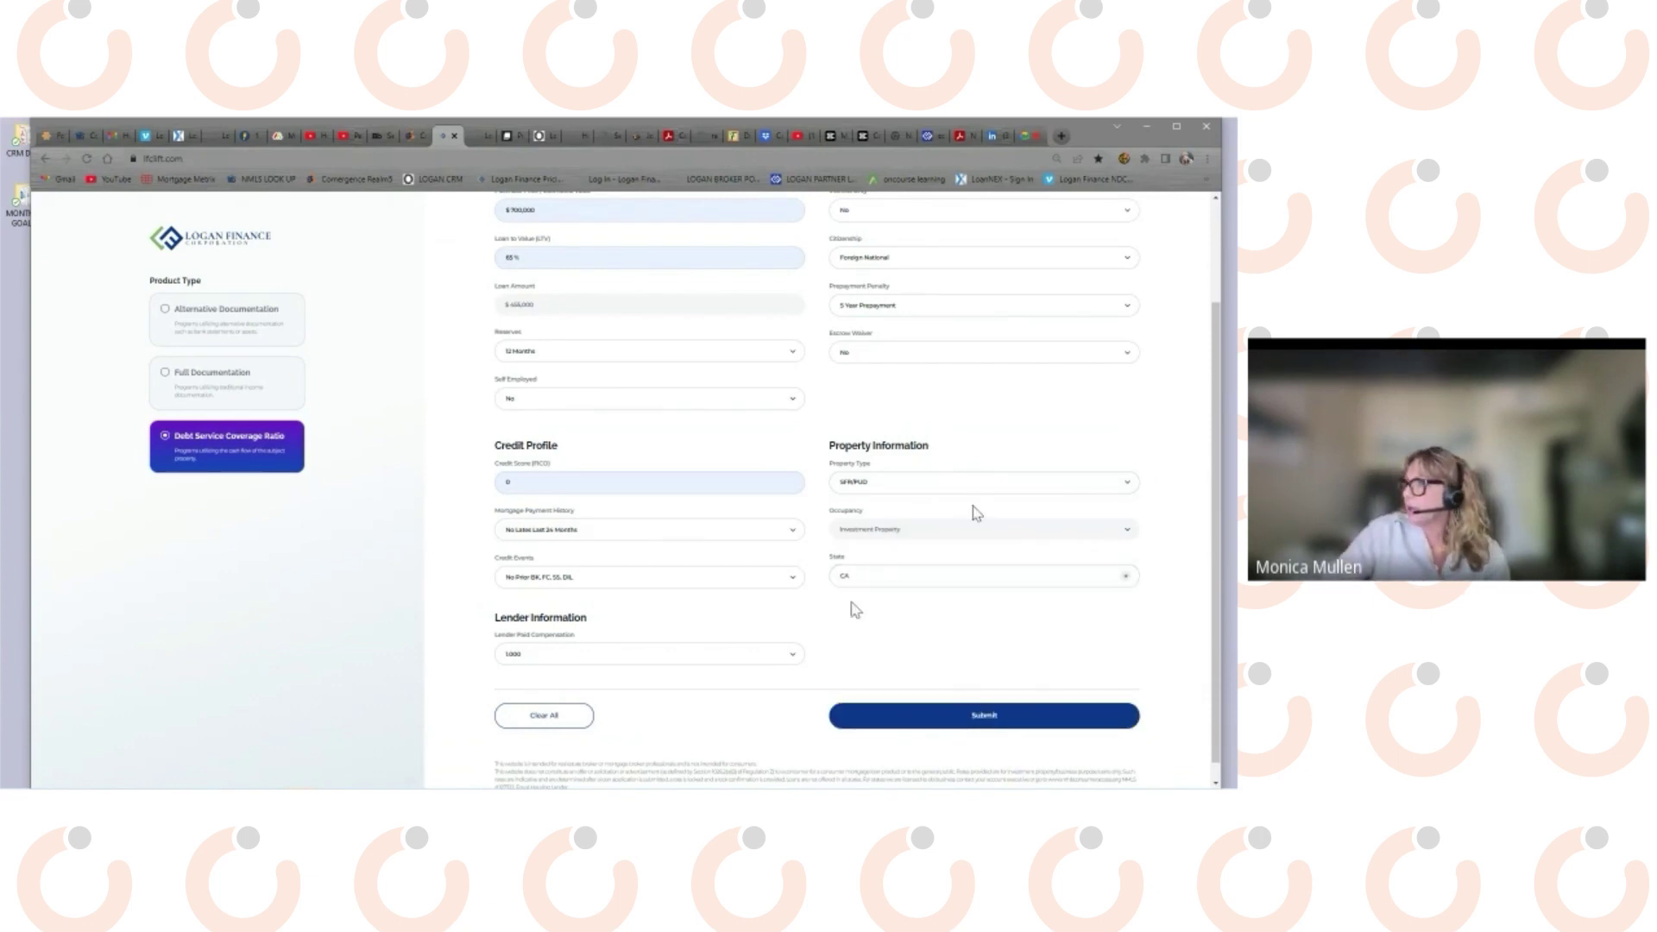
click(966, 716)
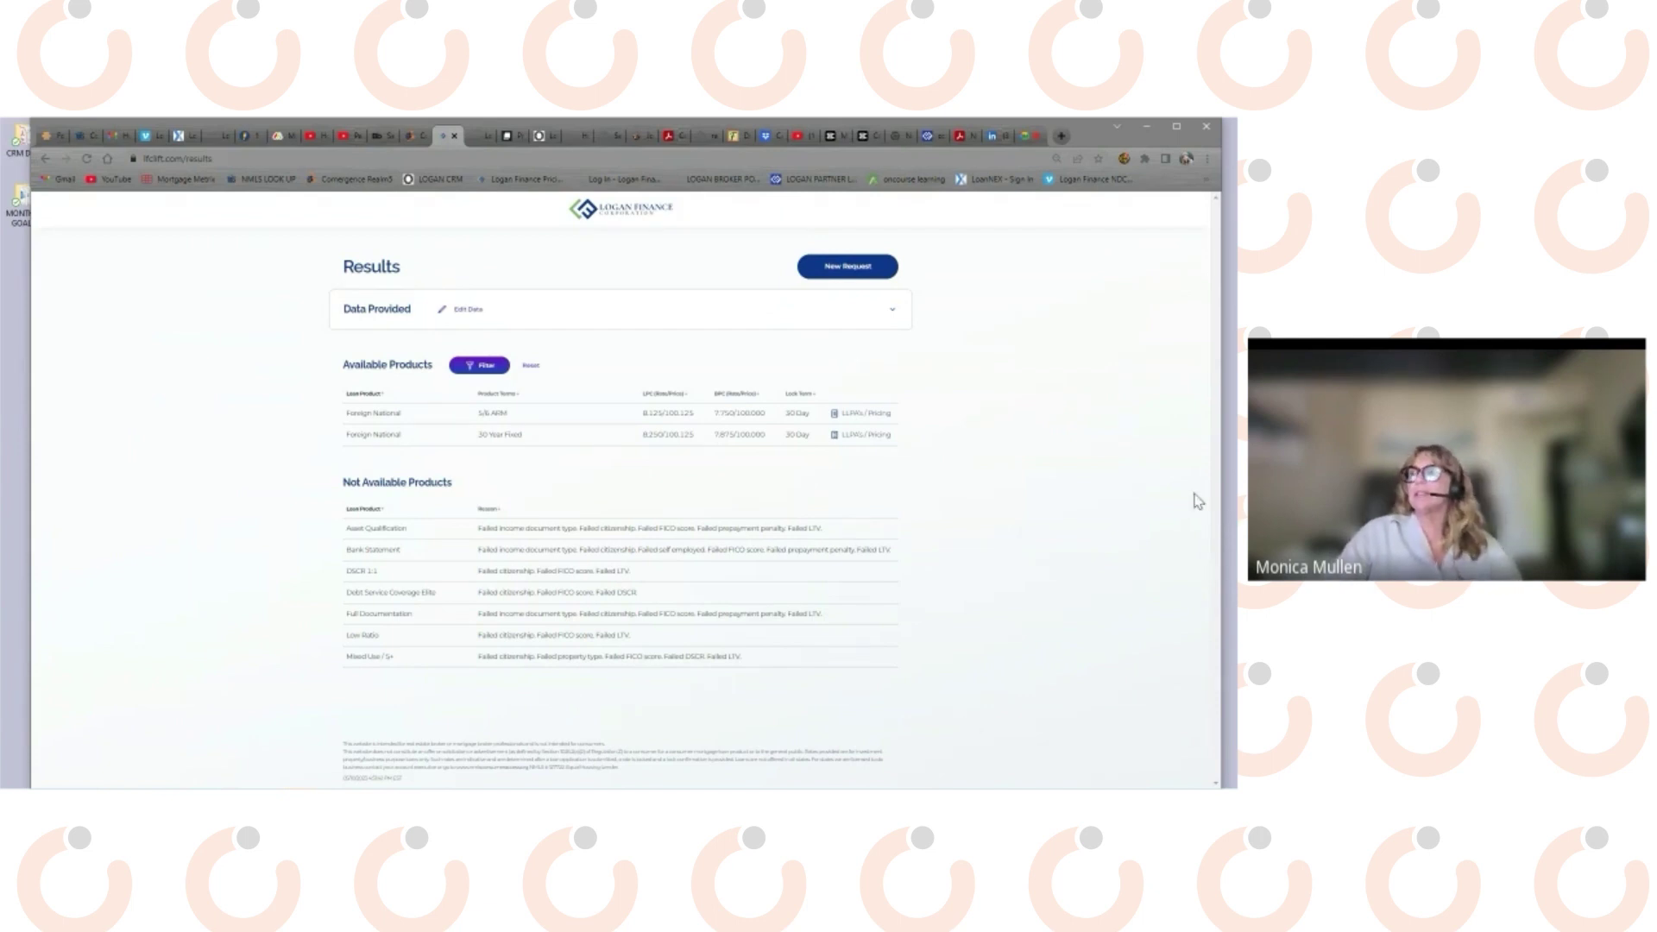
click(485, 365)
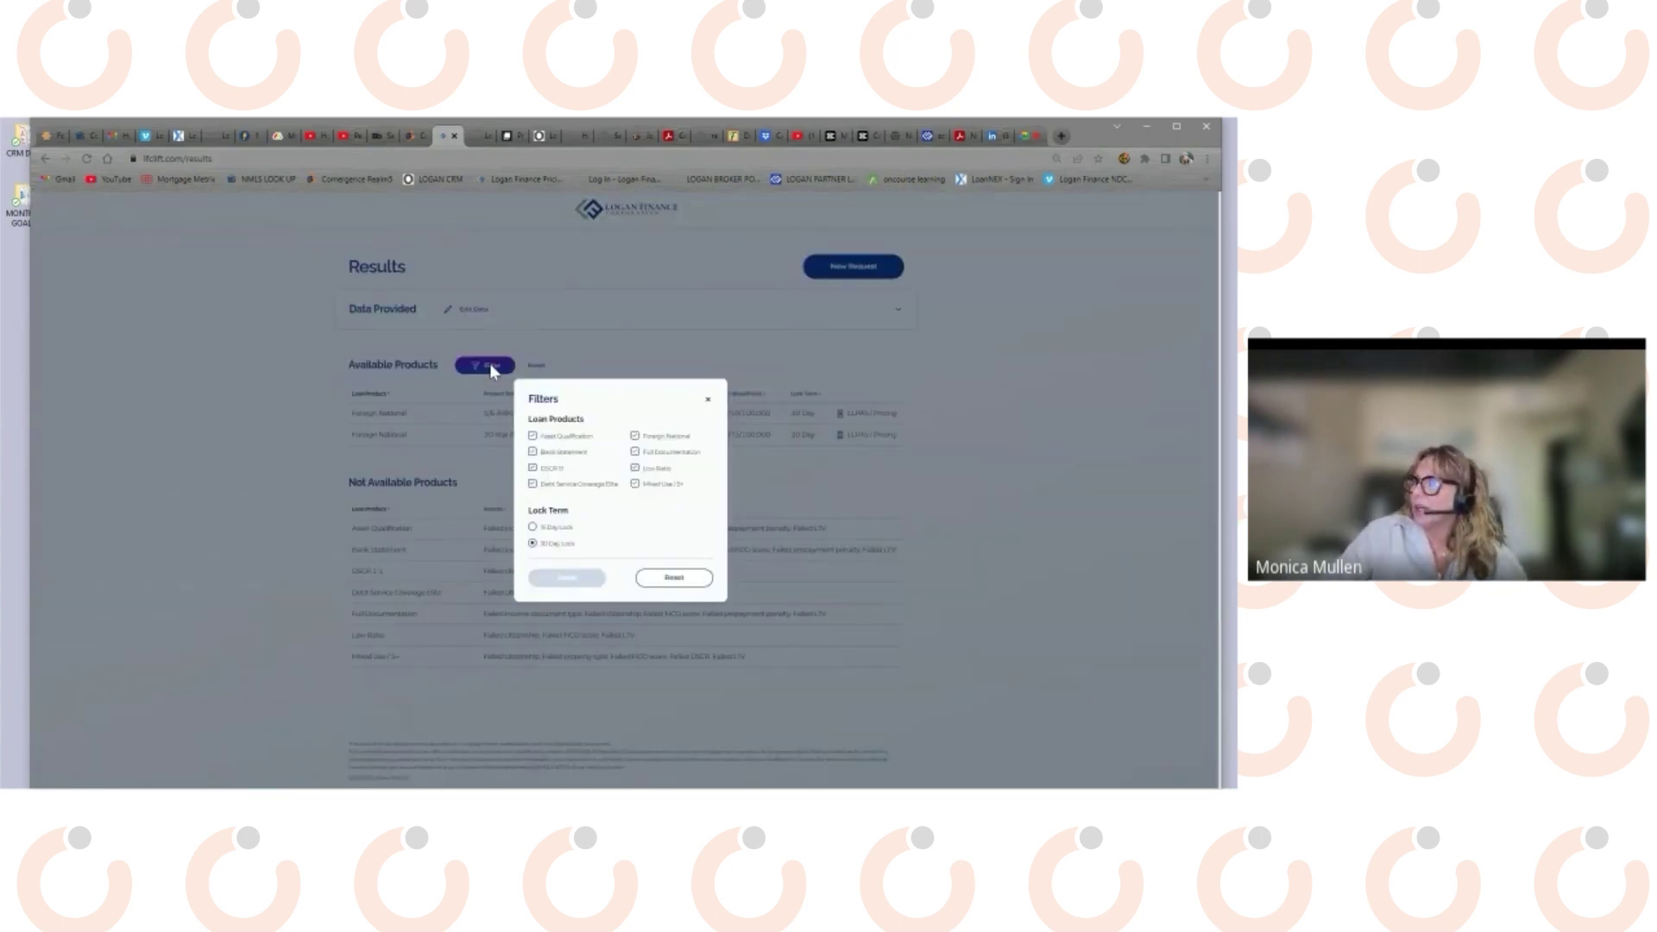
click(532, 527)
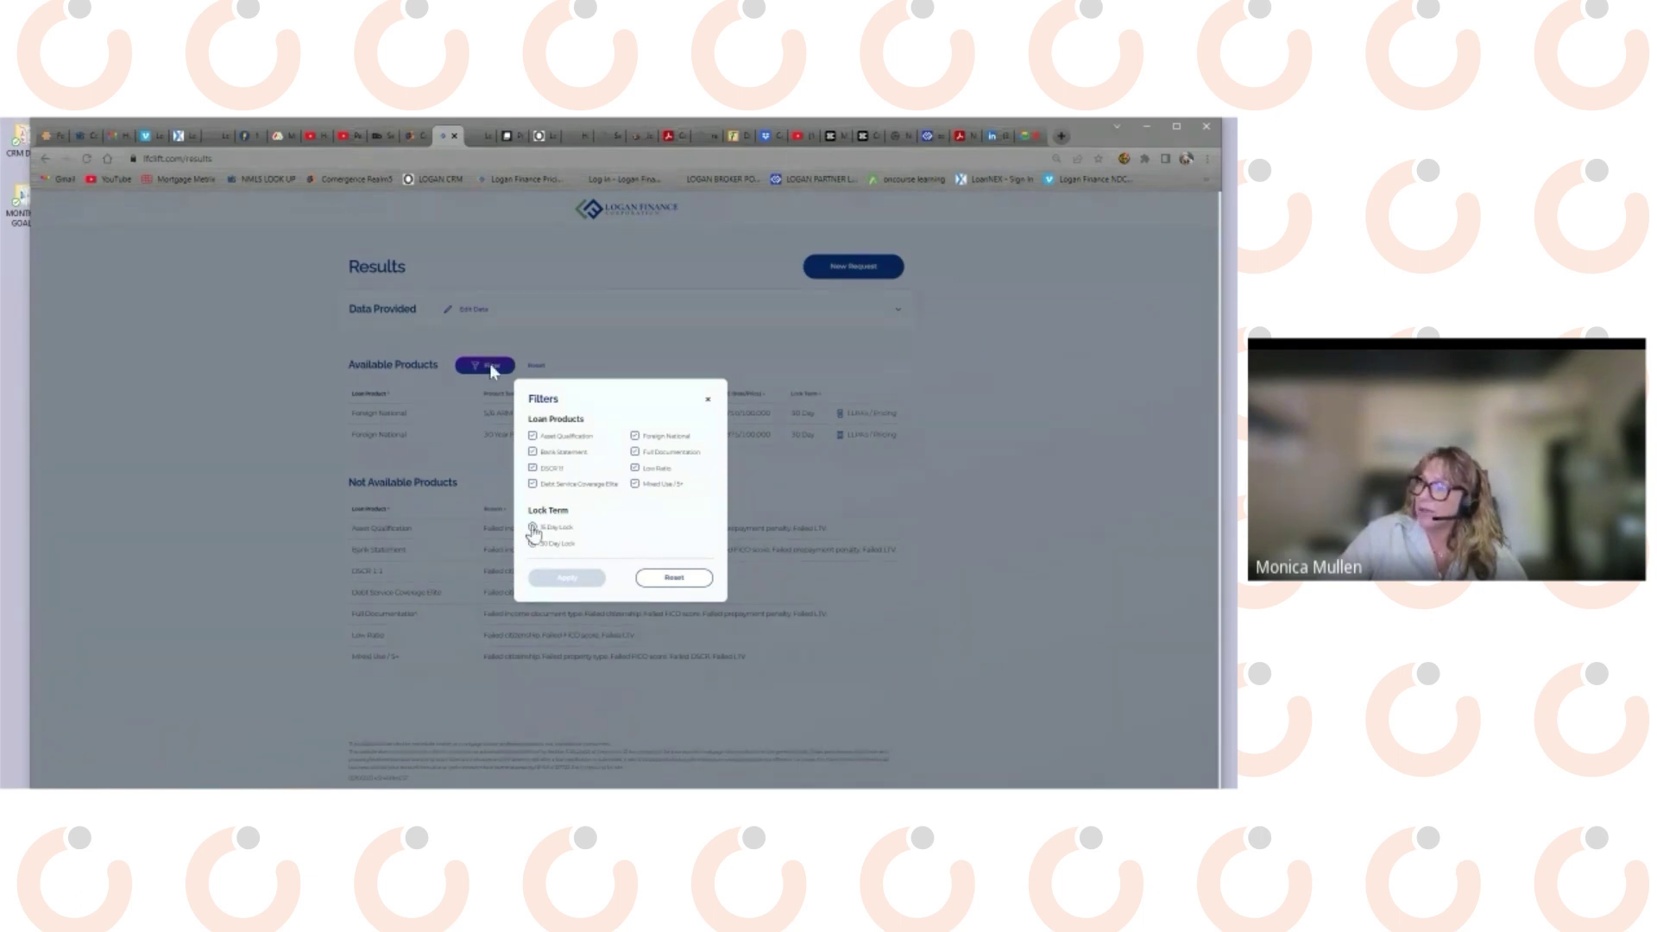
click(707, 398)
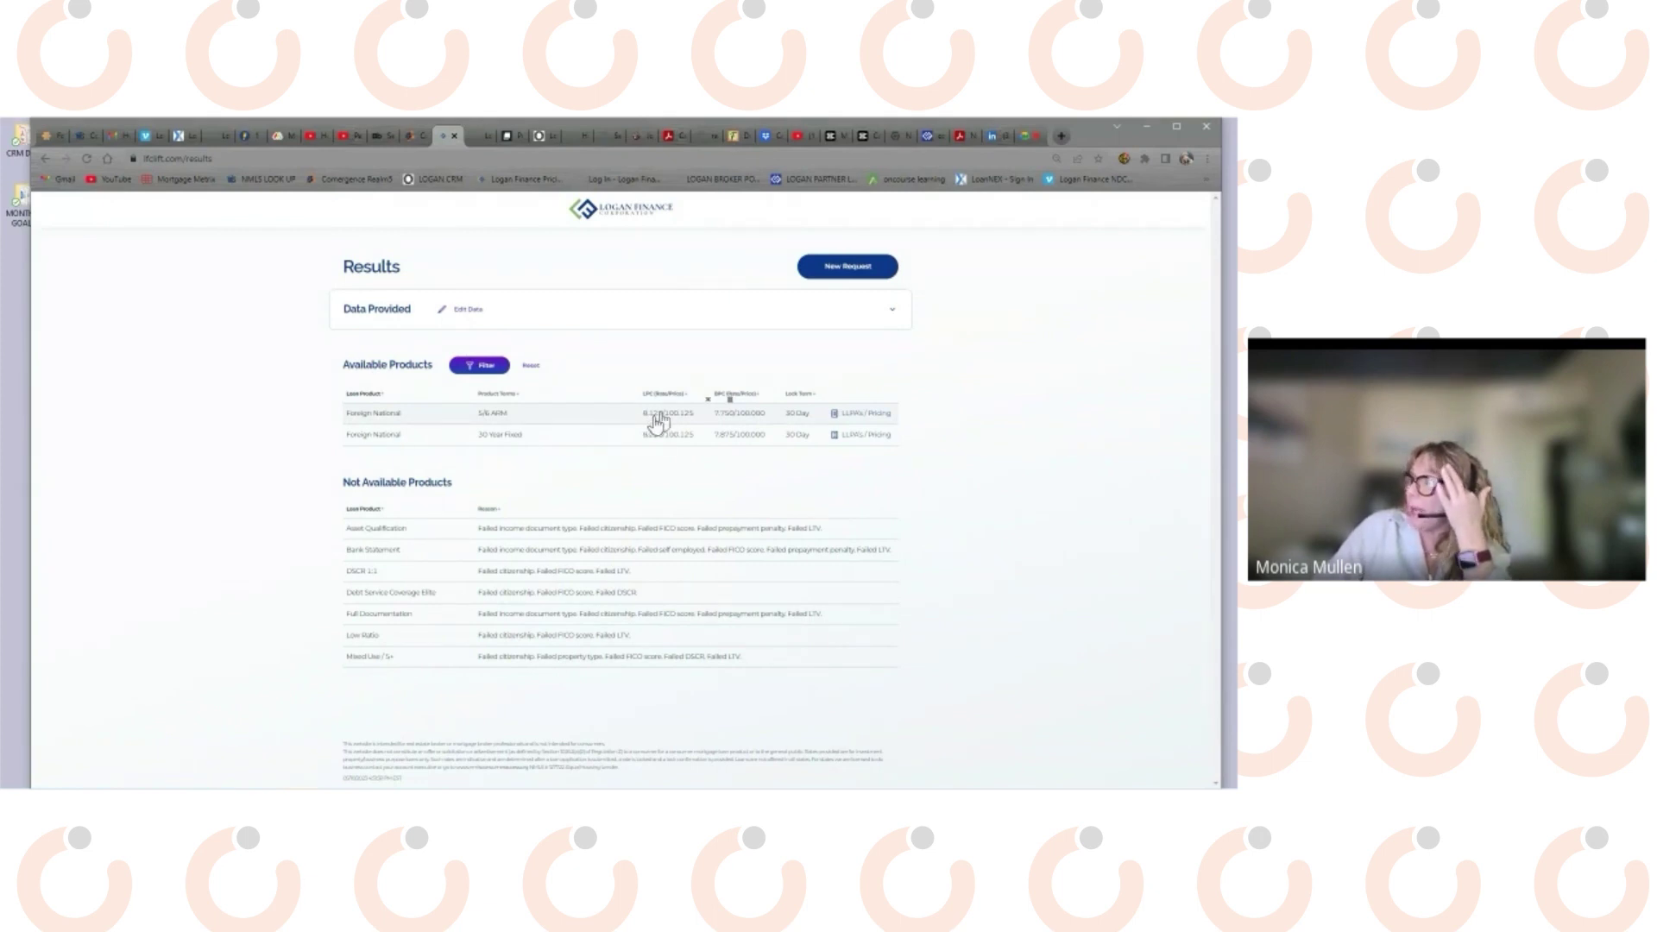
Review the provided loan data and examine the LLPAs and pricing of the Foreign National 30 Year Fixed product.
click(893, 311)
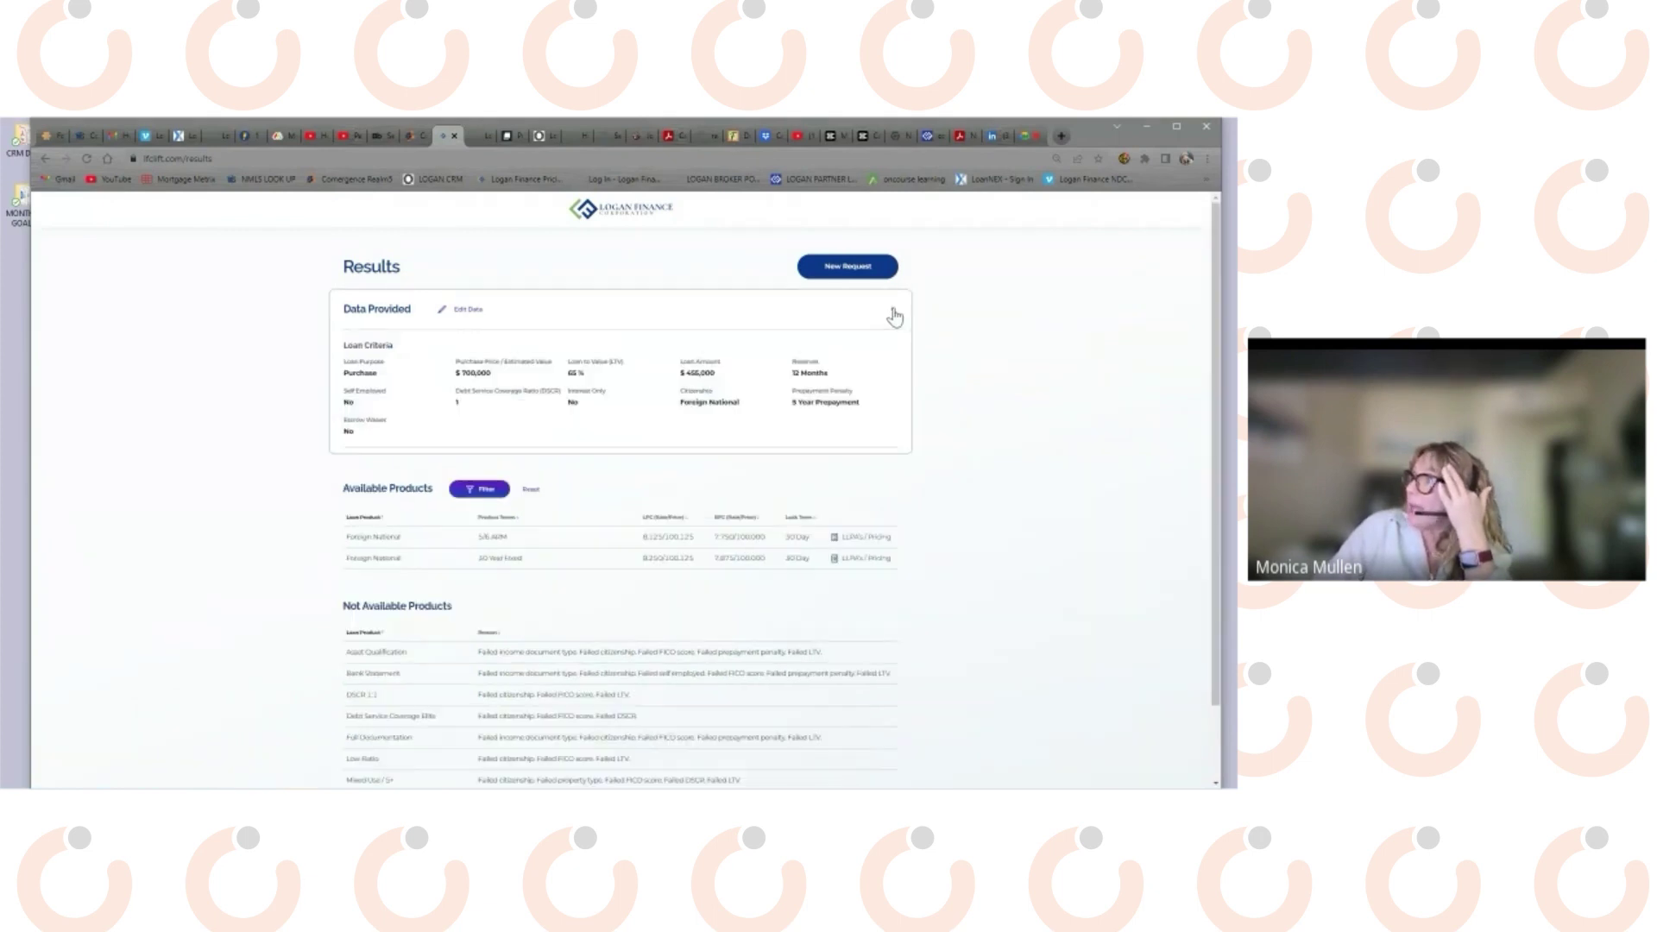
scroll(972, 378, down, 1)
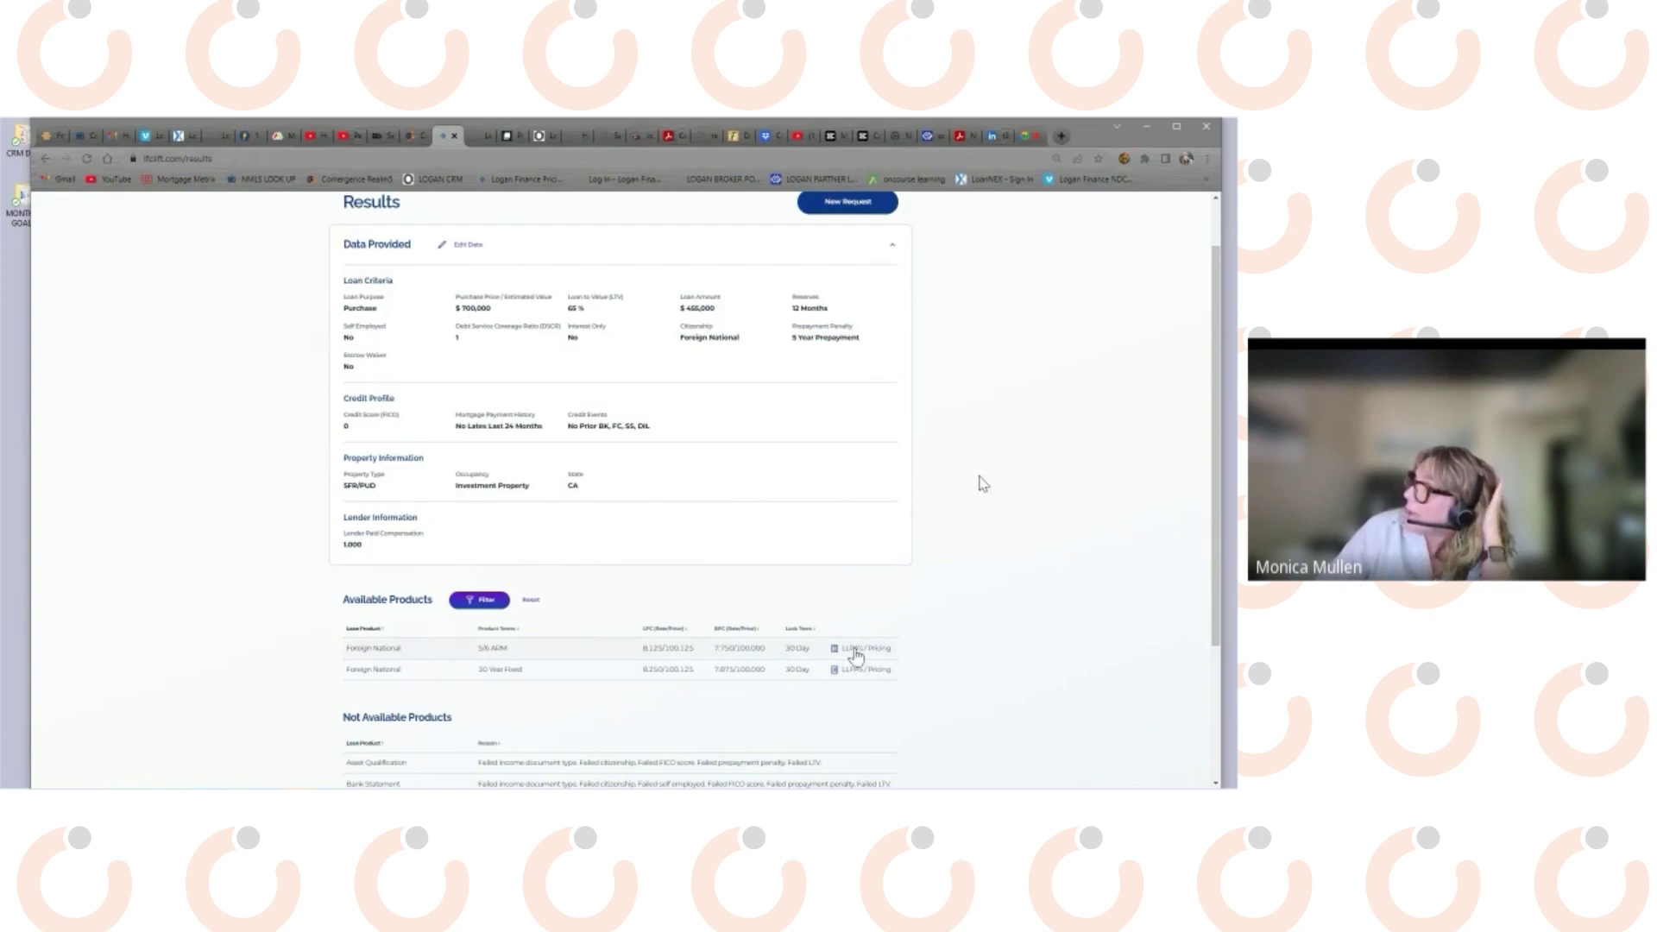
click(860, 681)
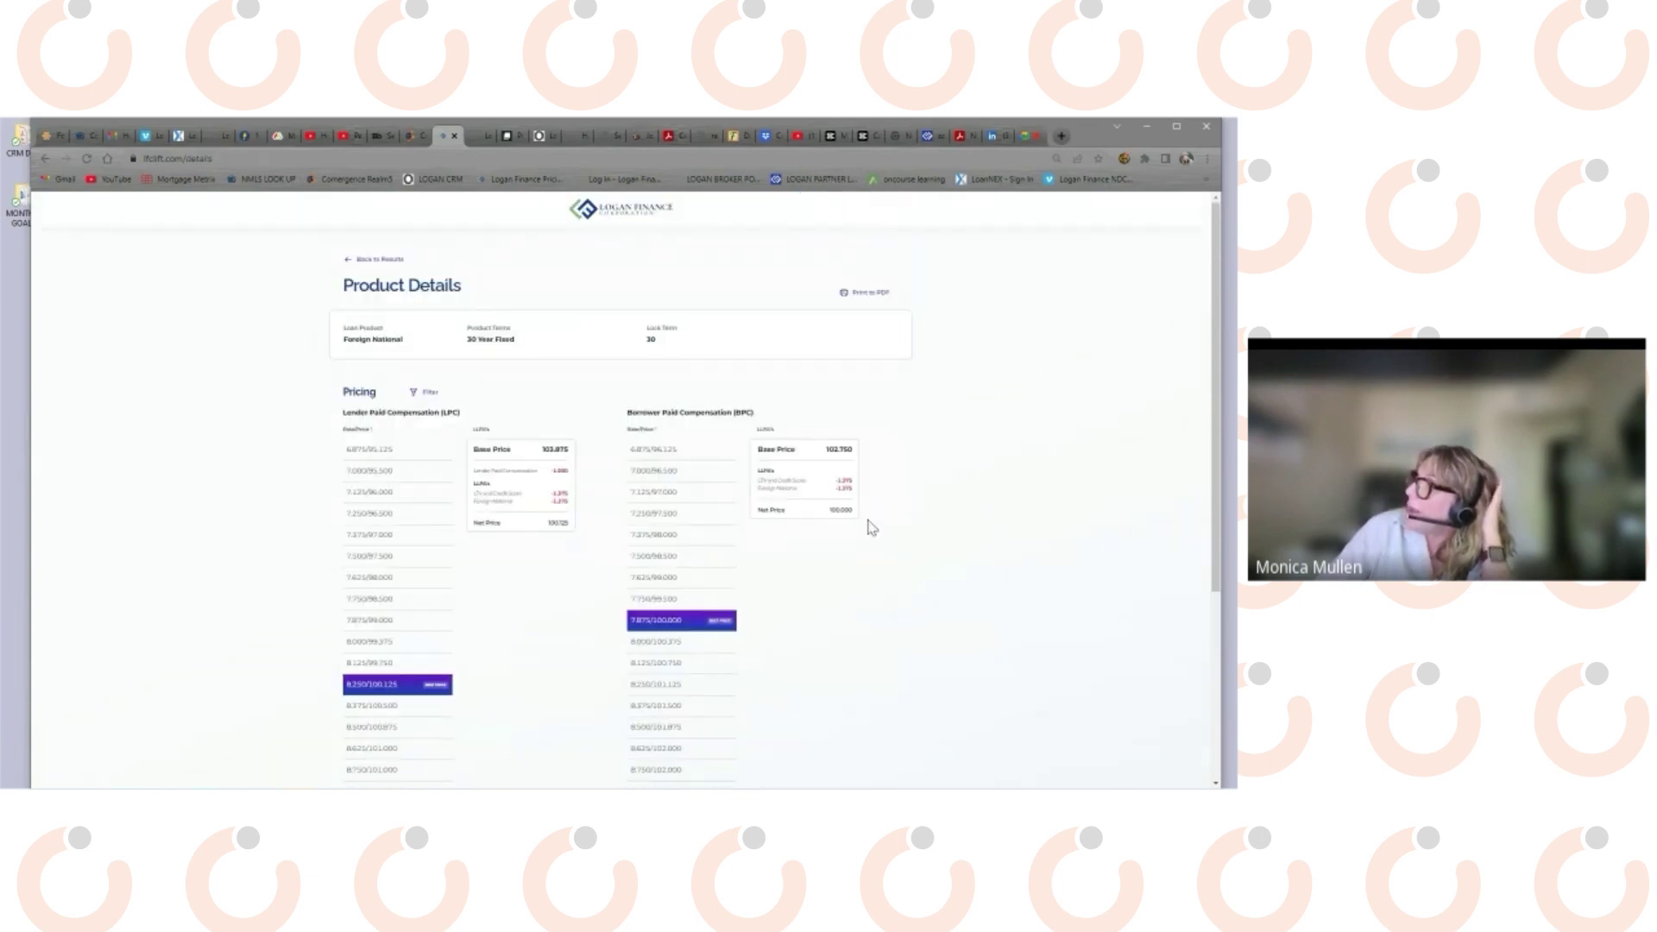
scroll(933, 448, down, 1)
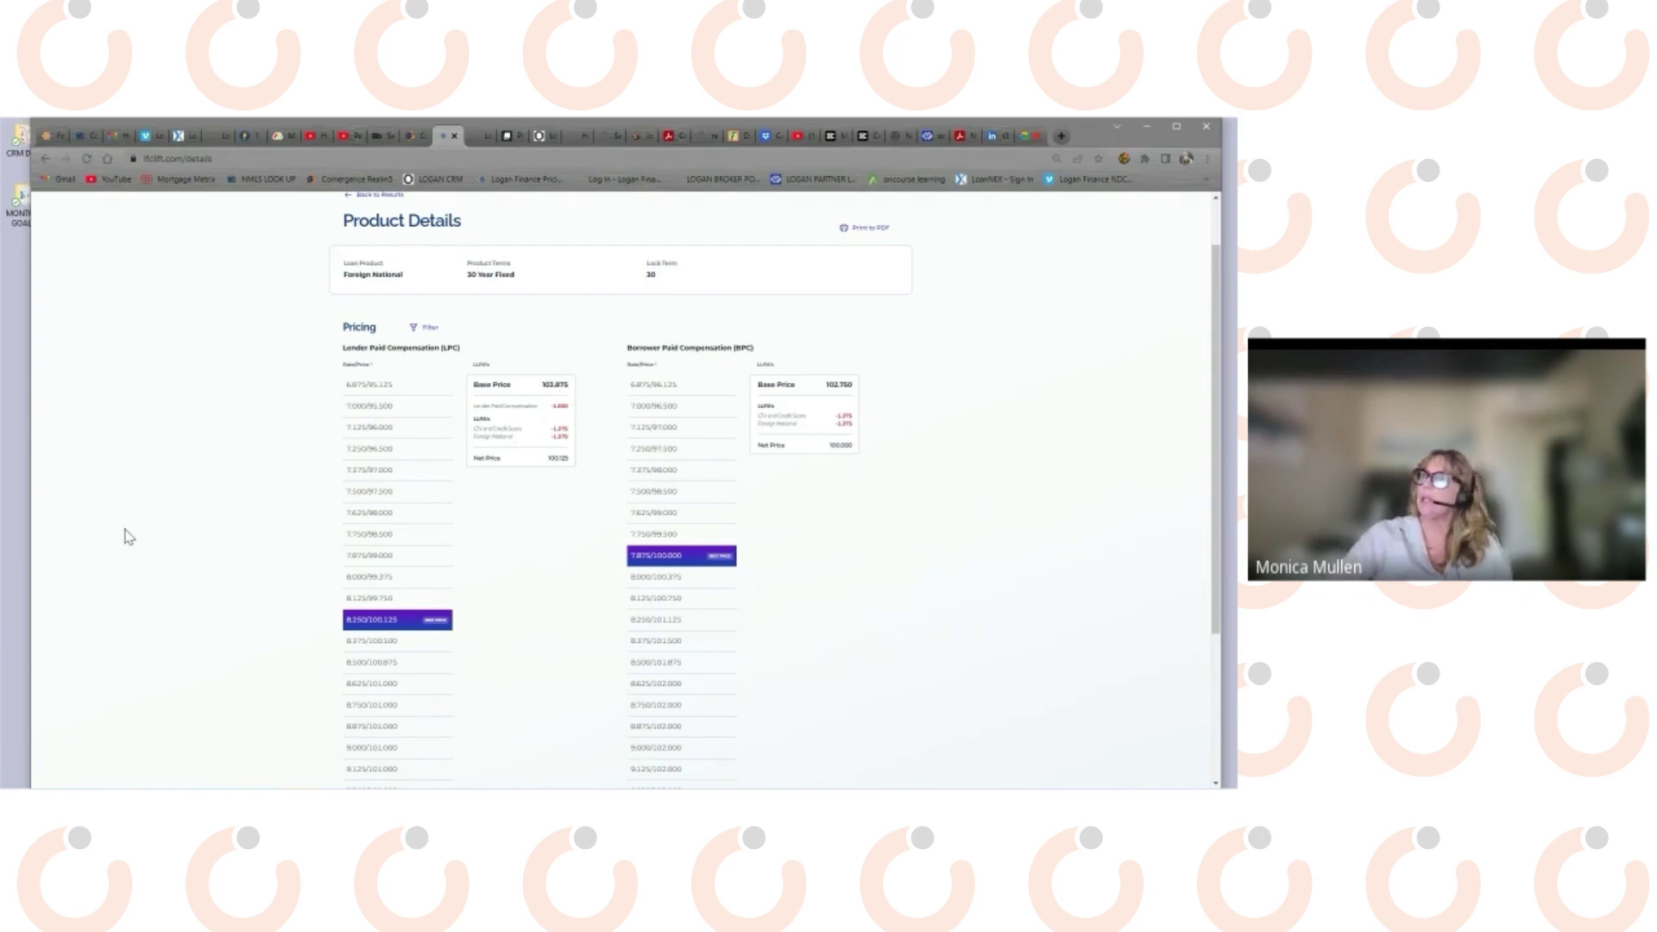
drag(1073, 127, 1052, 119)
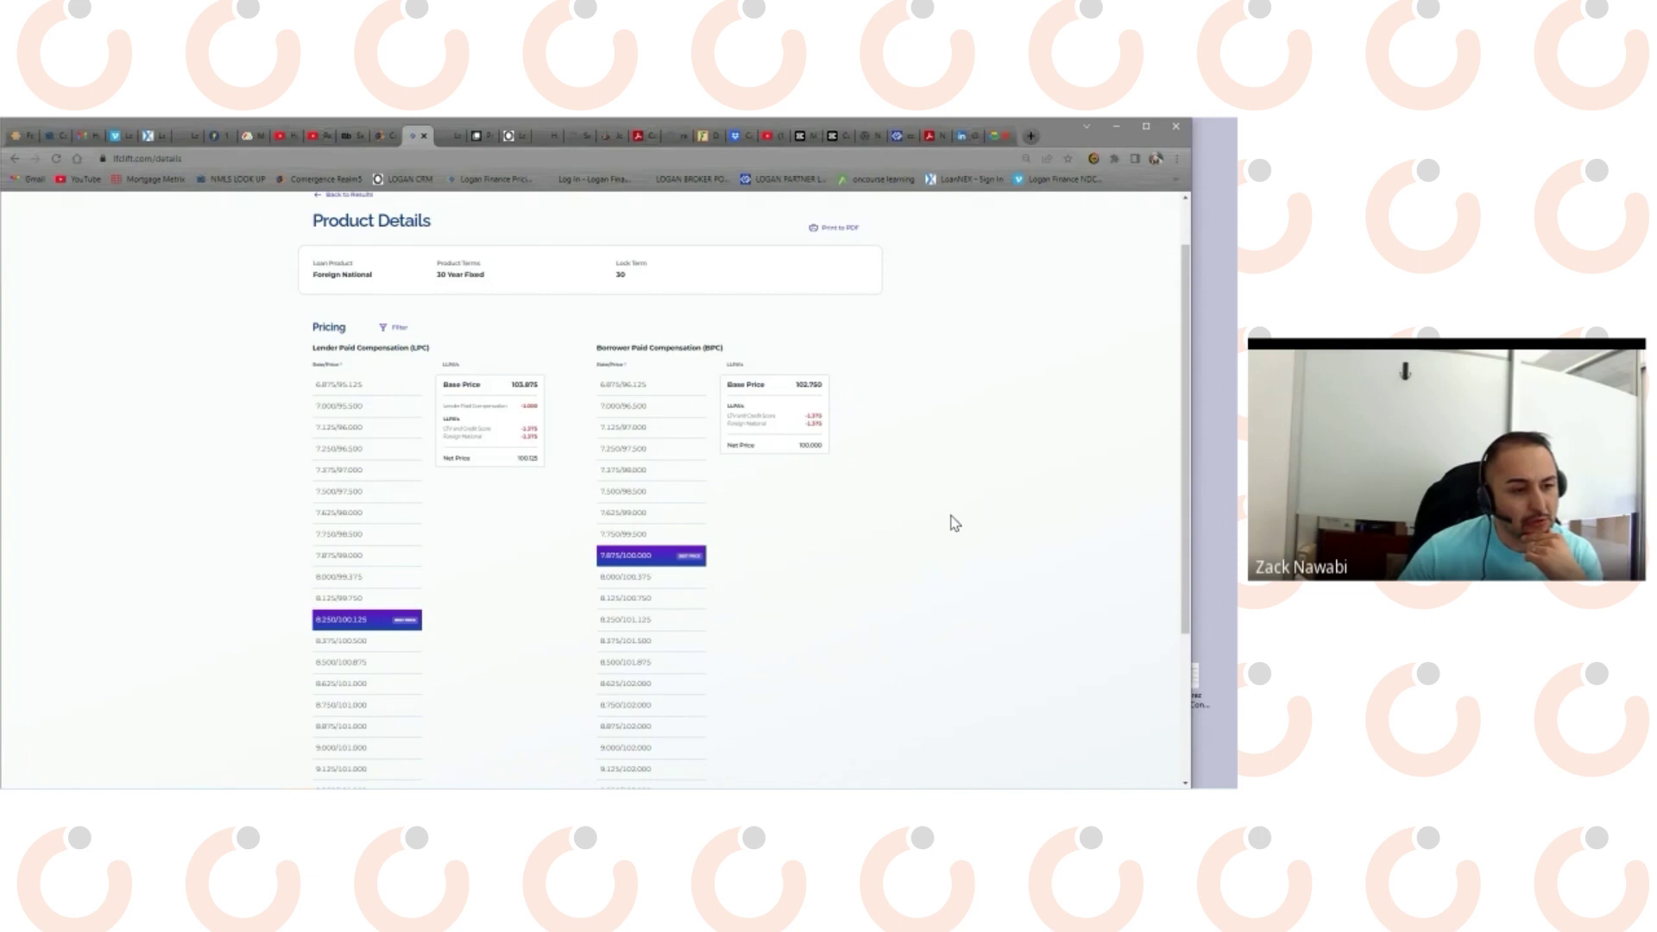
Return to the results, edit the loan data to No Prepayment for the prepayment penalty, and resubmit the pricing request.
scroll(617, 259, up, 1)
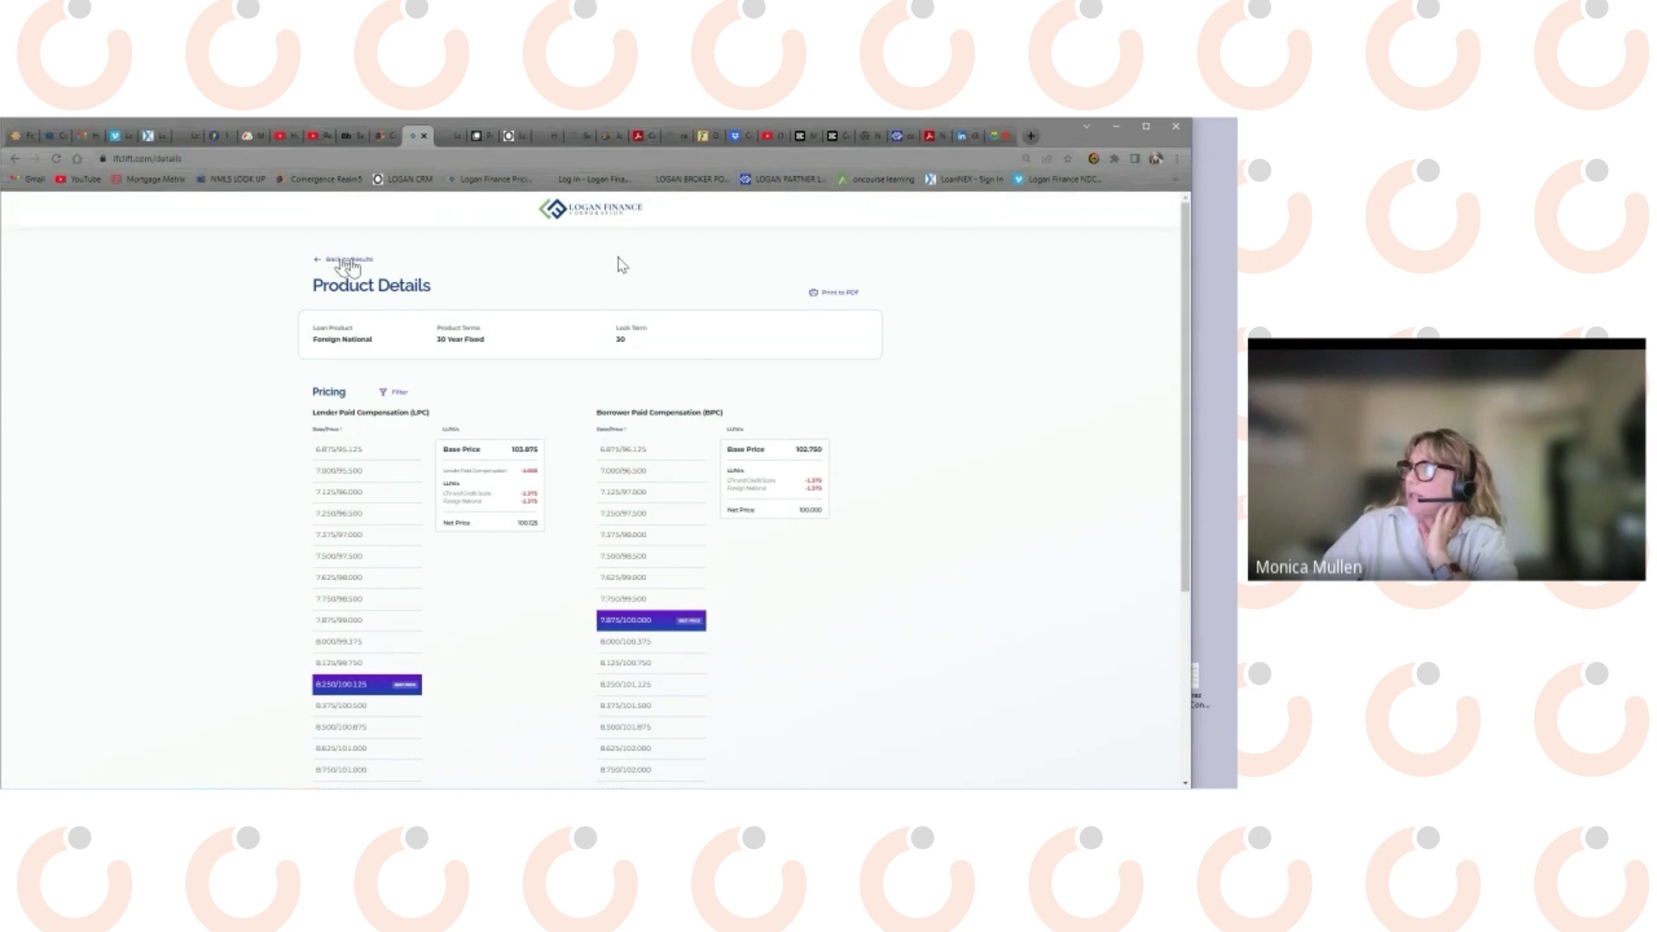
click(348, 262)
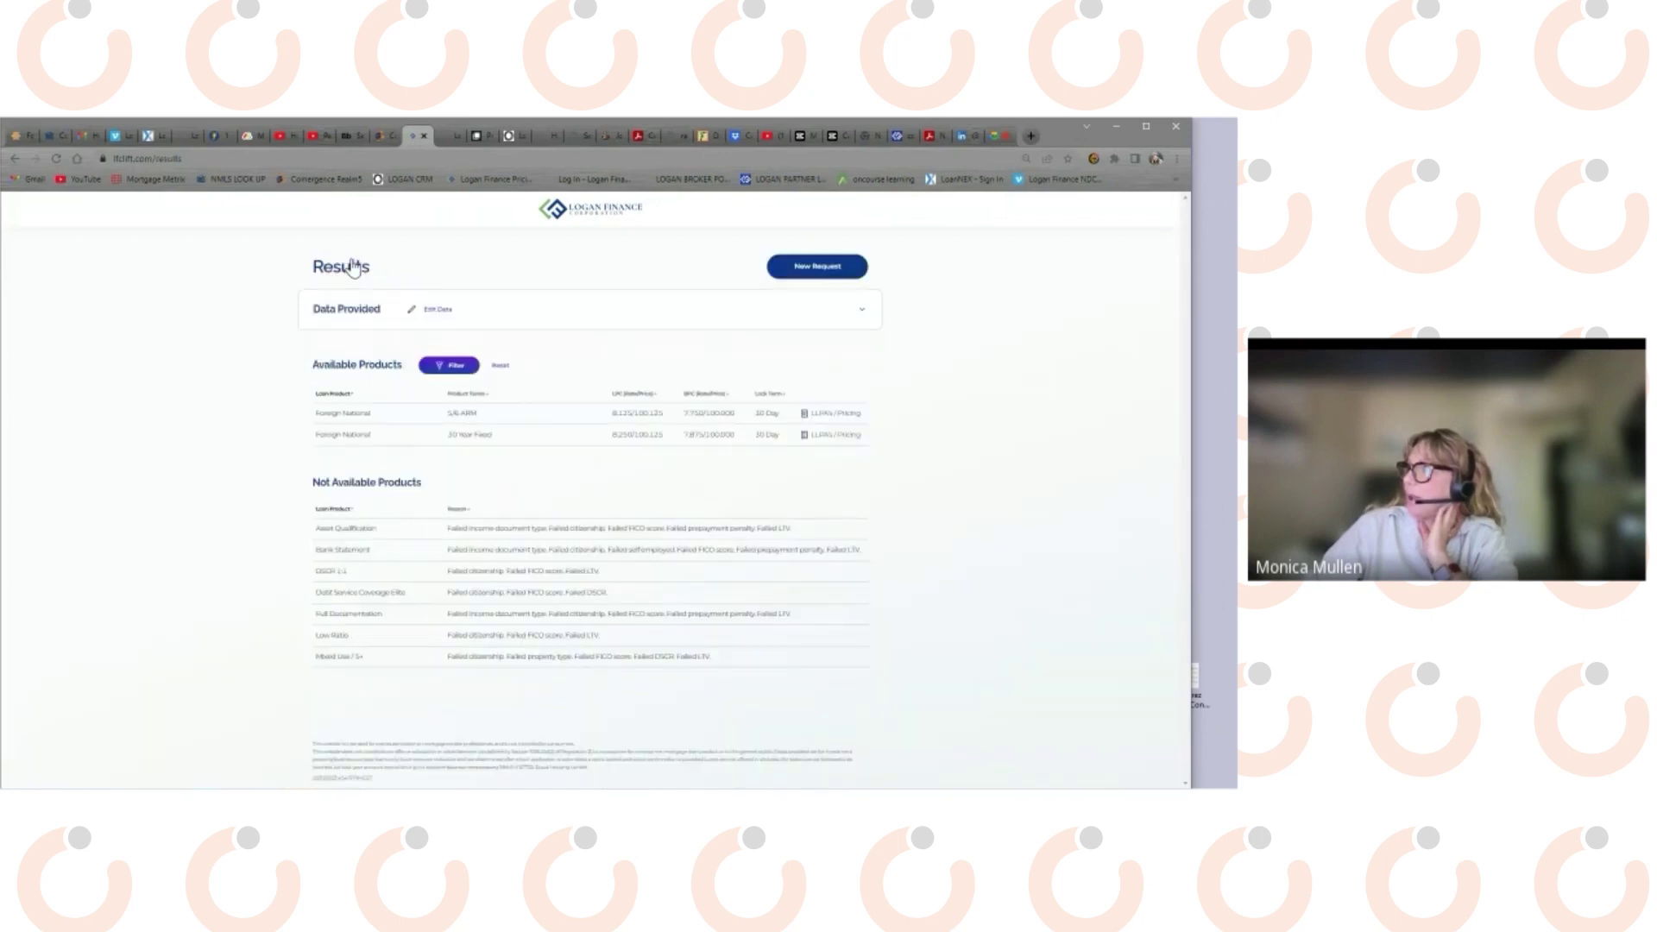
click(436, 309)
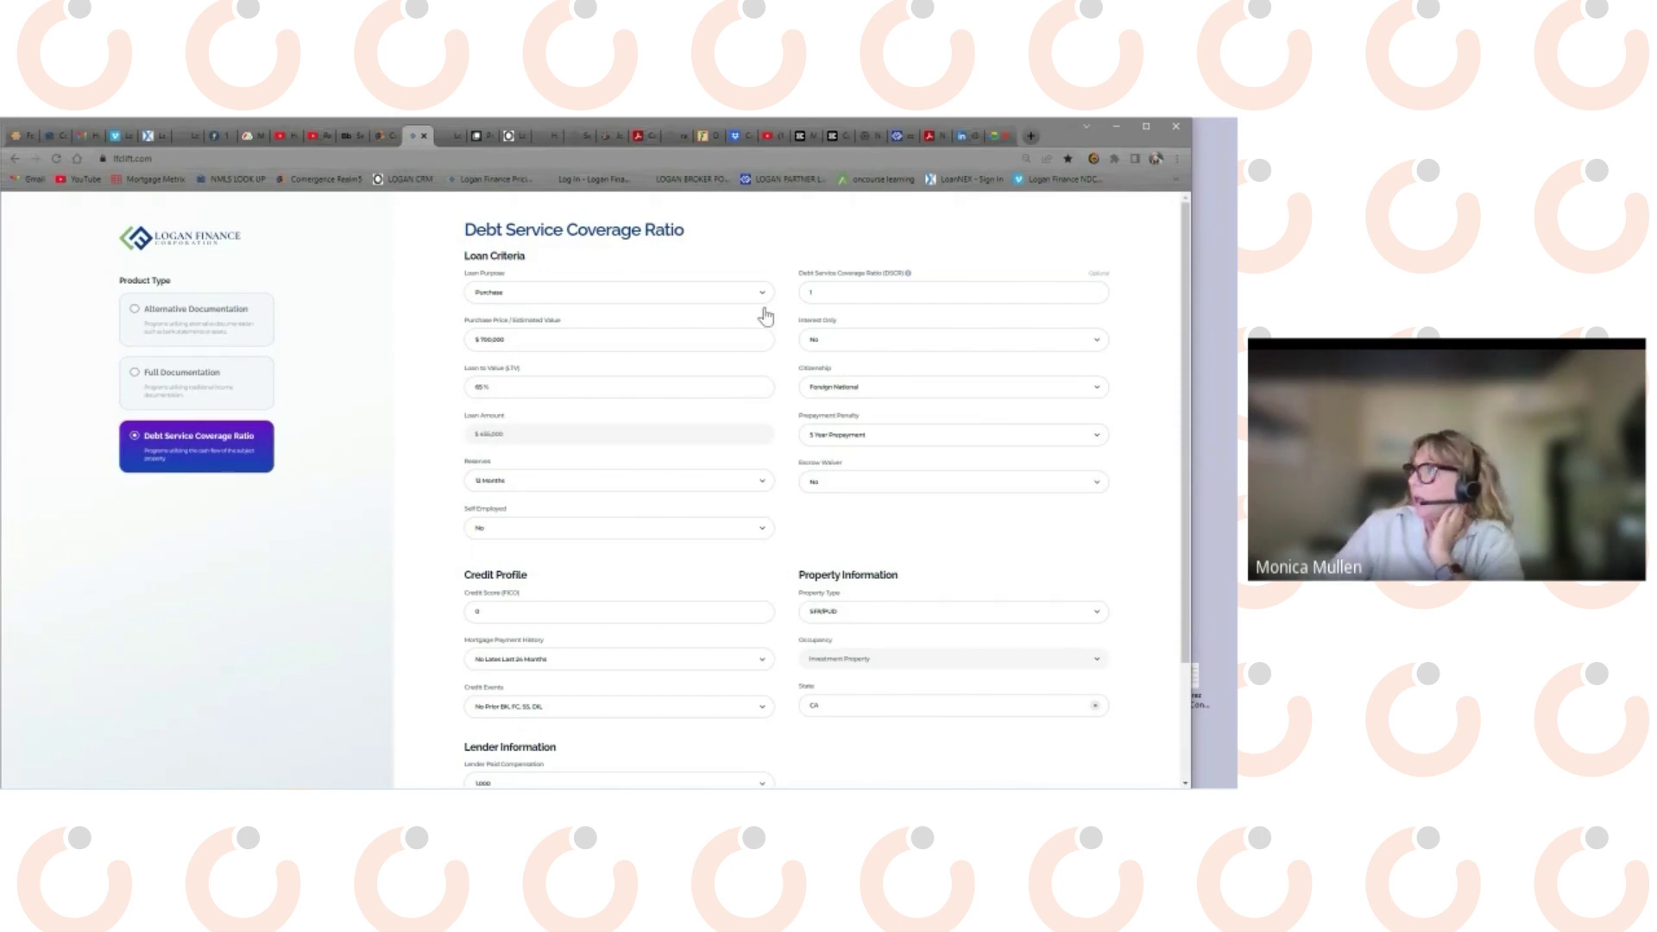
click(829, 435)
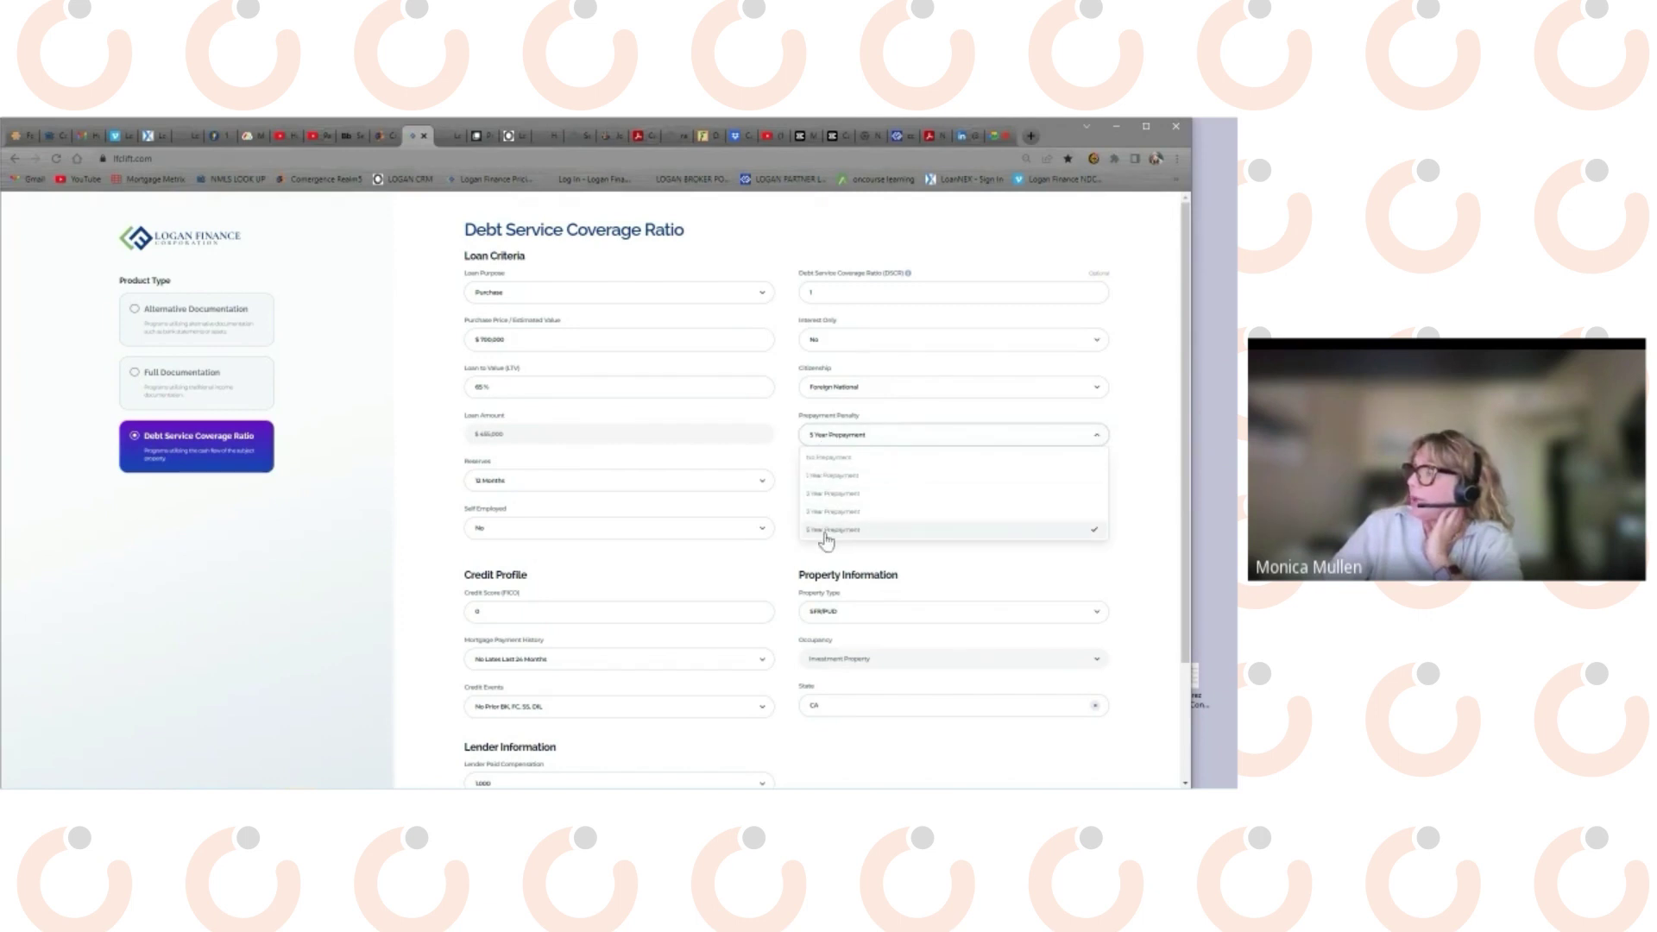
click(1143, 369)
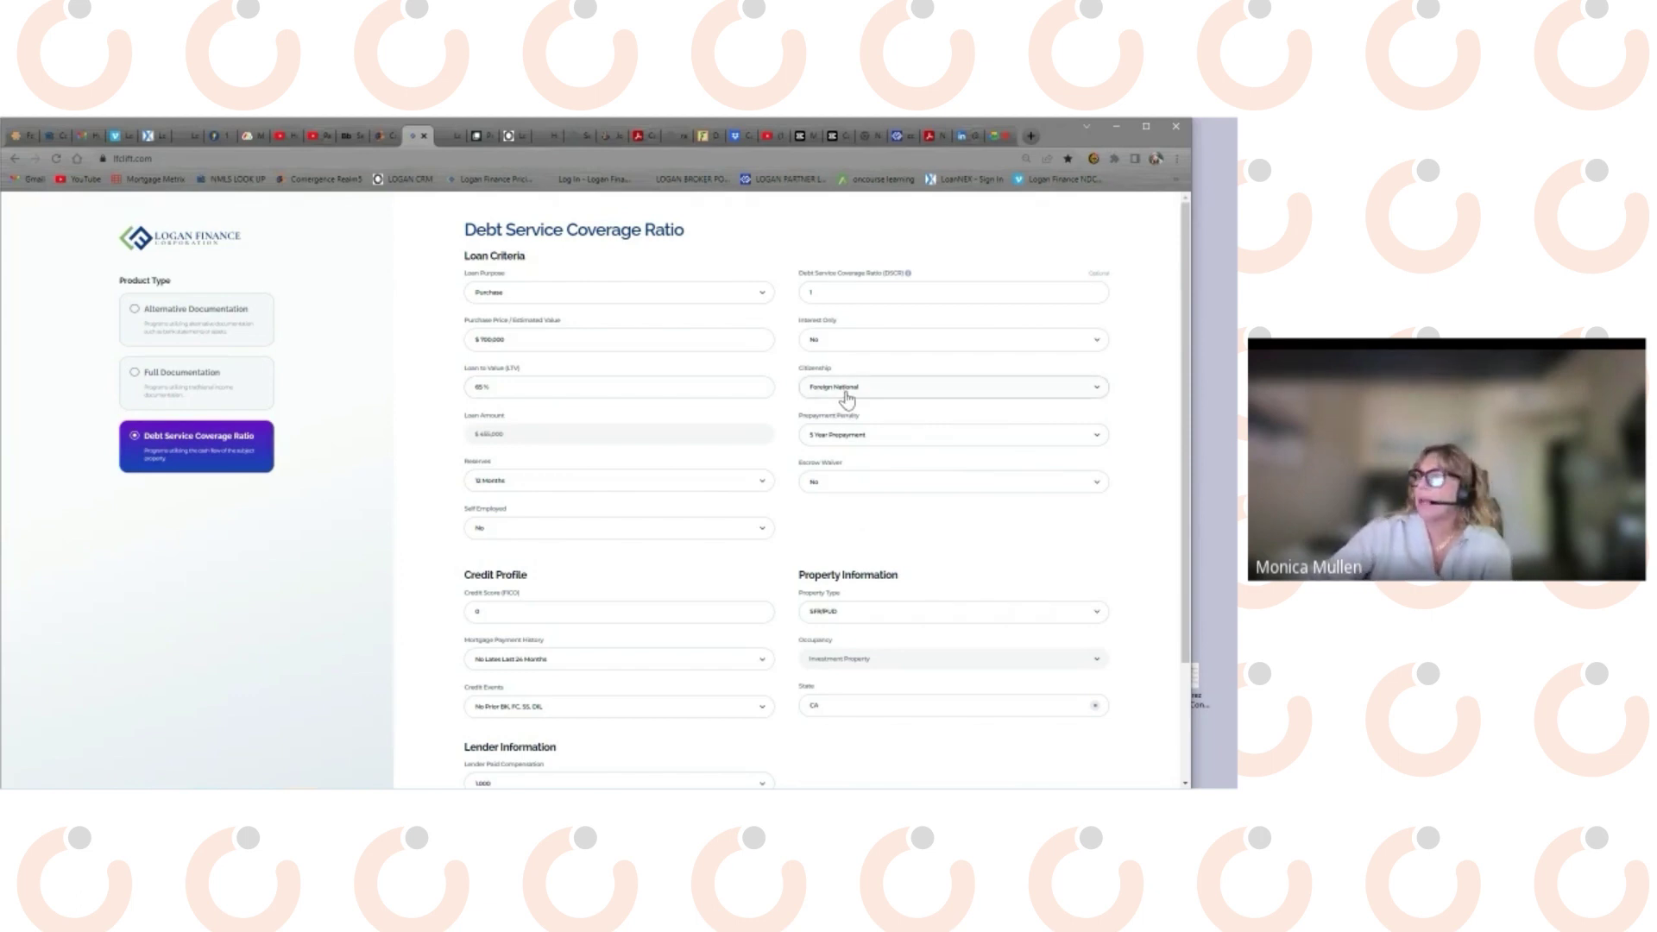
click(835, 441)
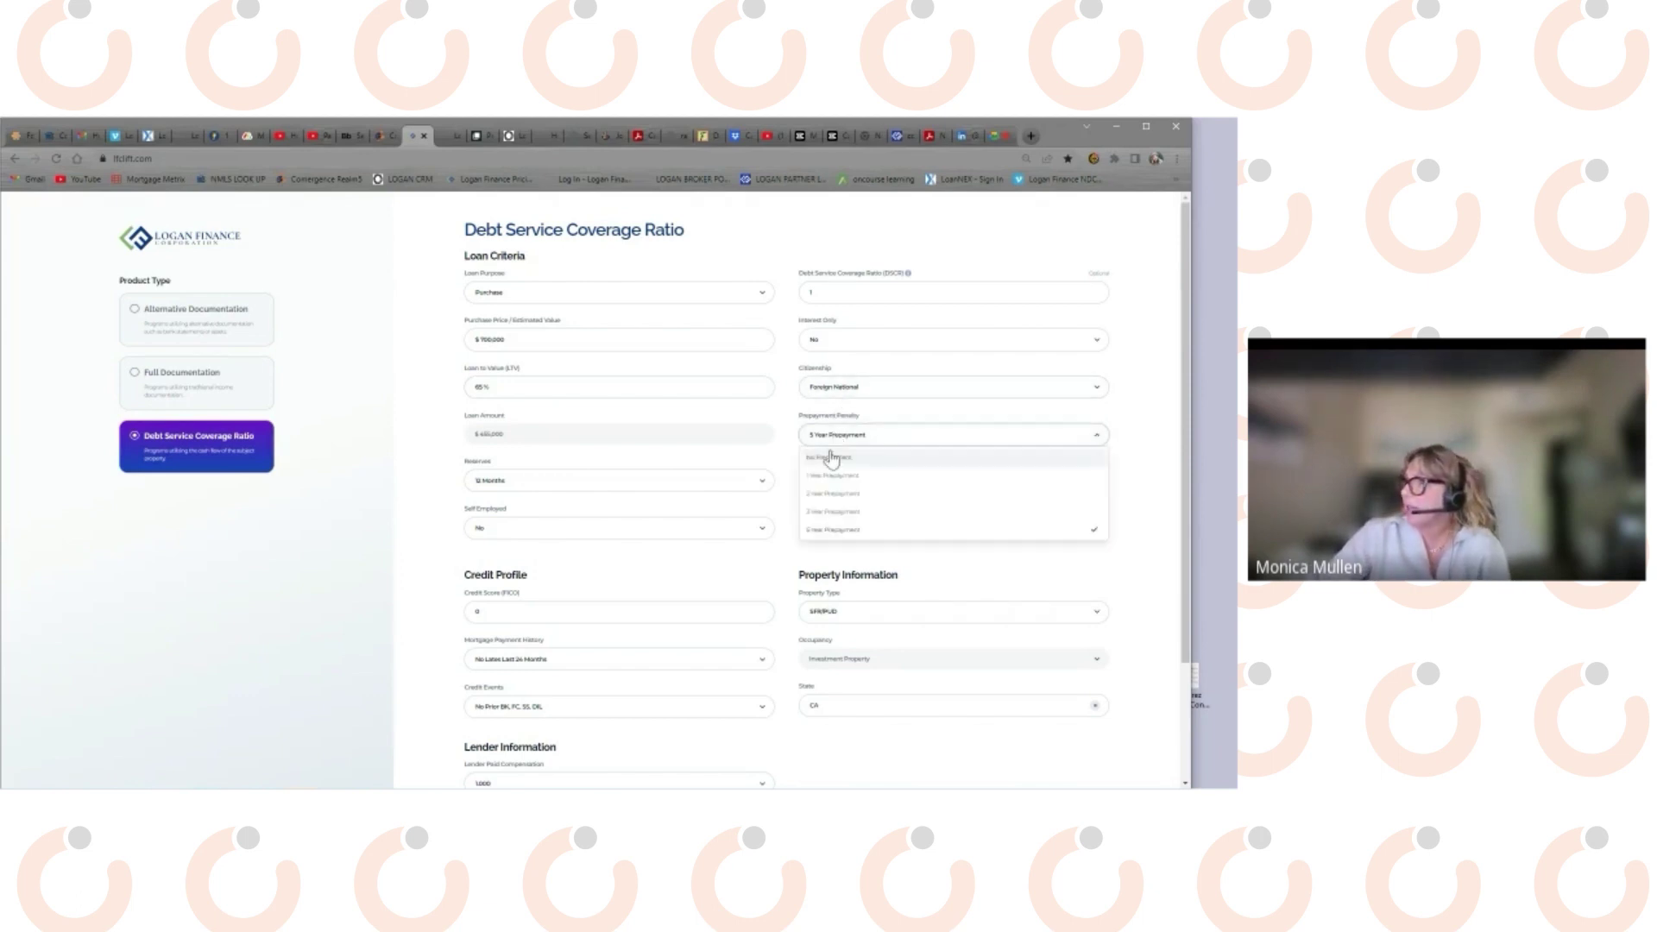
click(829, 464)
scroll(1122, 596, down, 3)
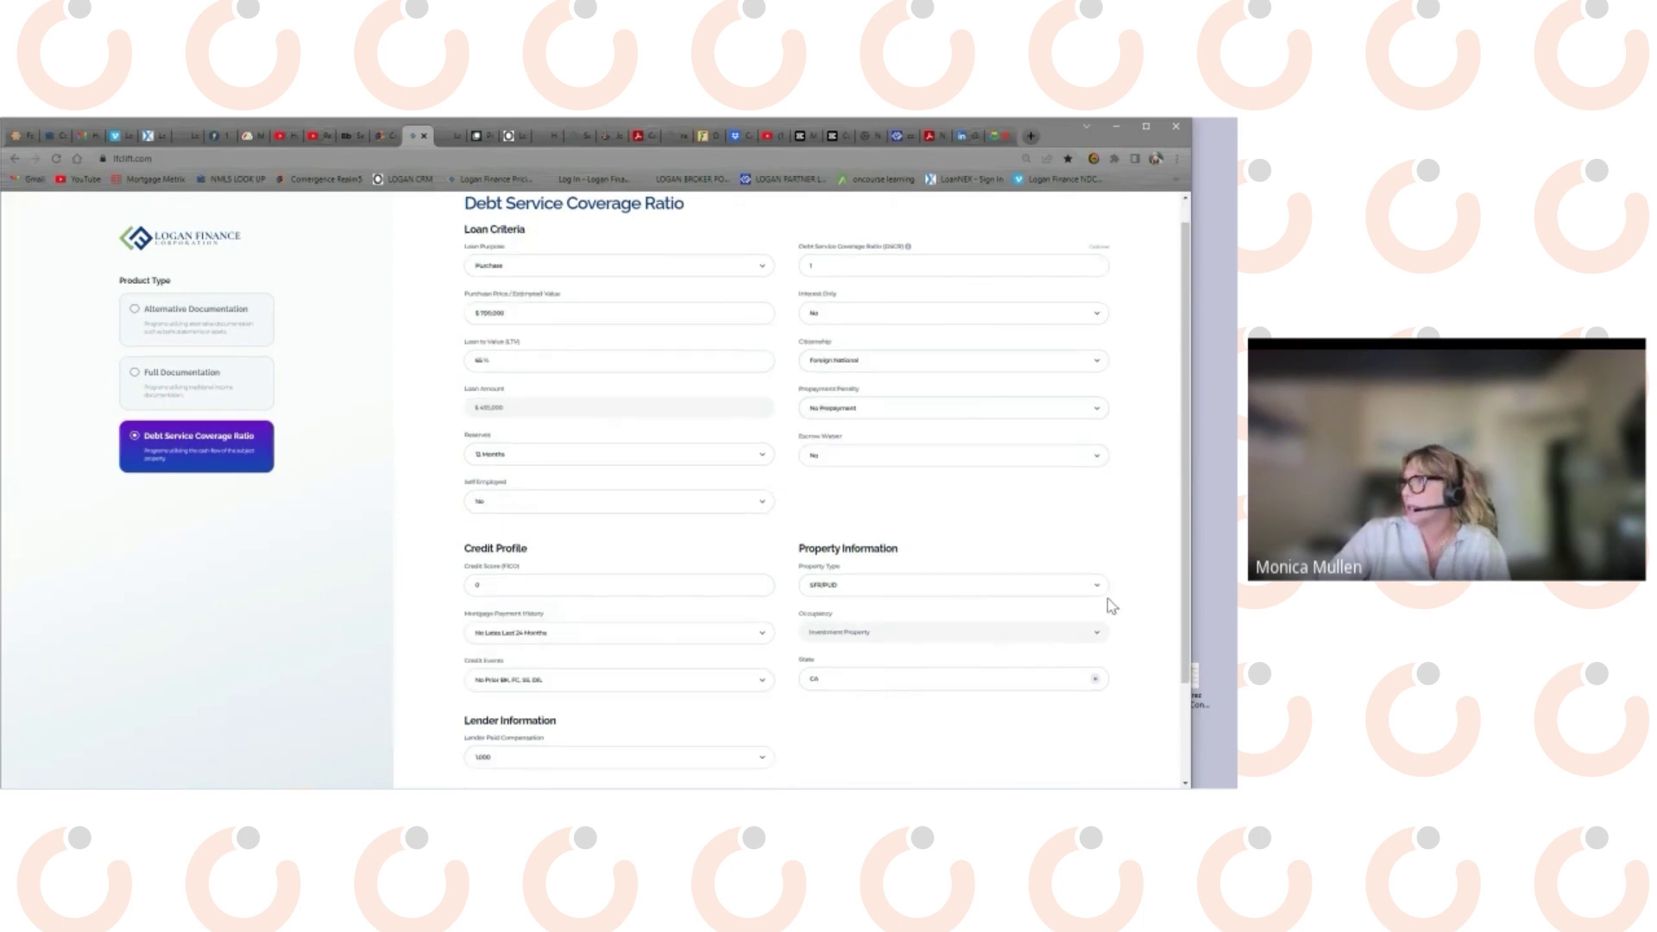
click(1010, 709)
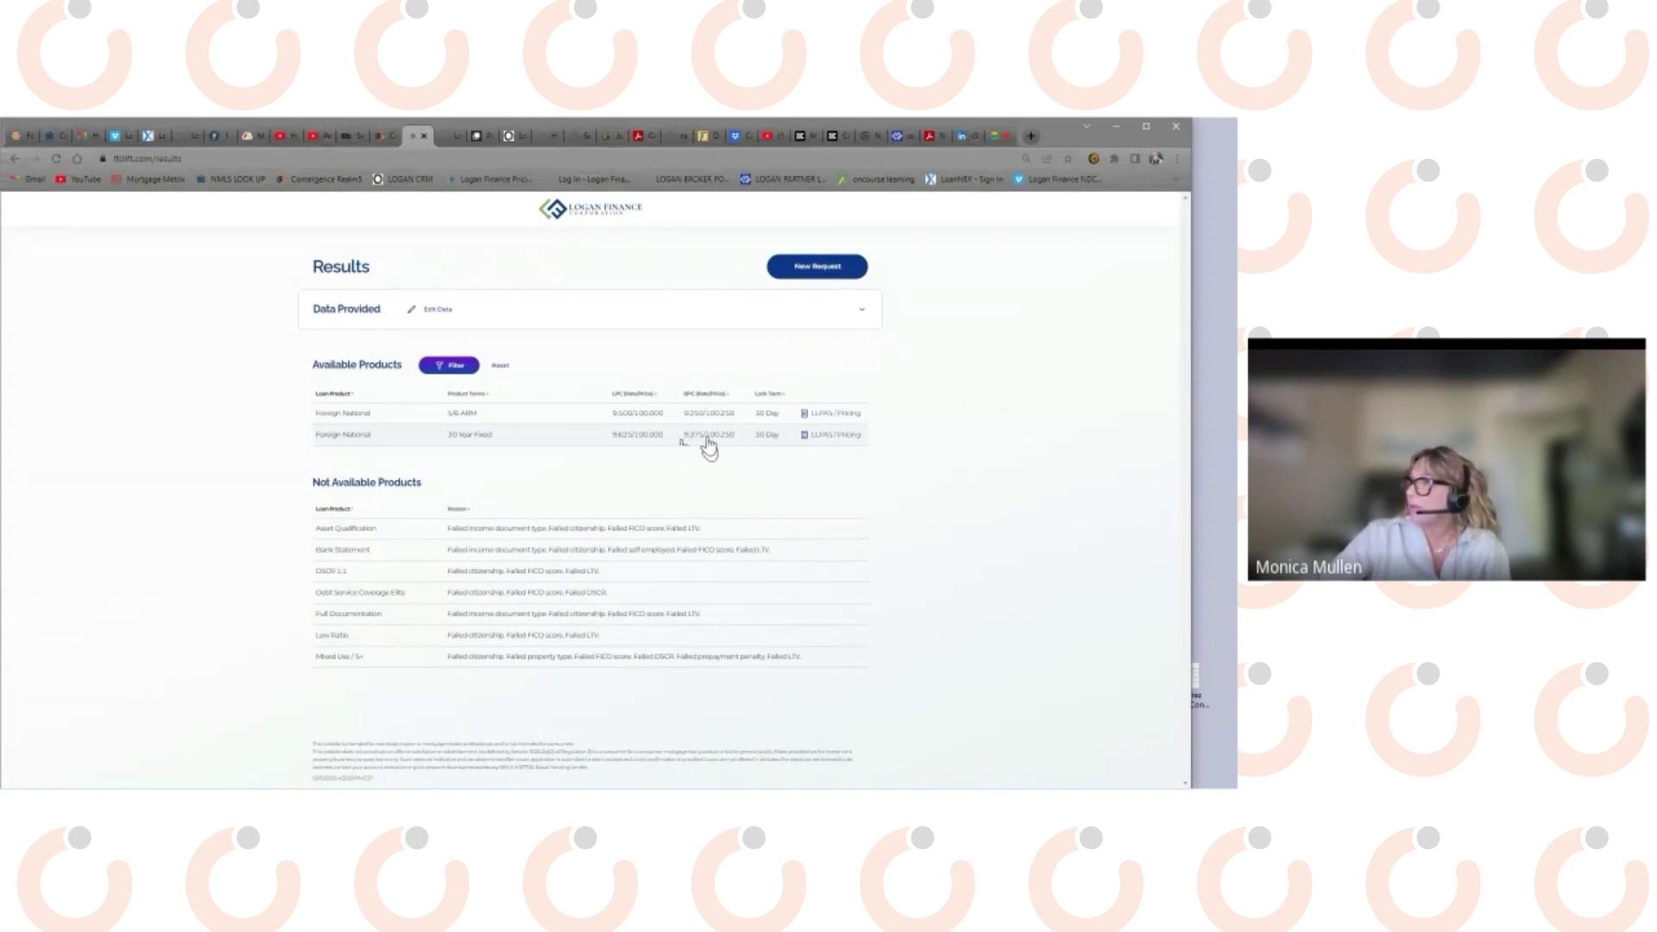
Examine the LLPAs and pricing of the Foreign National 30 Year Fixed product without prepayment, and reopen the loan data for editing.
click(829, 436)
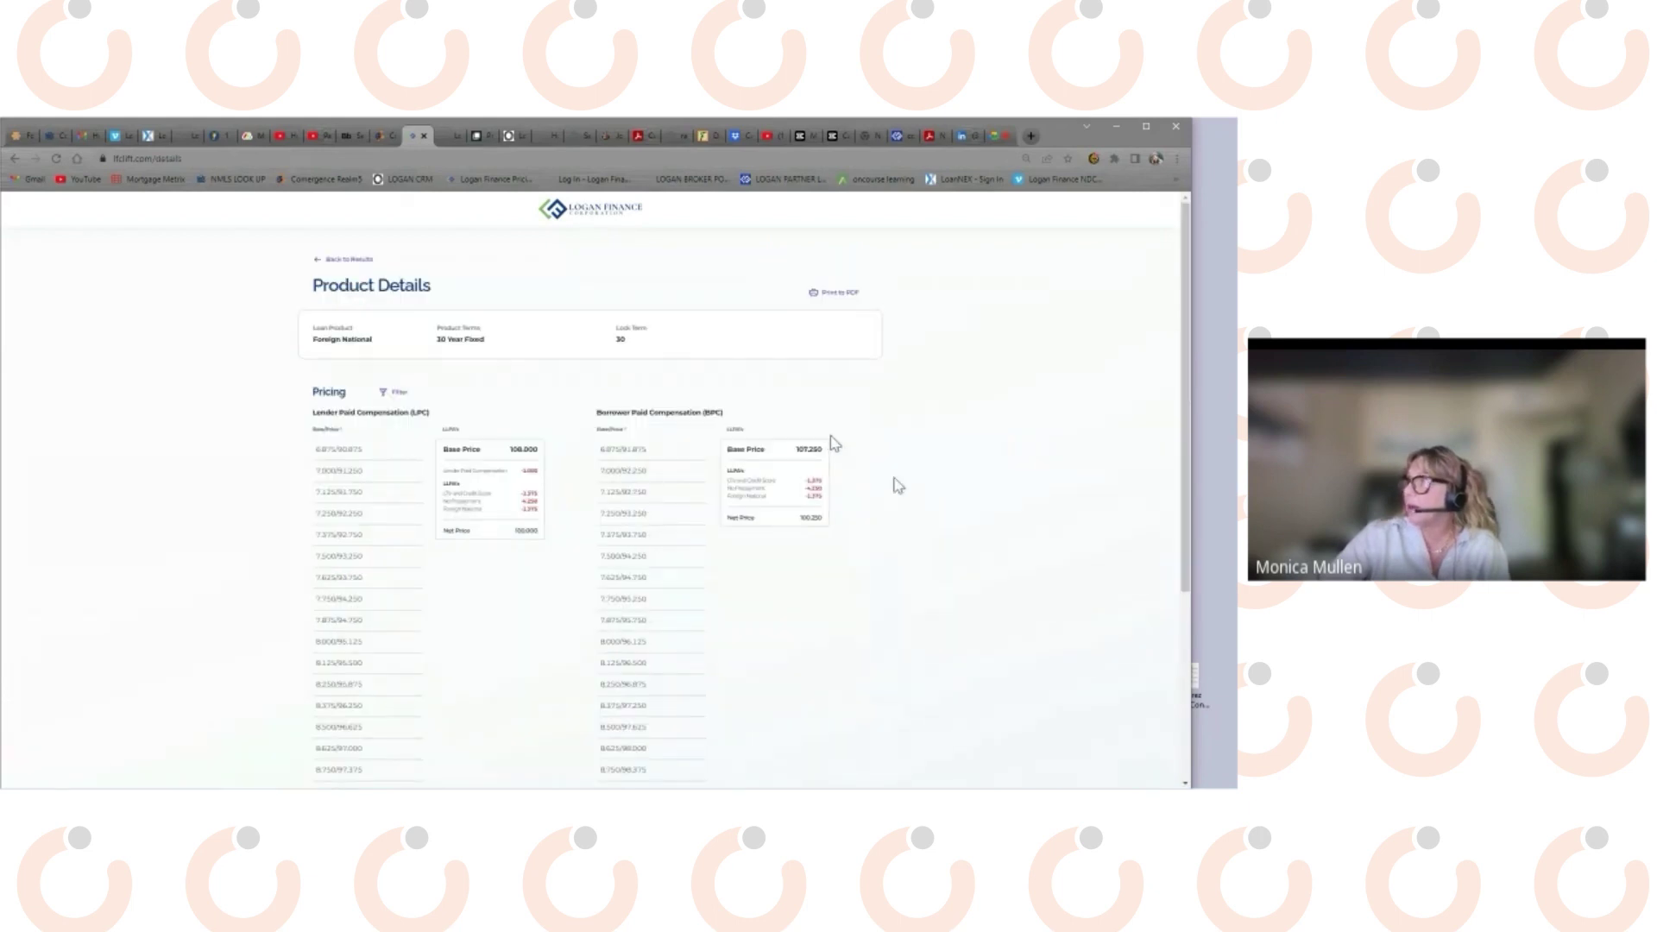
scroll(898, 486, down, 3)
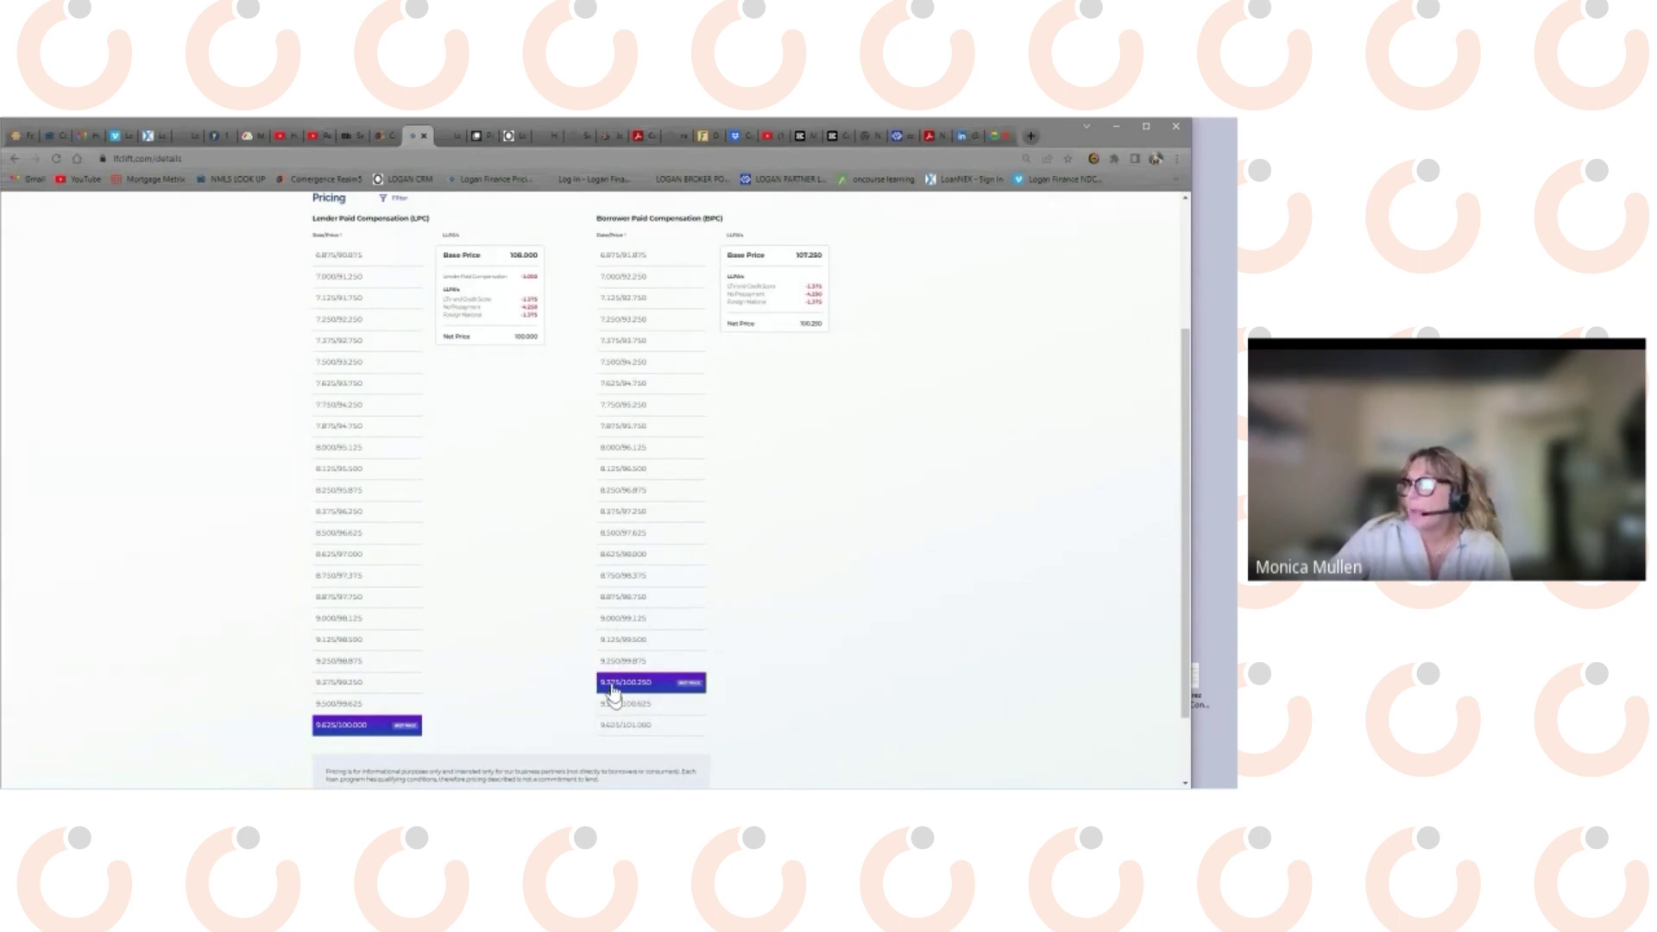
scroll(843, 554, up, 3)
click(344, 260)
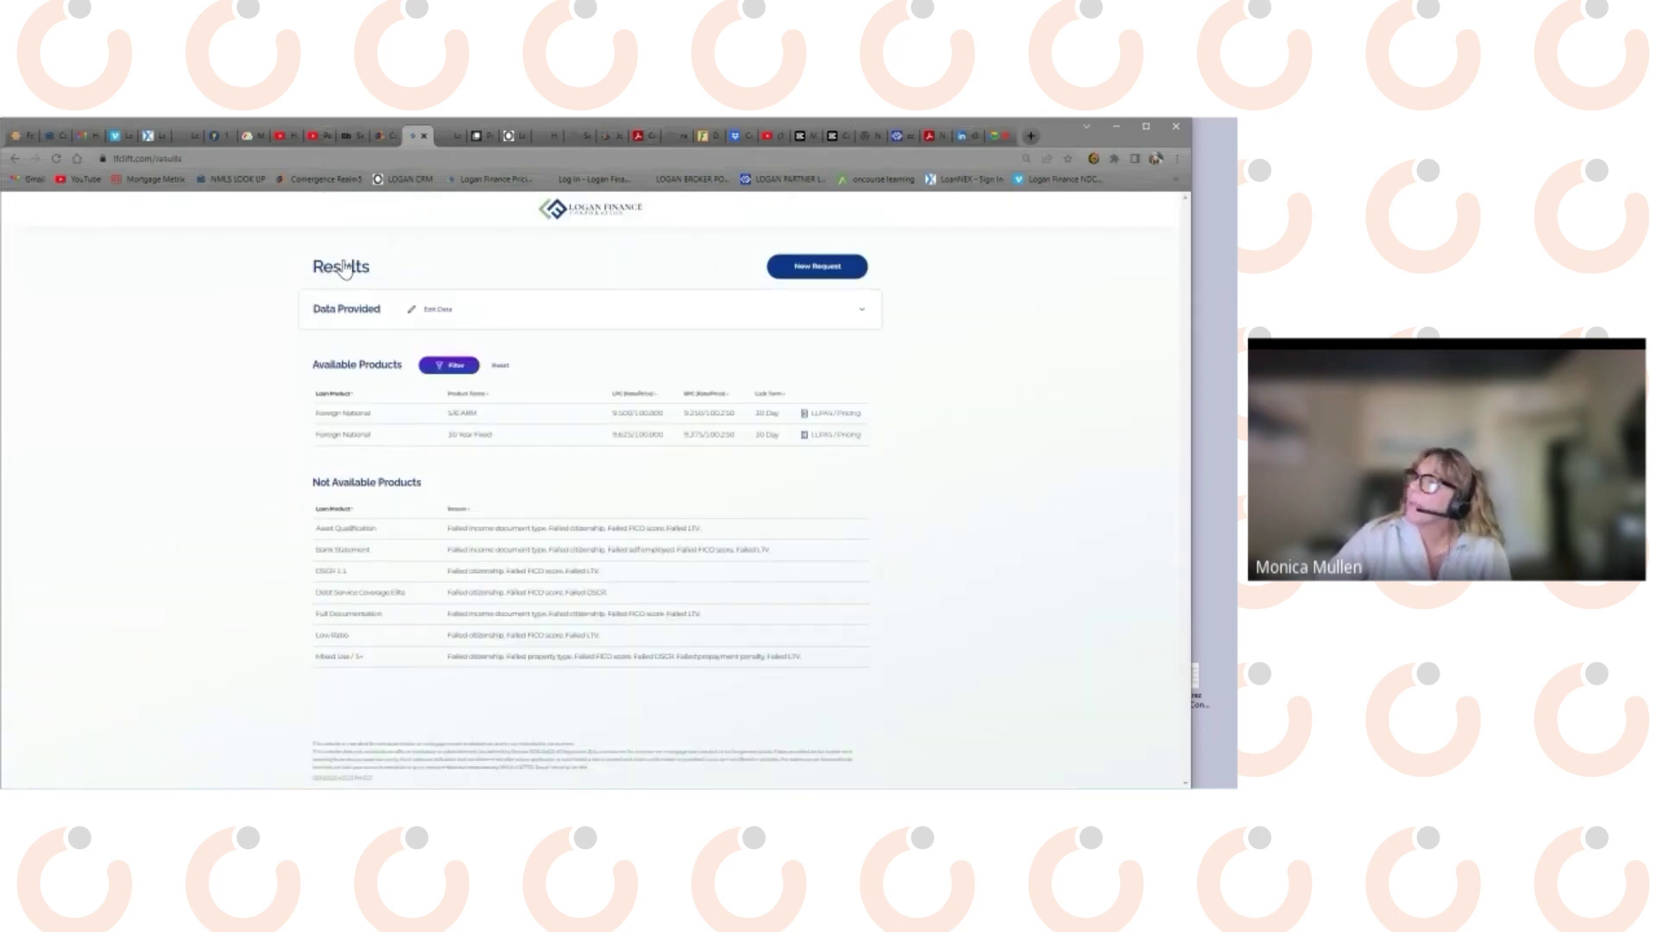
click(429, 309)
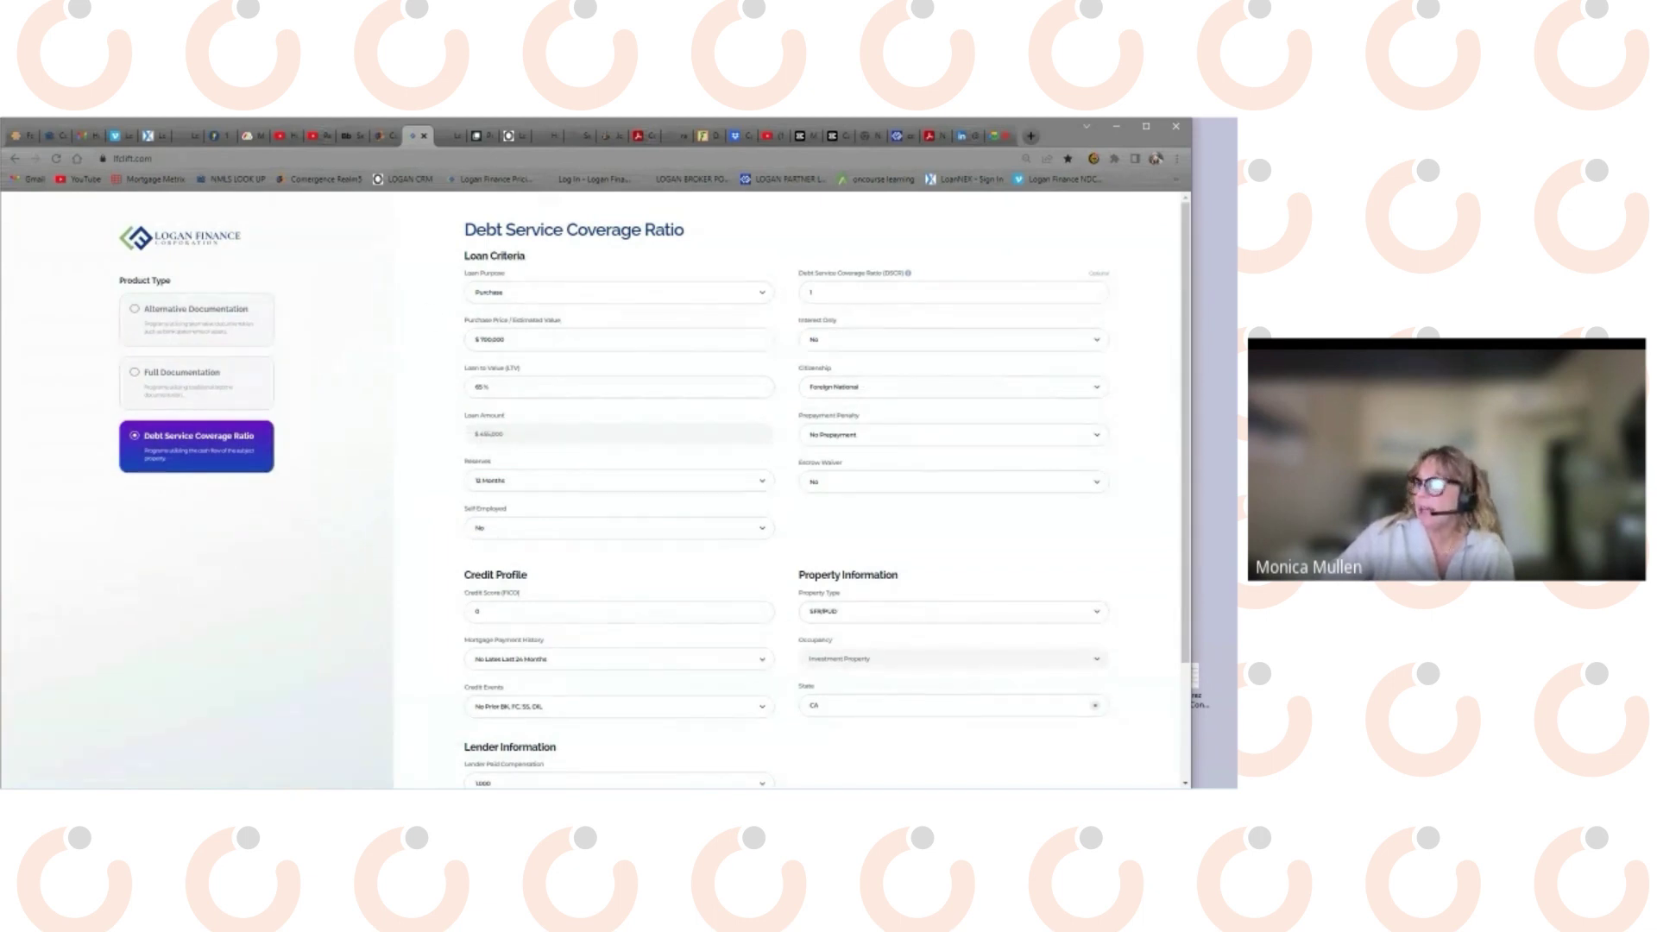
Switch to the product PDF in Adobe Acrobat and view its Important Links and Foreign National pages.
key(alt+Tab)
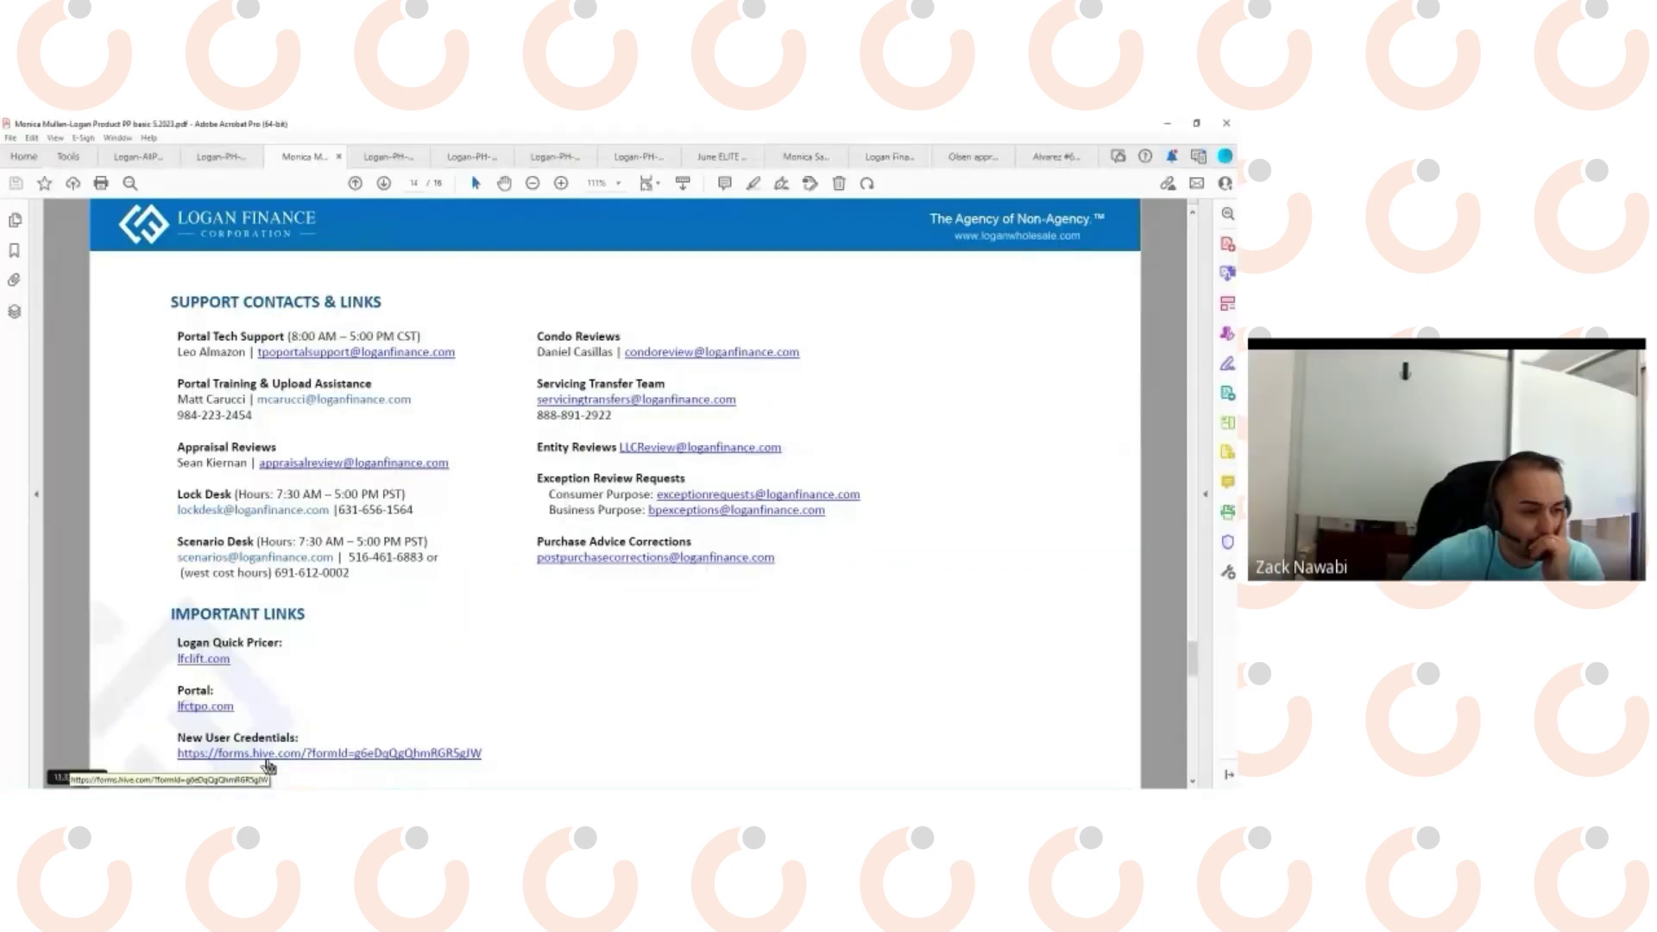
scroll(409, 505, down, 5)
scroll(410, 505, up, 10)
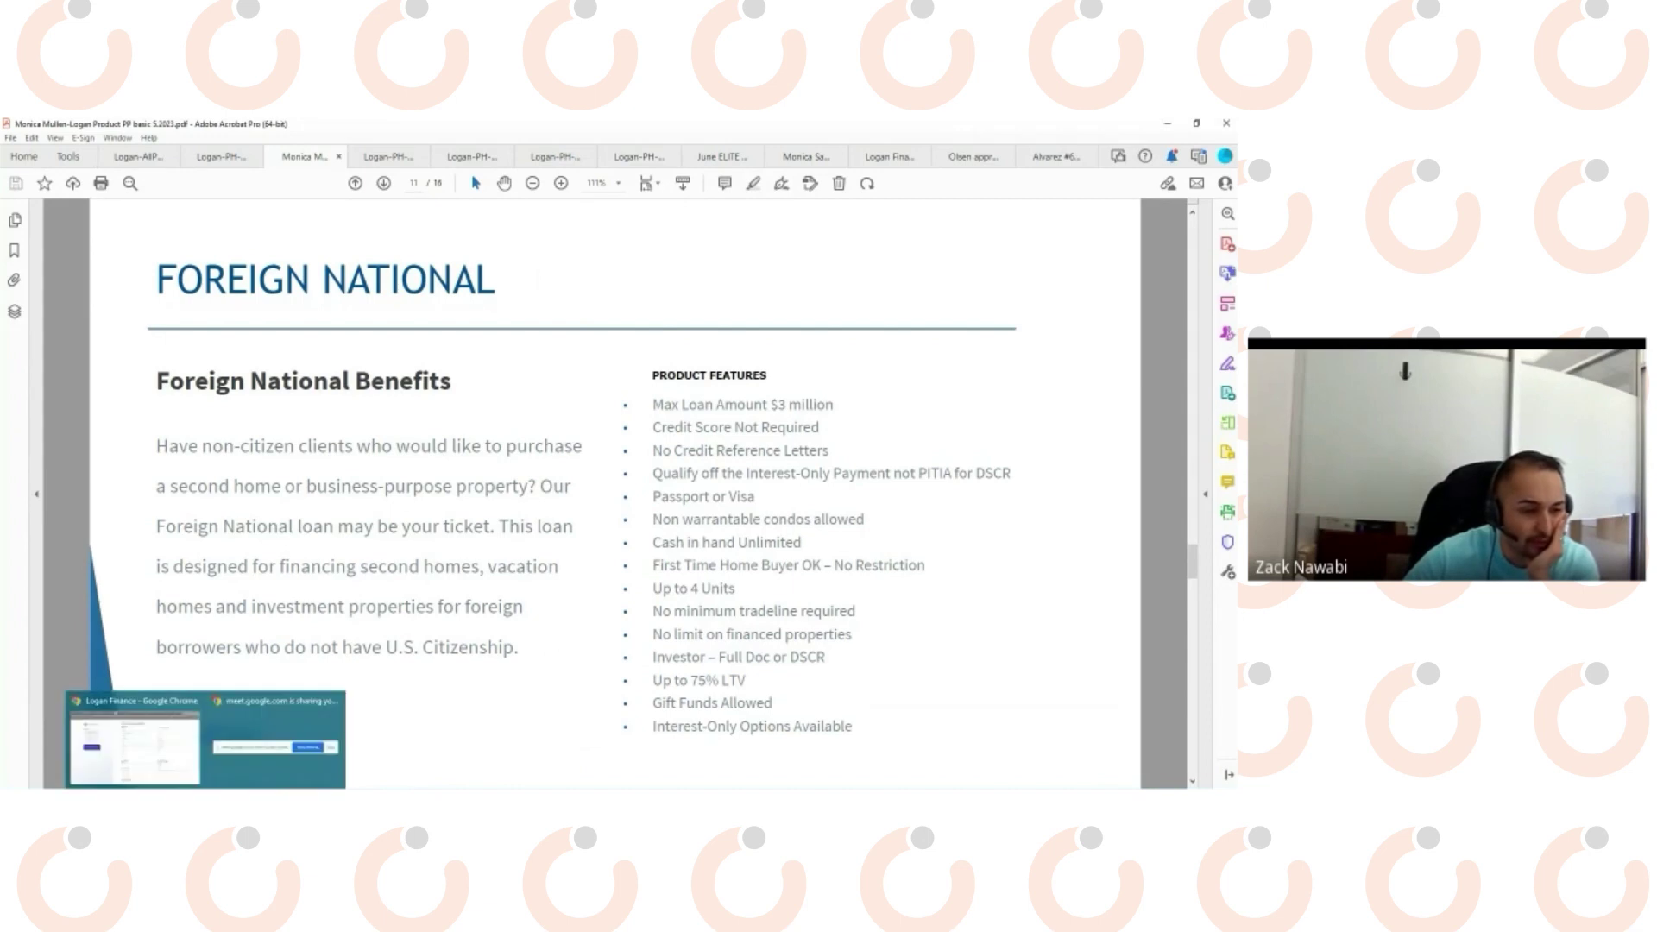
Bring up a blank Outlook email and reposition it to show the training, pricing portal and website links in the signature.
click(156, 763)
drag(1033, 132, 0, 129)
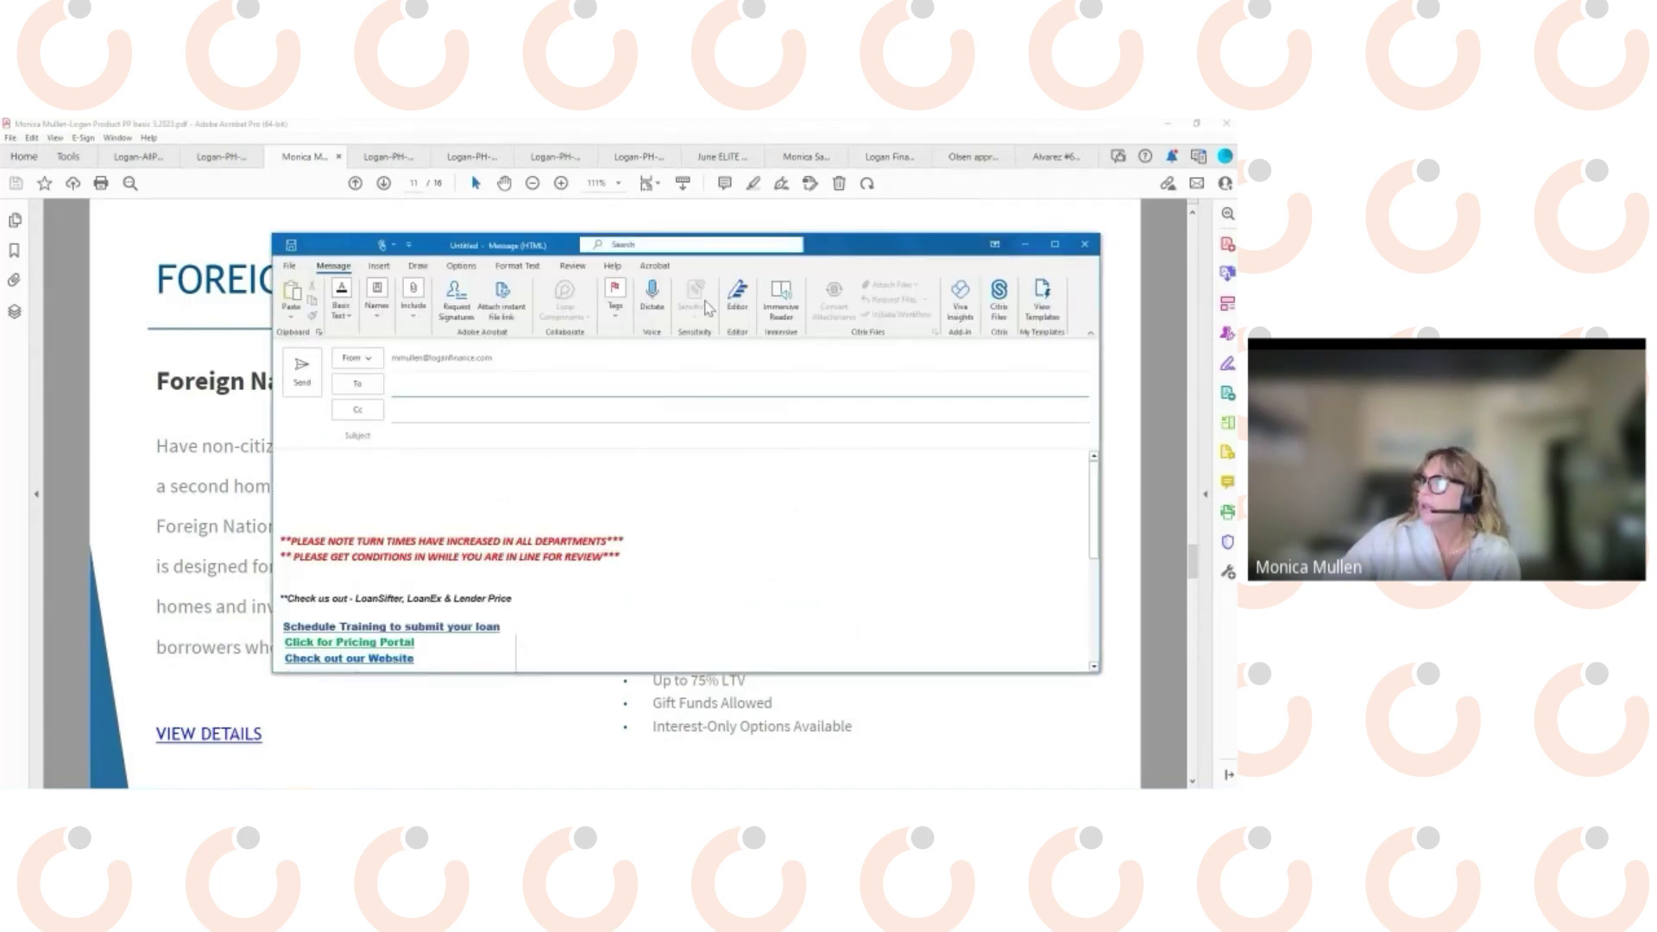
drag(842, 246, 803, 233)
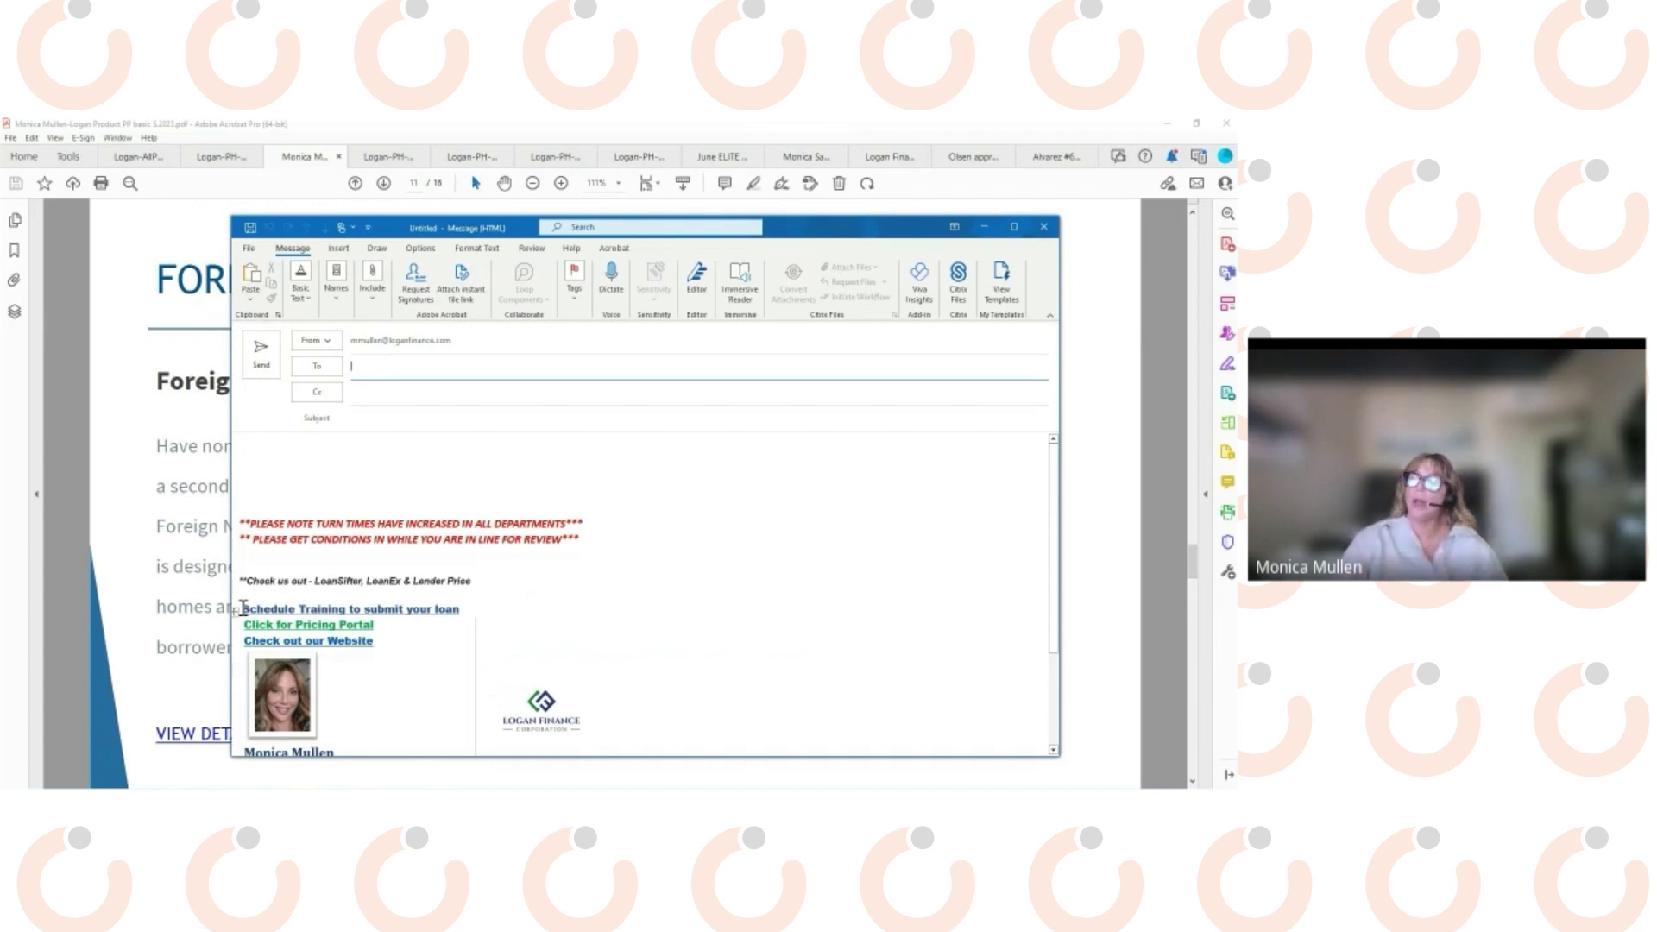
Minimize the PDF, switch to the Chrome window with the Logan Finance partner portal login page, and enlarge it.
click(1172, 128)
click(1169, 126)
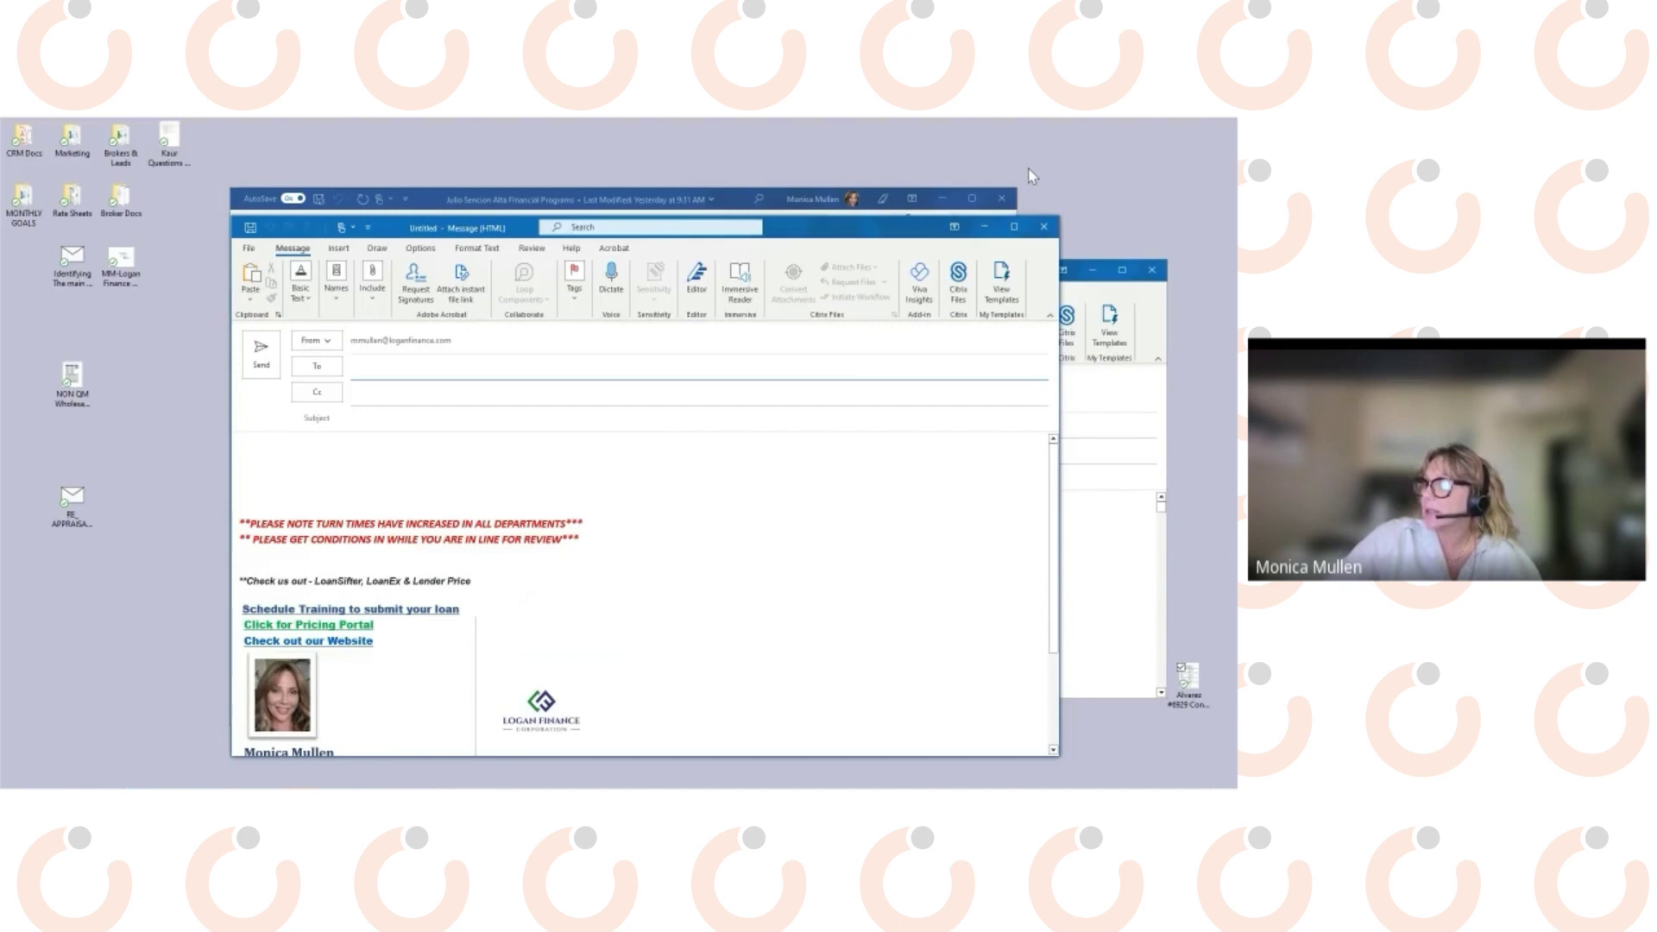
mouse_move(138, 717)
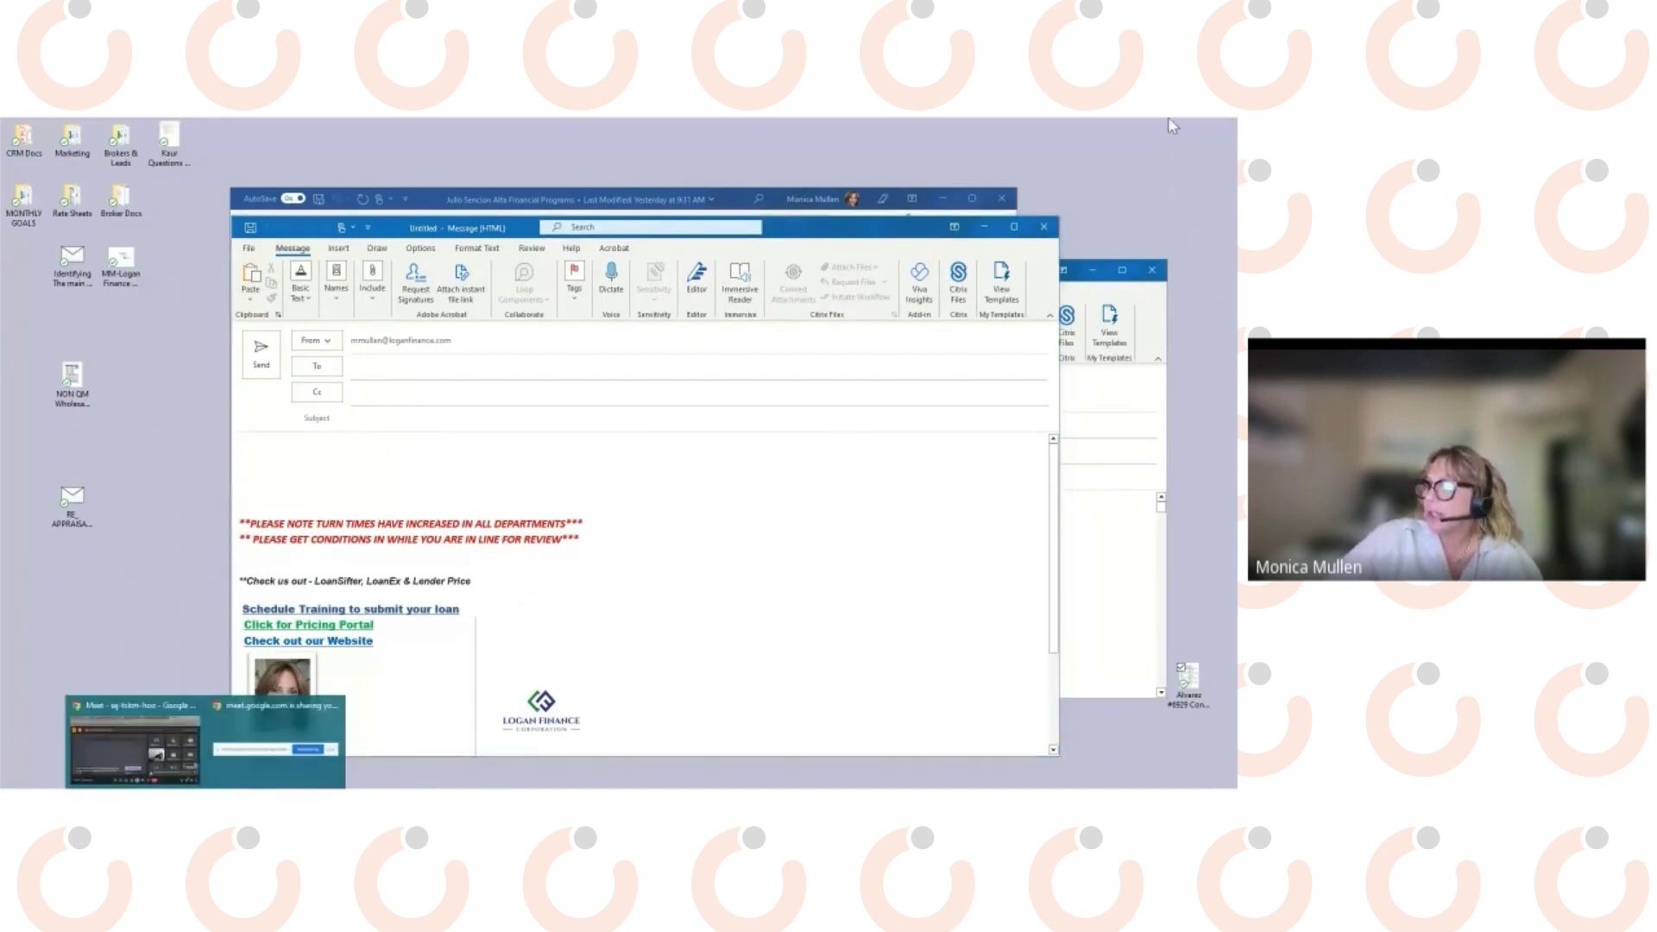
click(135, 702)
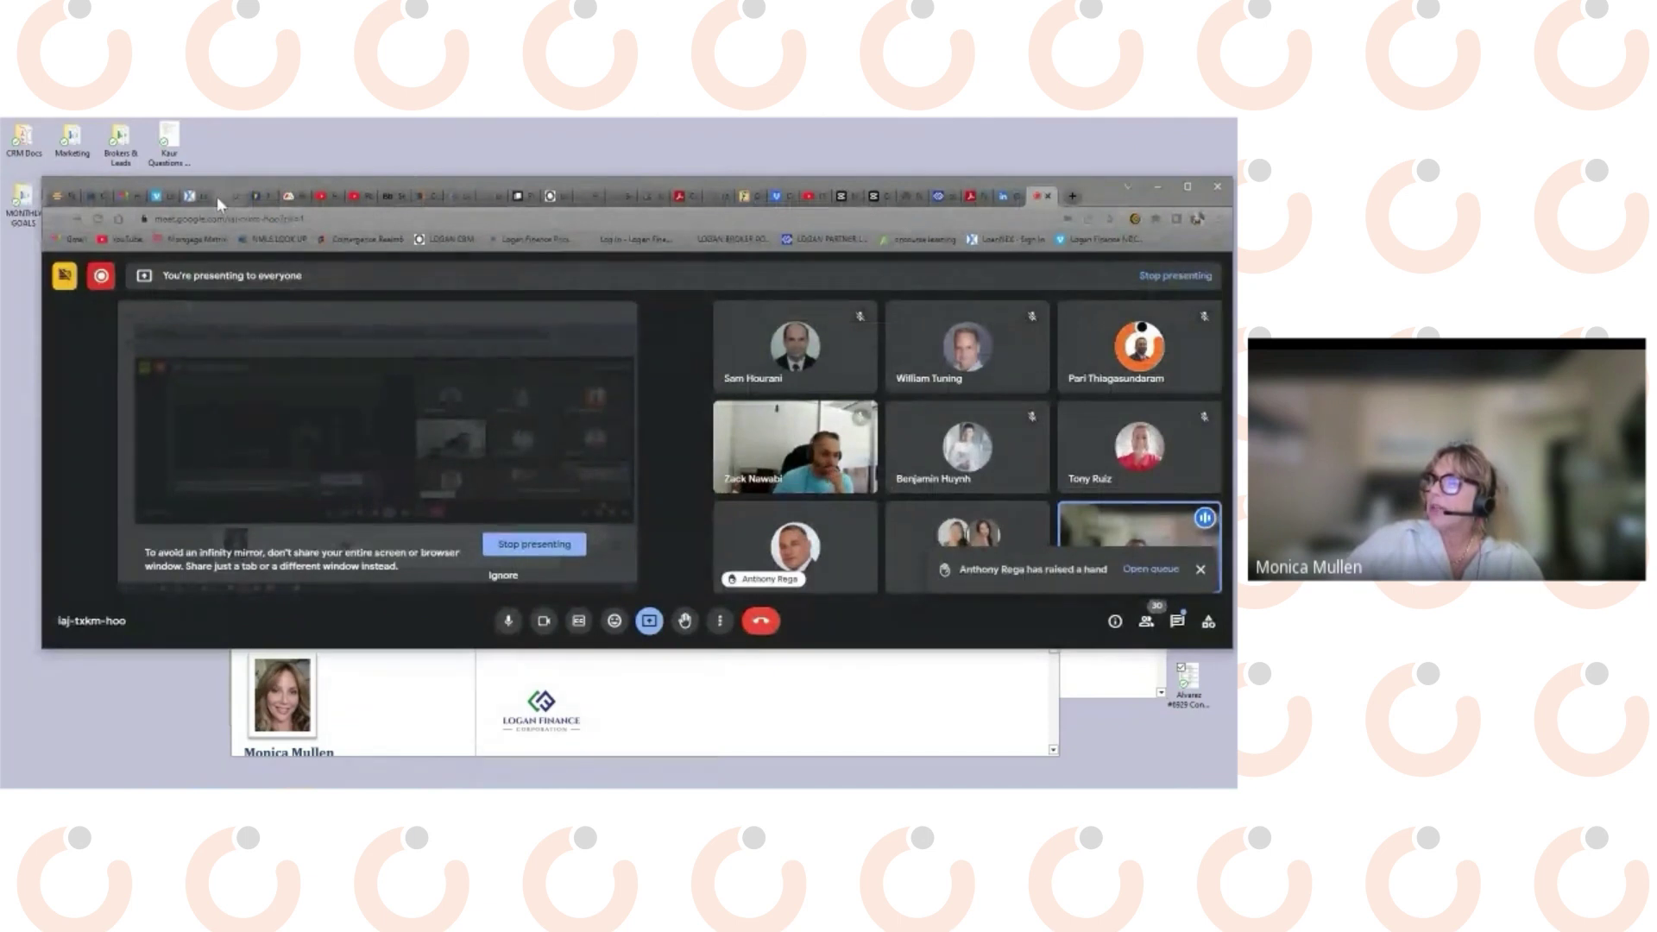
click(229, 195)
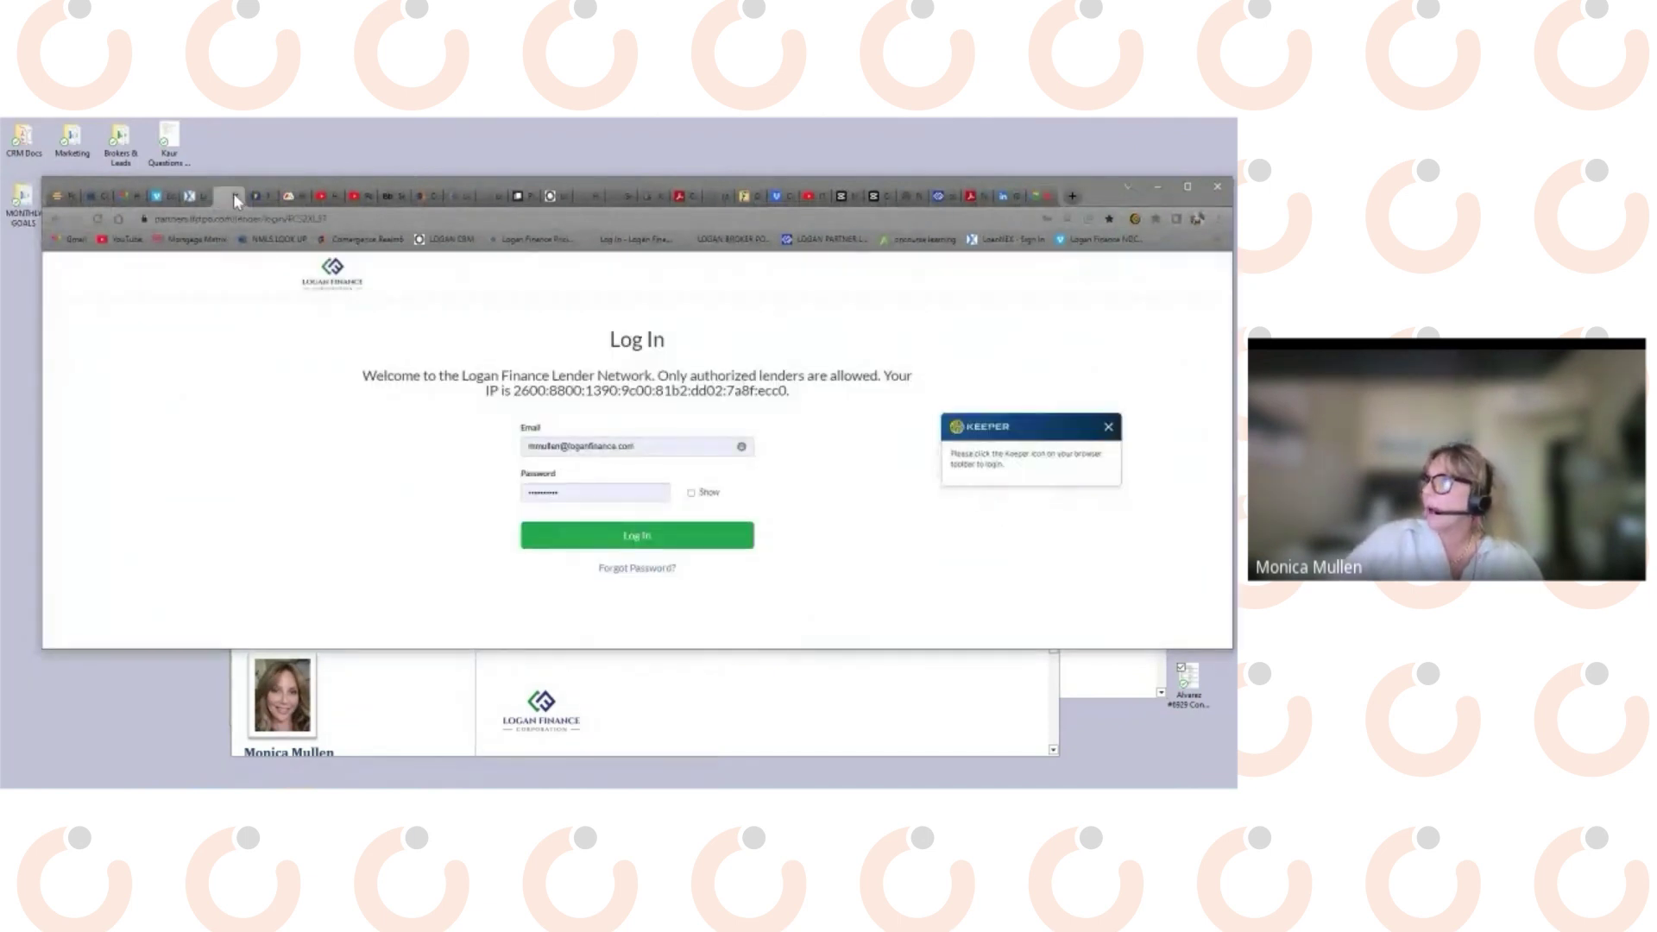
double_click(1074, 175)
Reload the partner portal login page and log in with the saved credentials.
click(566, 481)
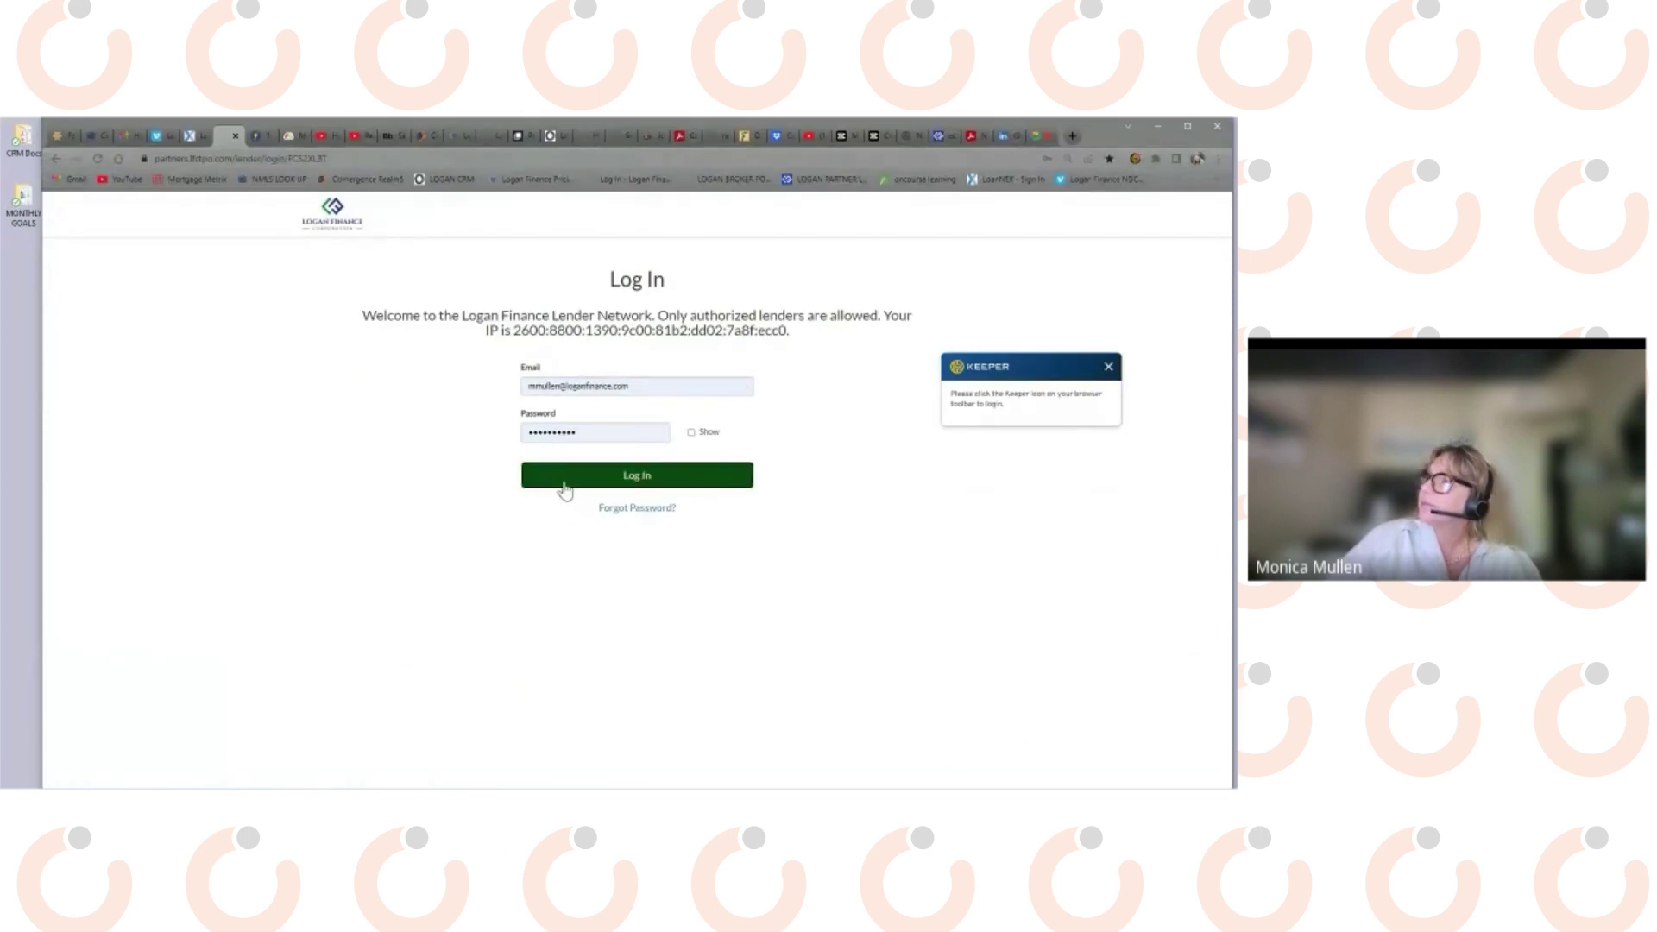
click(99, 160)
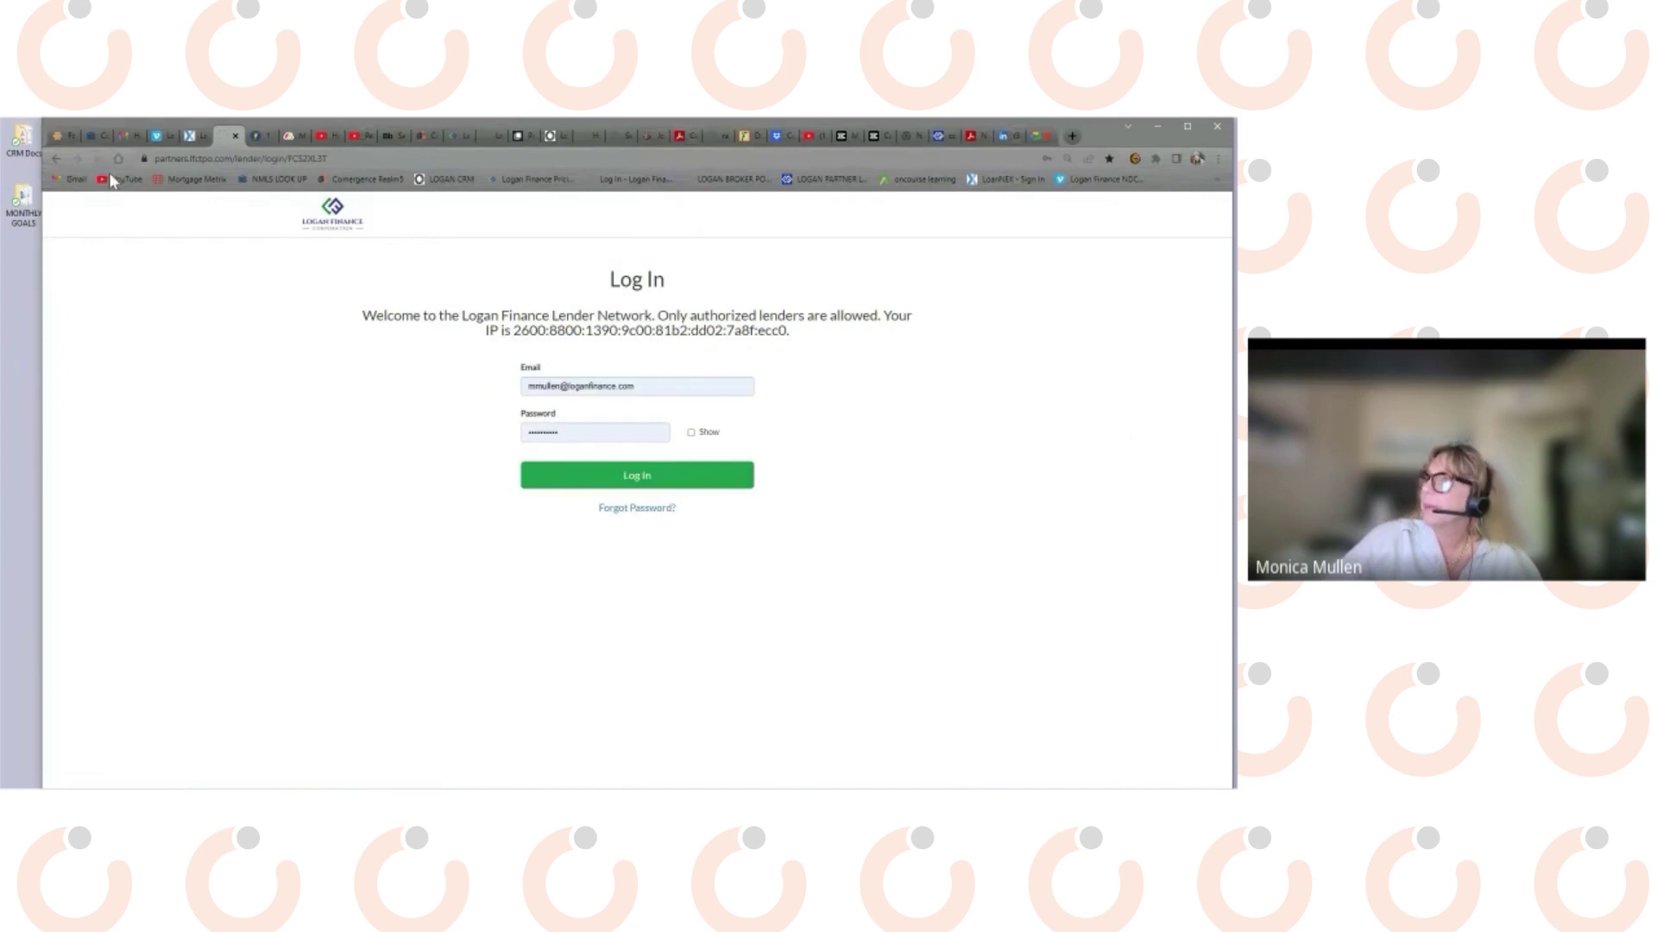
click(552, 471)
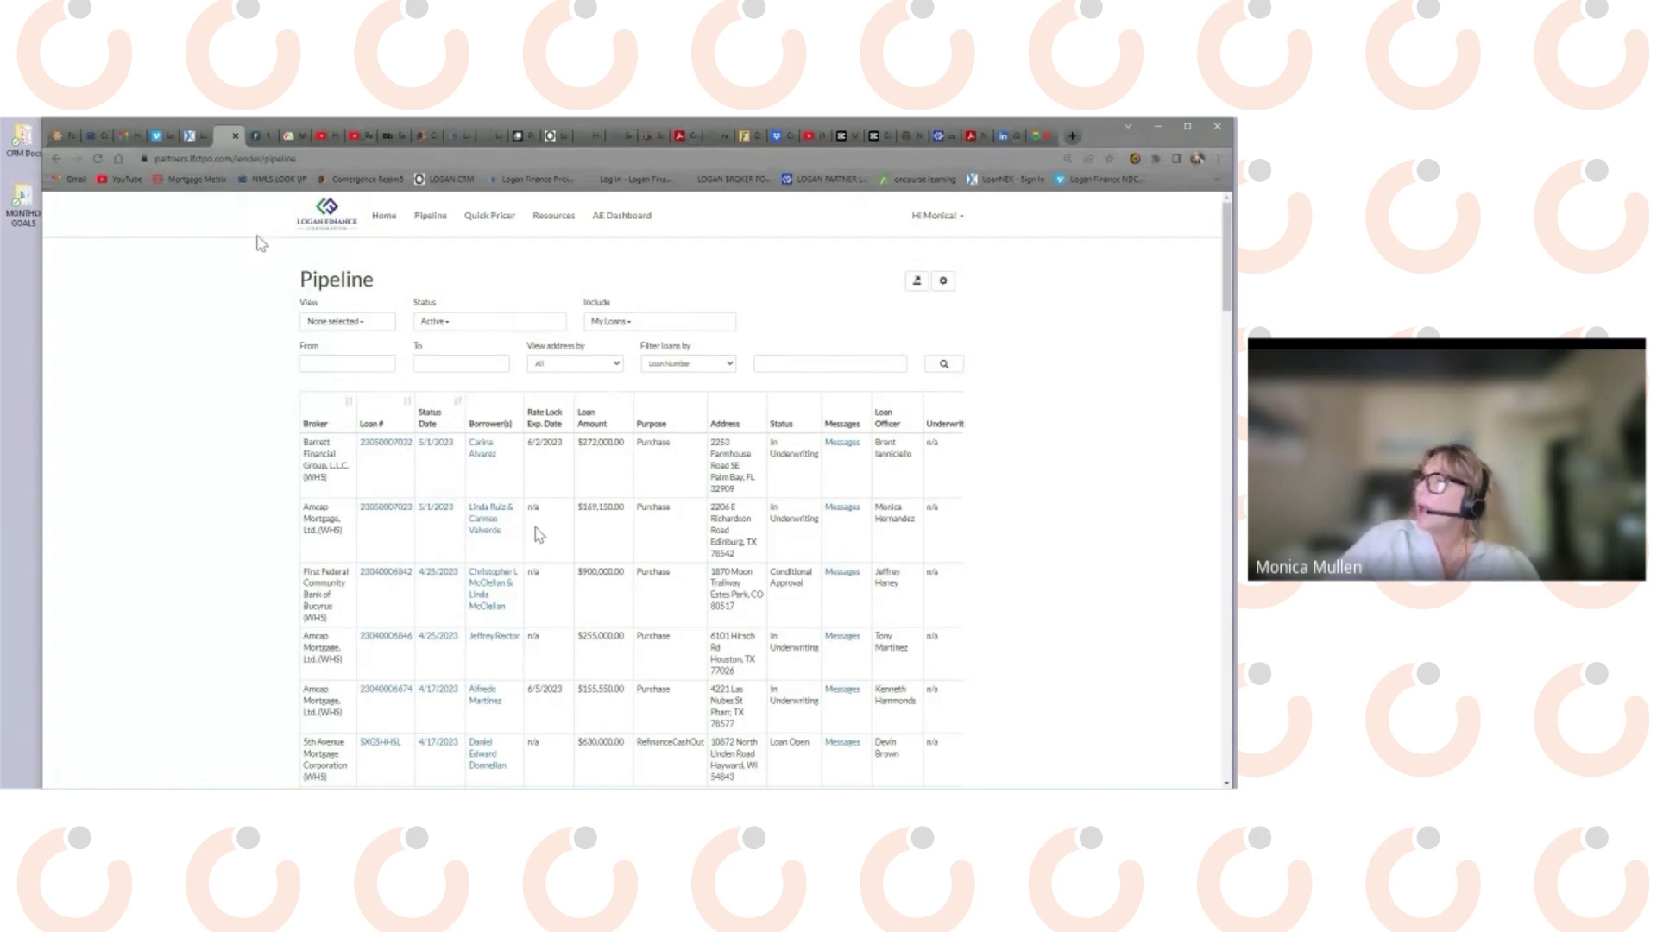
Open the first loan in the pipeline and review the Loan Amount Details and Important Dates in its summary.
click(371, 444)
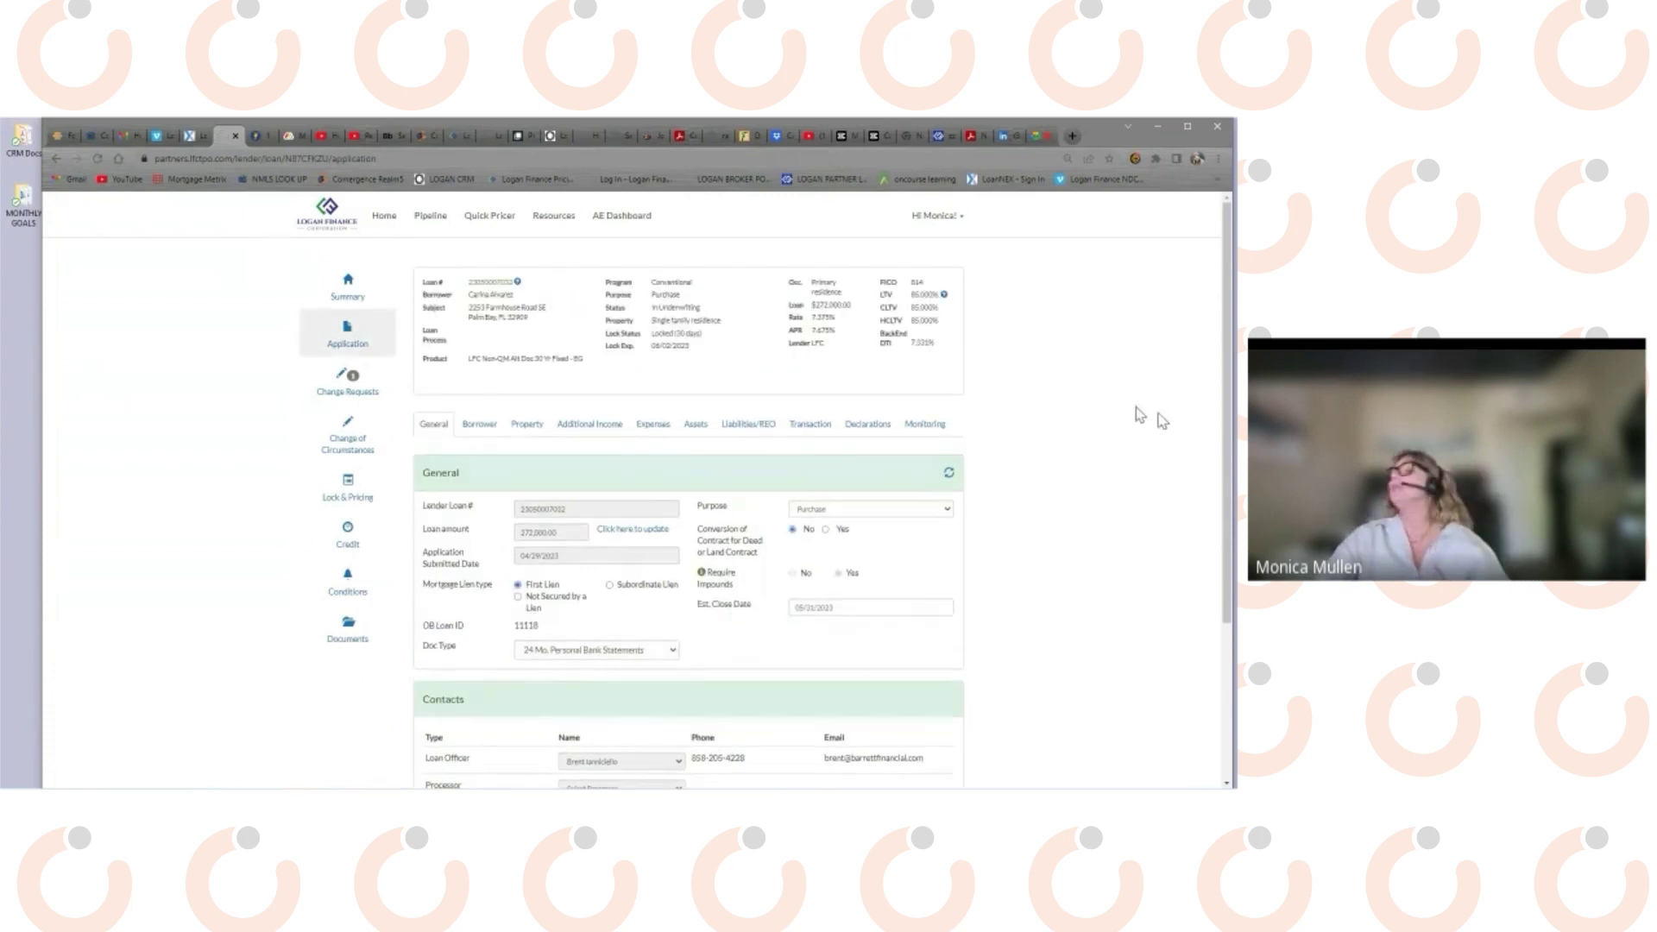
click(348, 302)
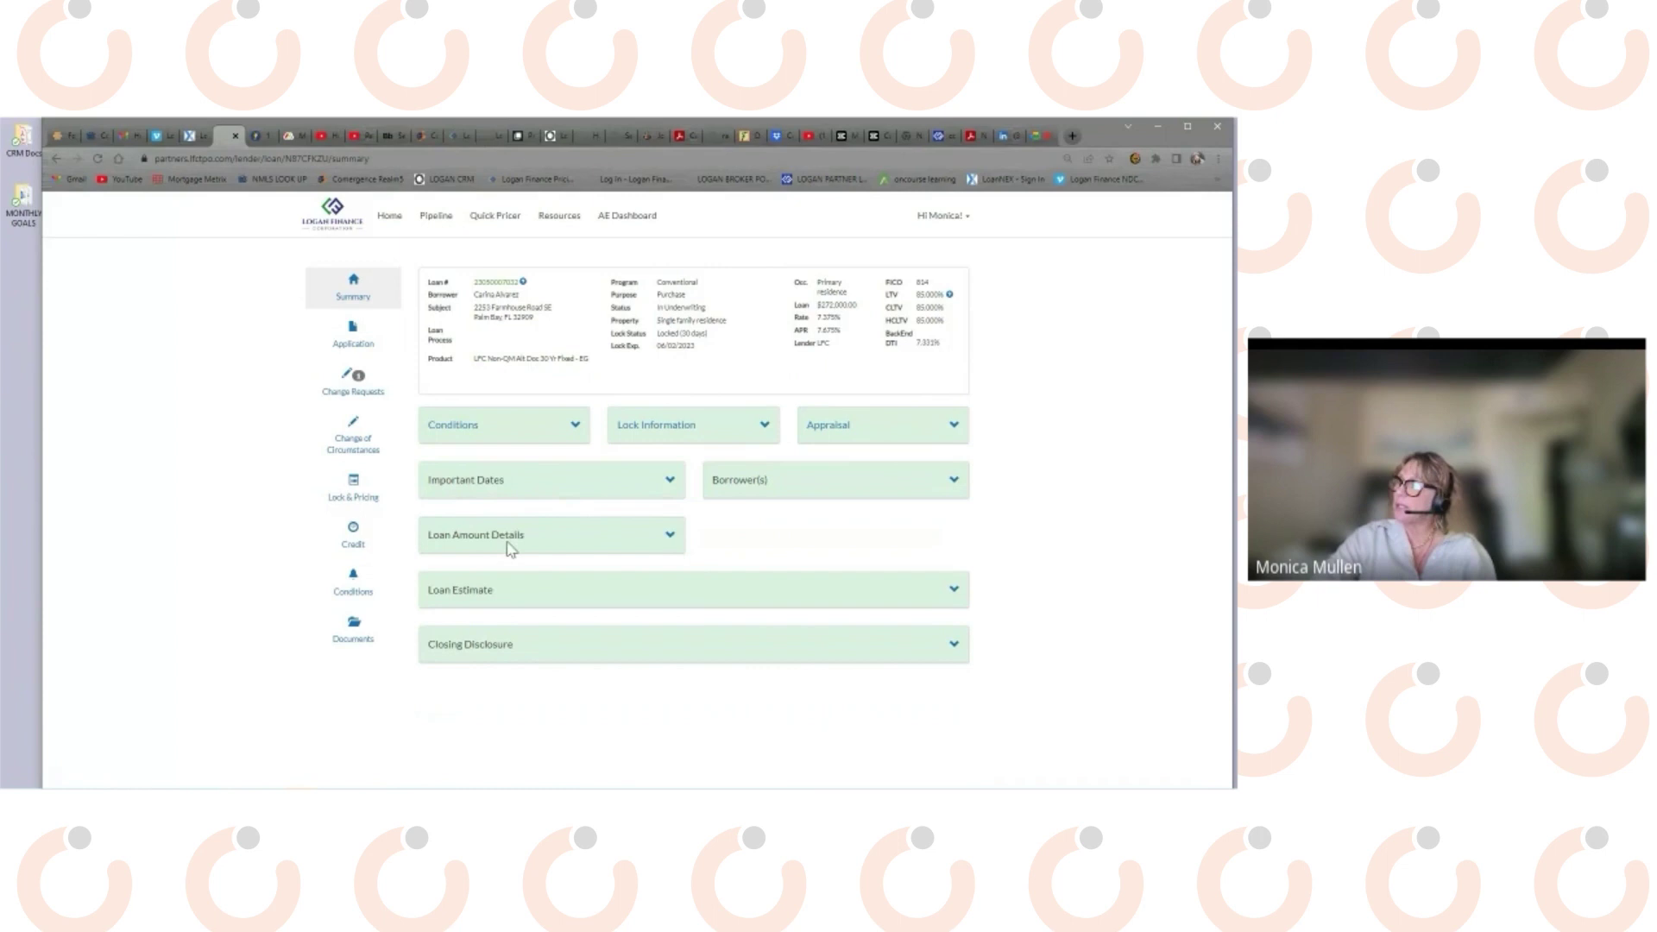
click(669, 535)
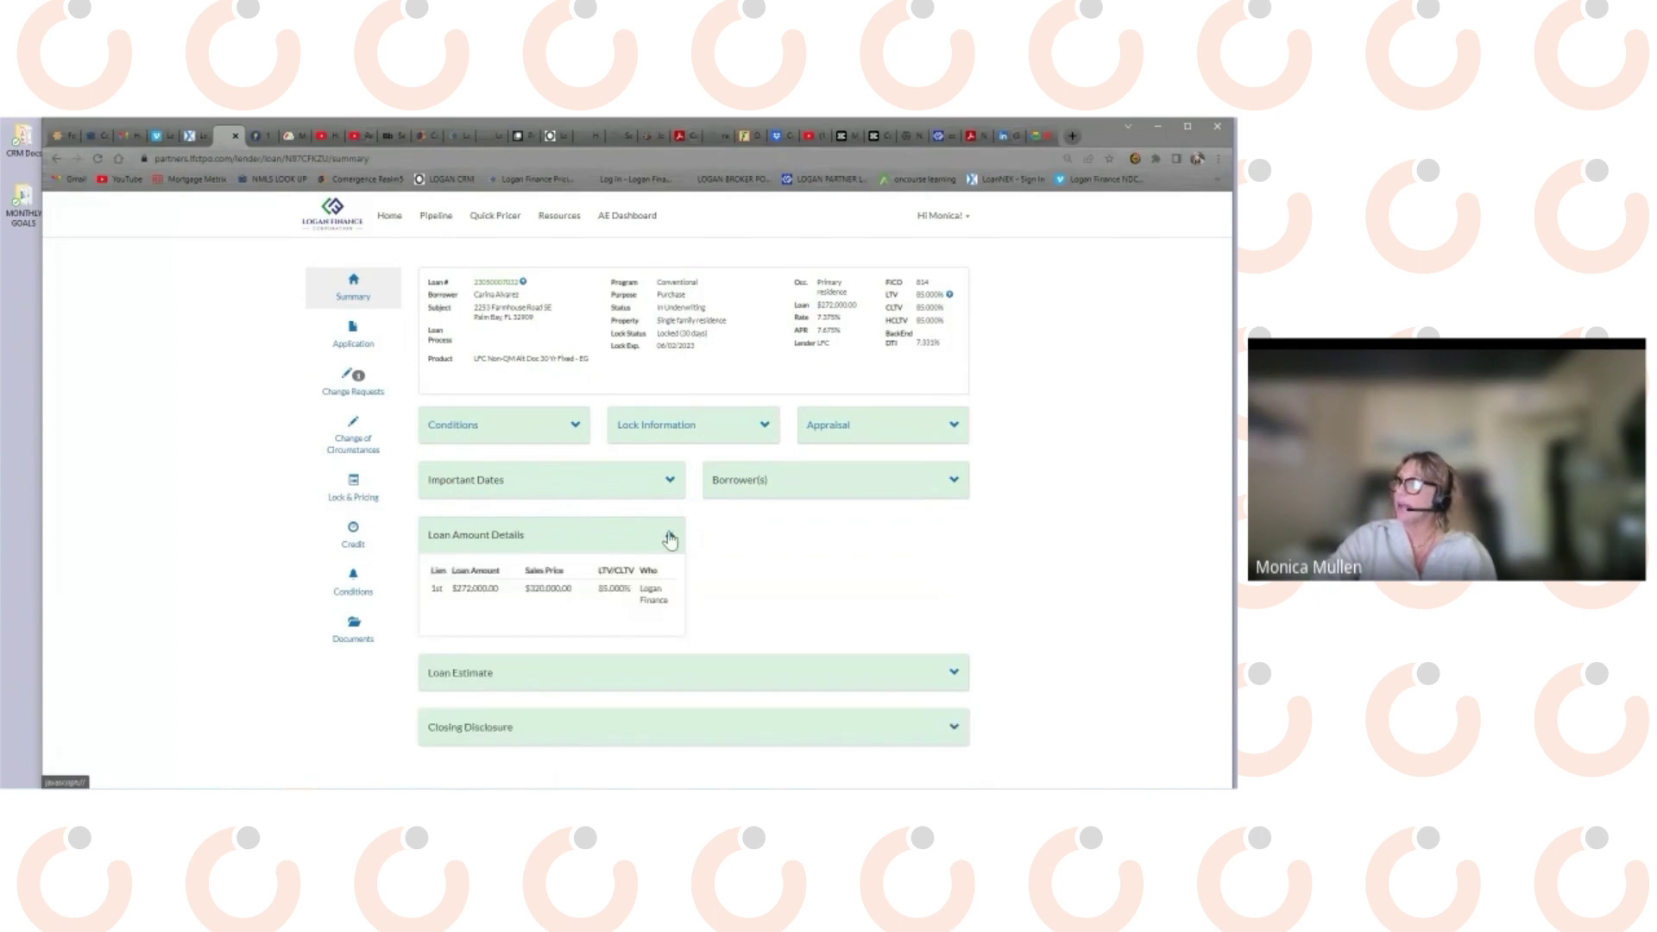
click(670, 482)
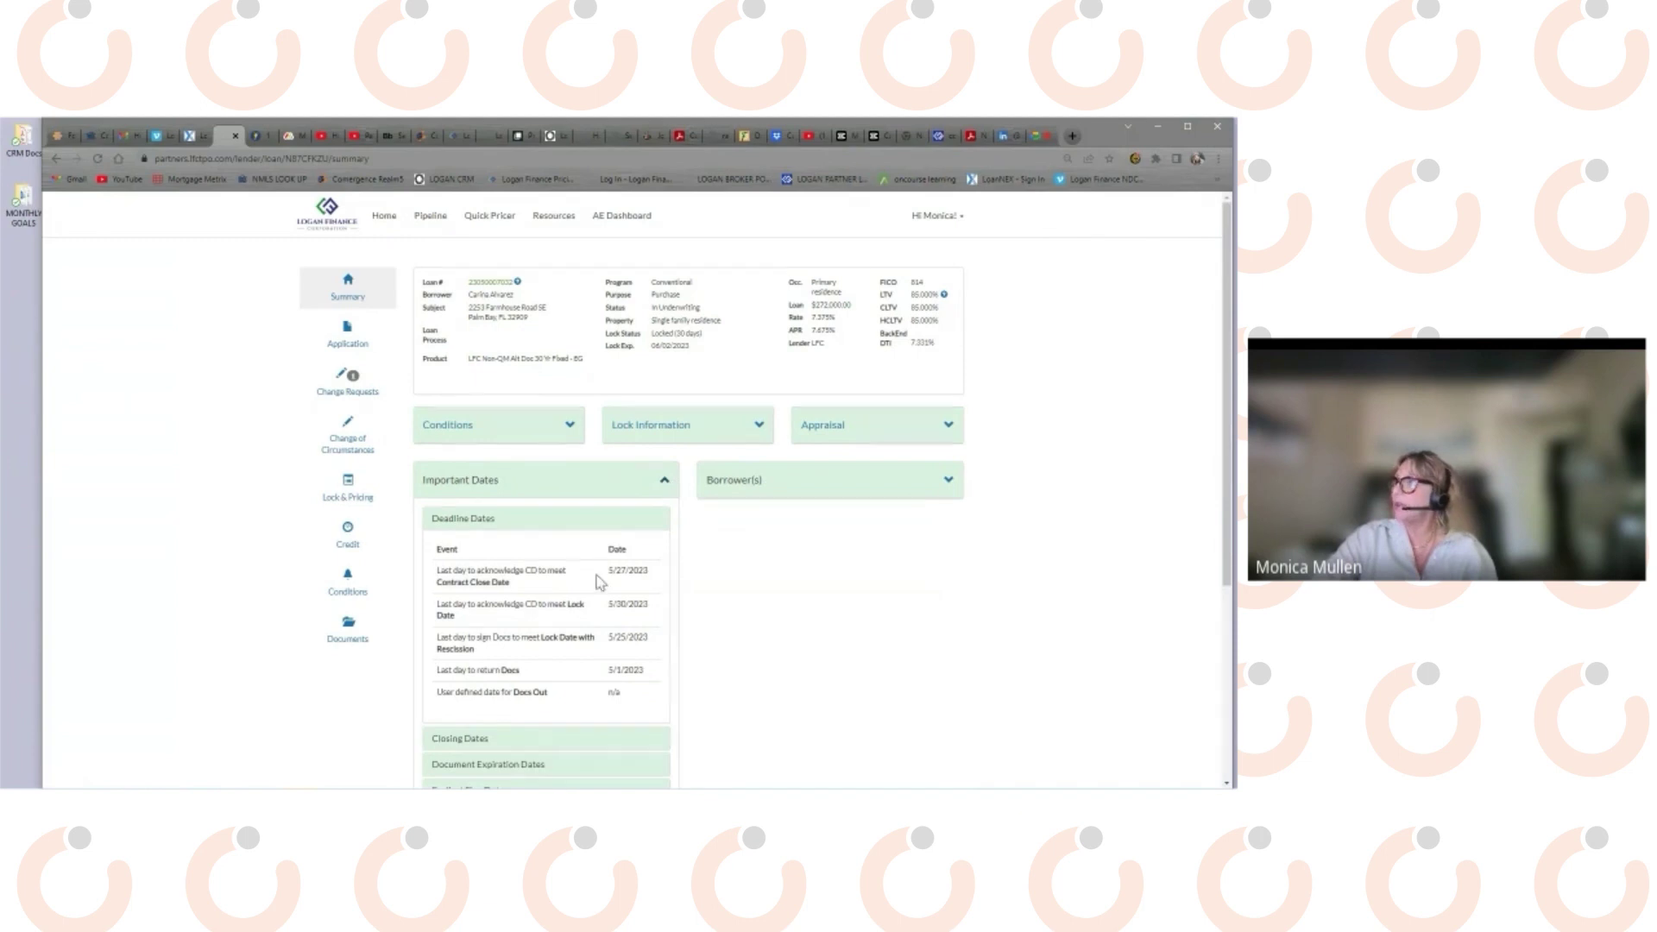
Open the loan's application and look through its general information and contacts.
click(349, 341)
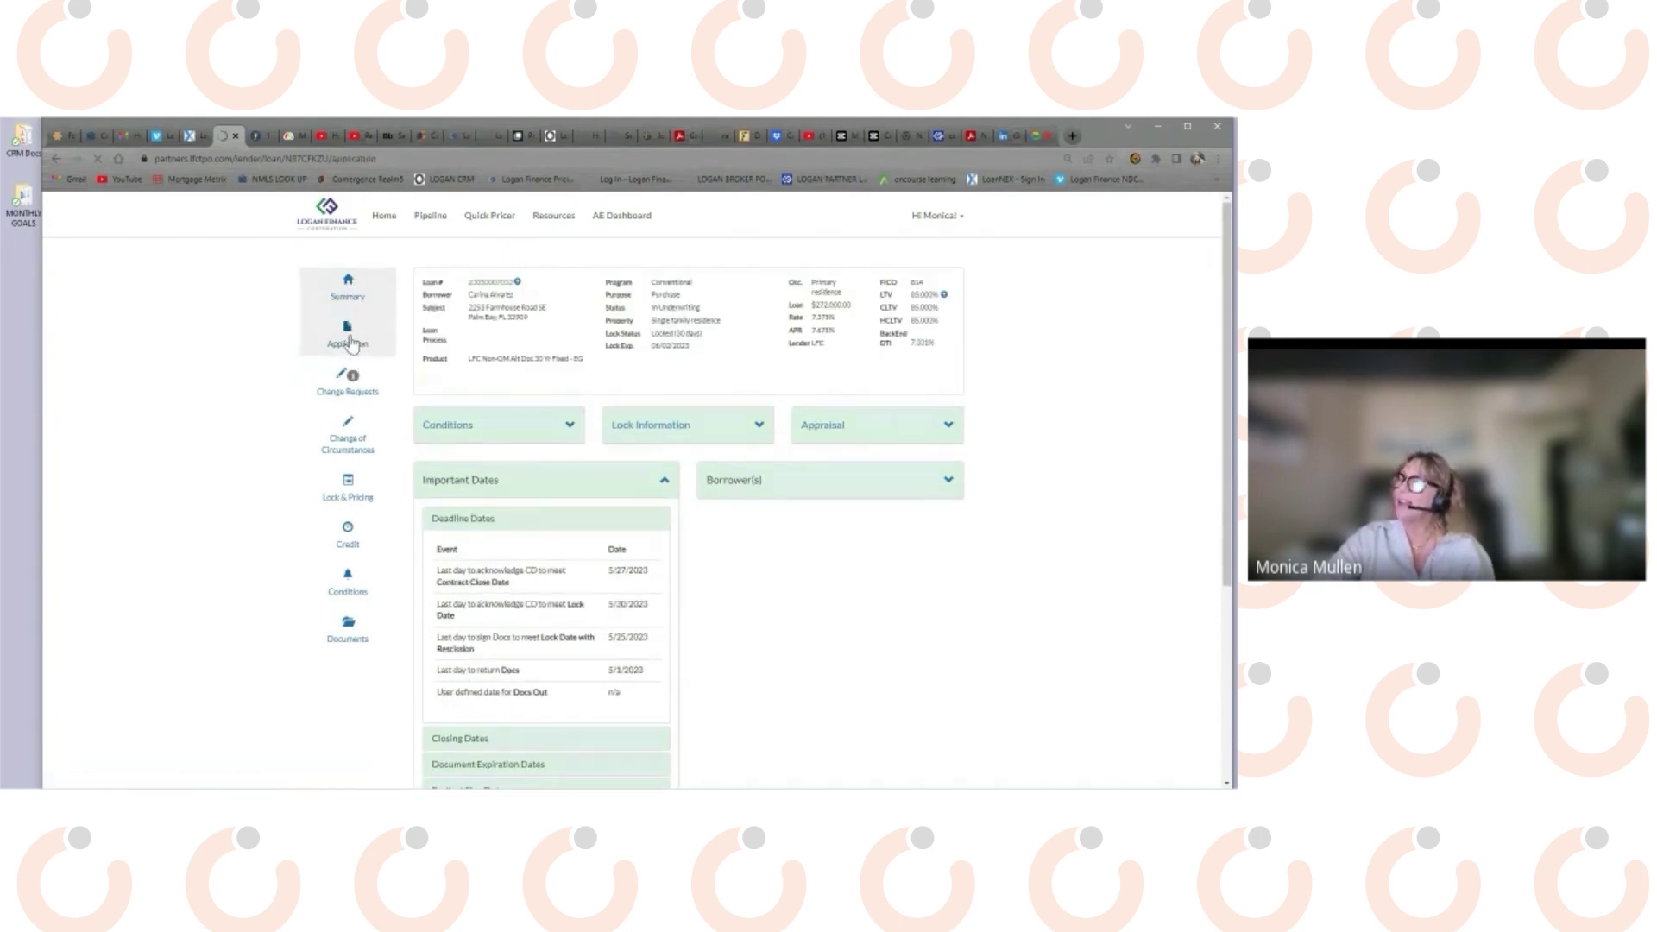
click(348, 337)
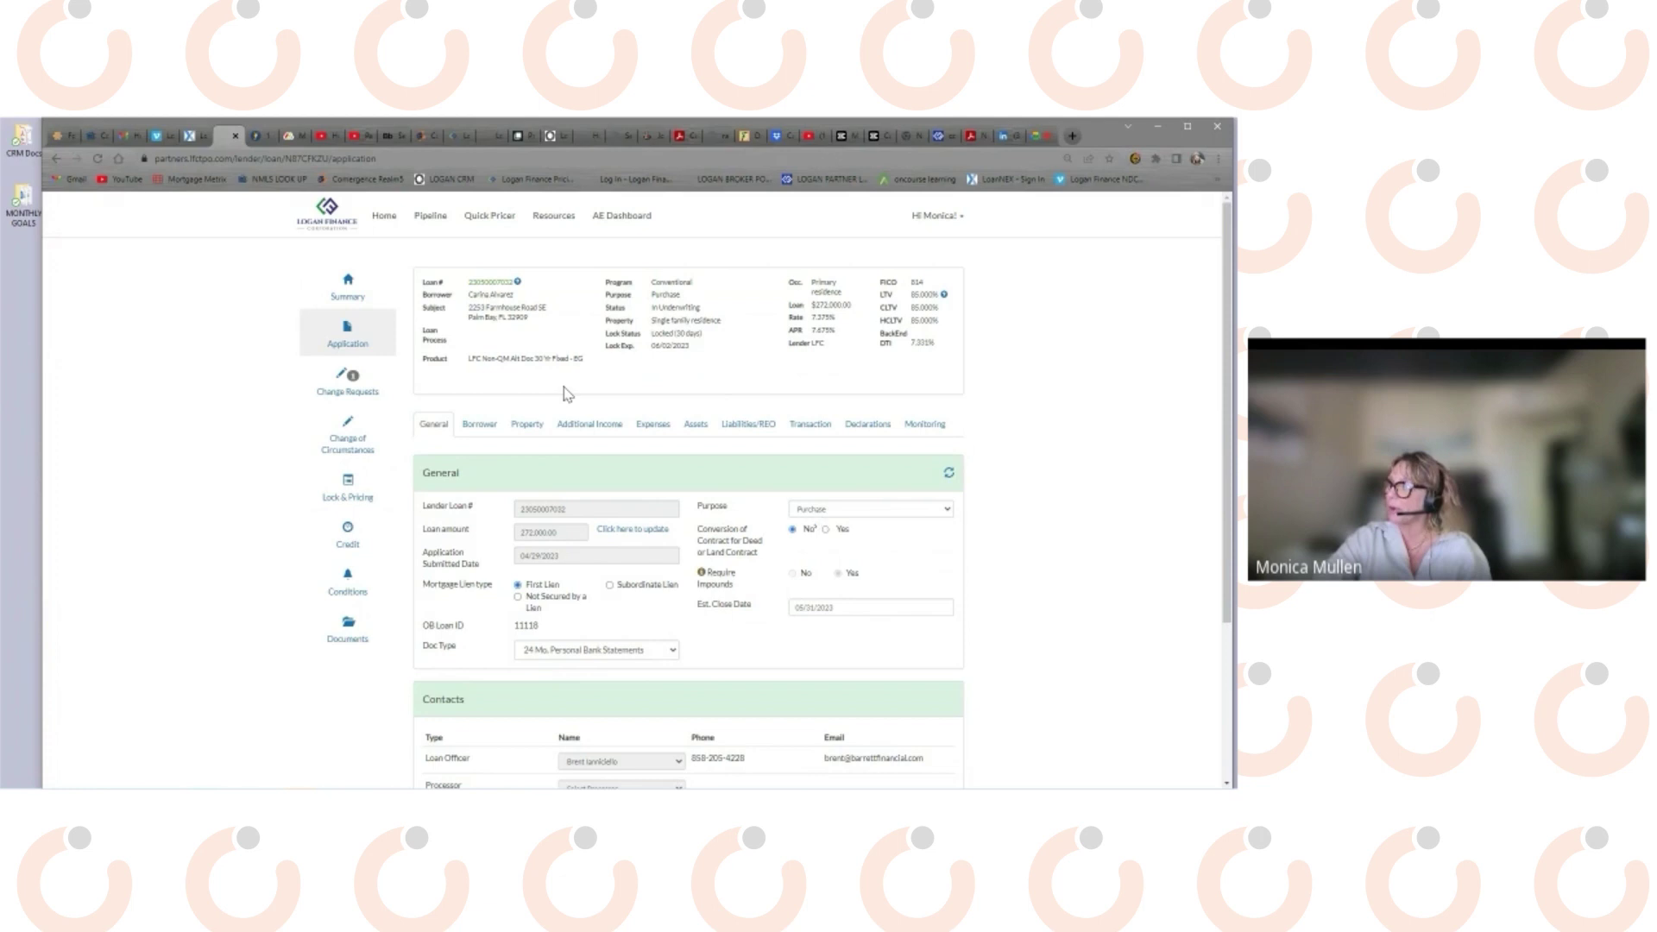
scroll(1119, 417, down, 2)
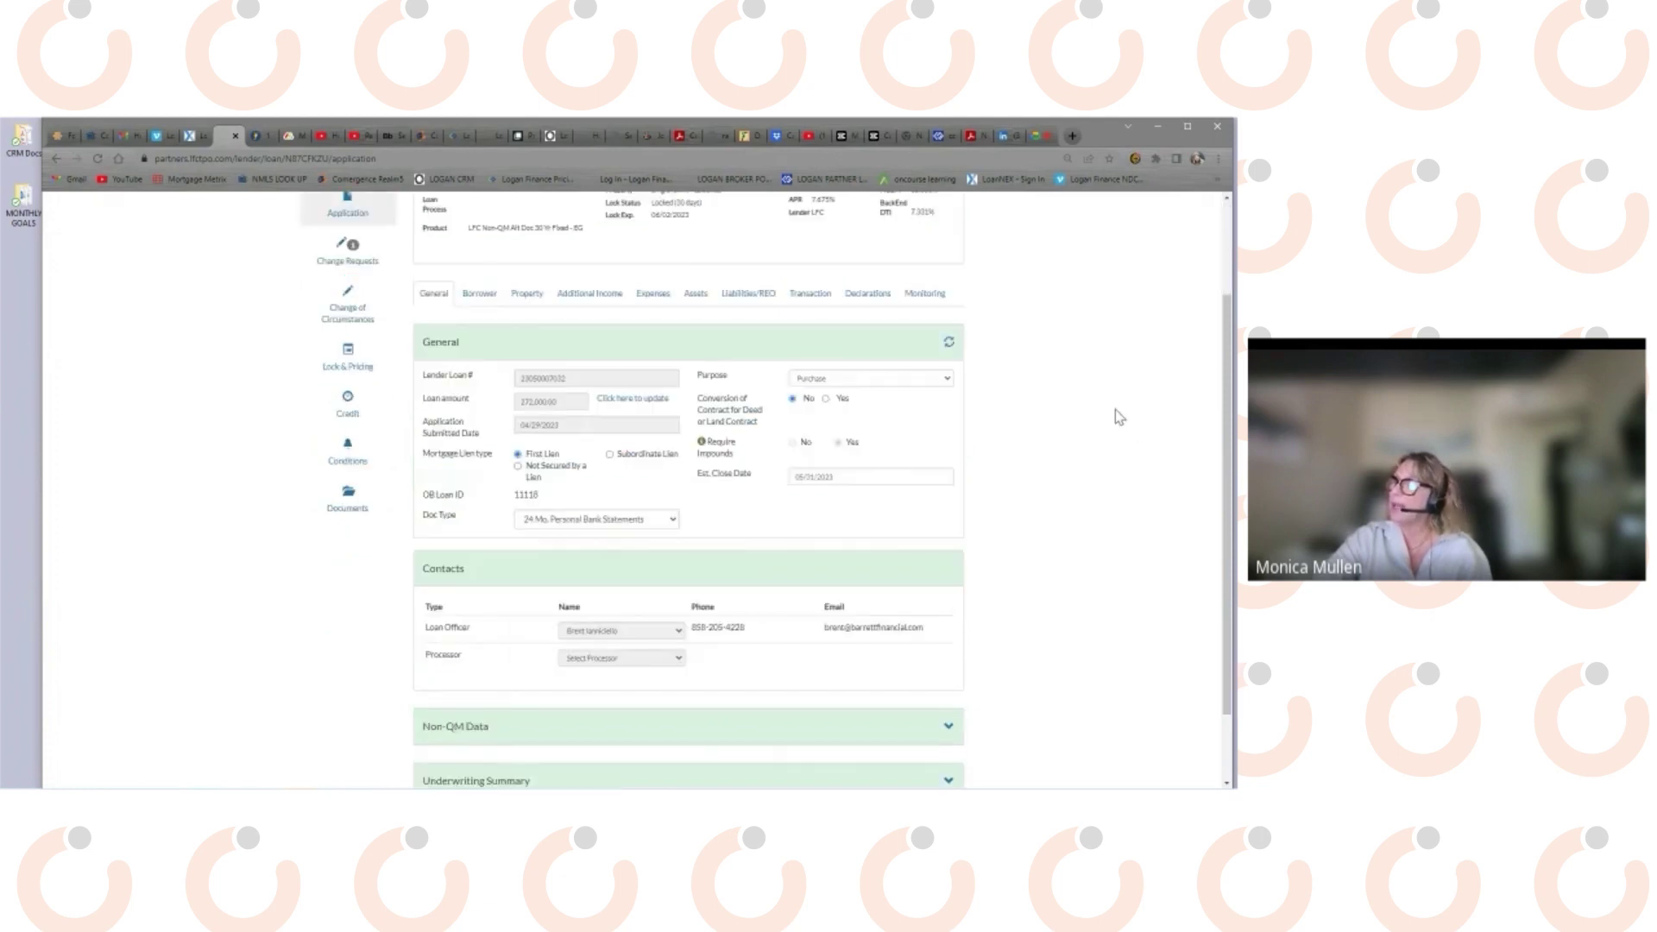
scroll(570, 674, down, 1)
scroll(542, 524, up, 3)
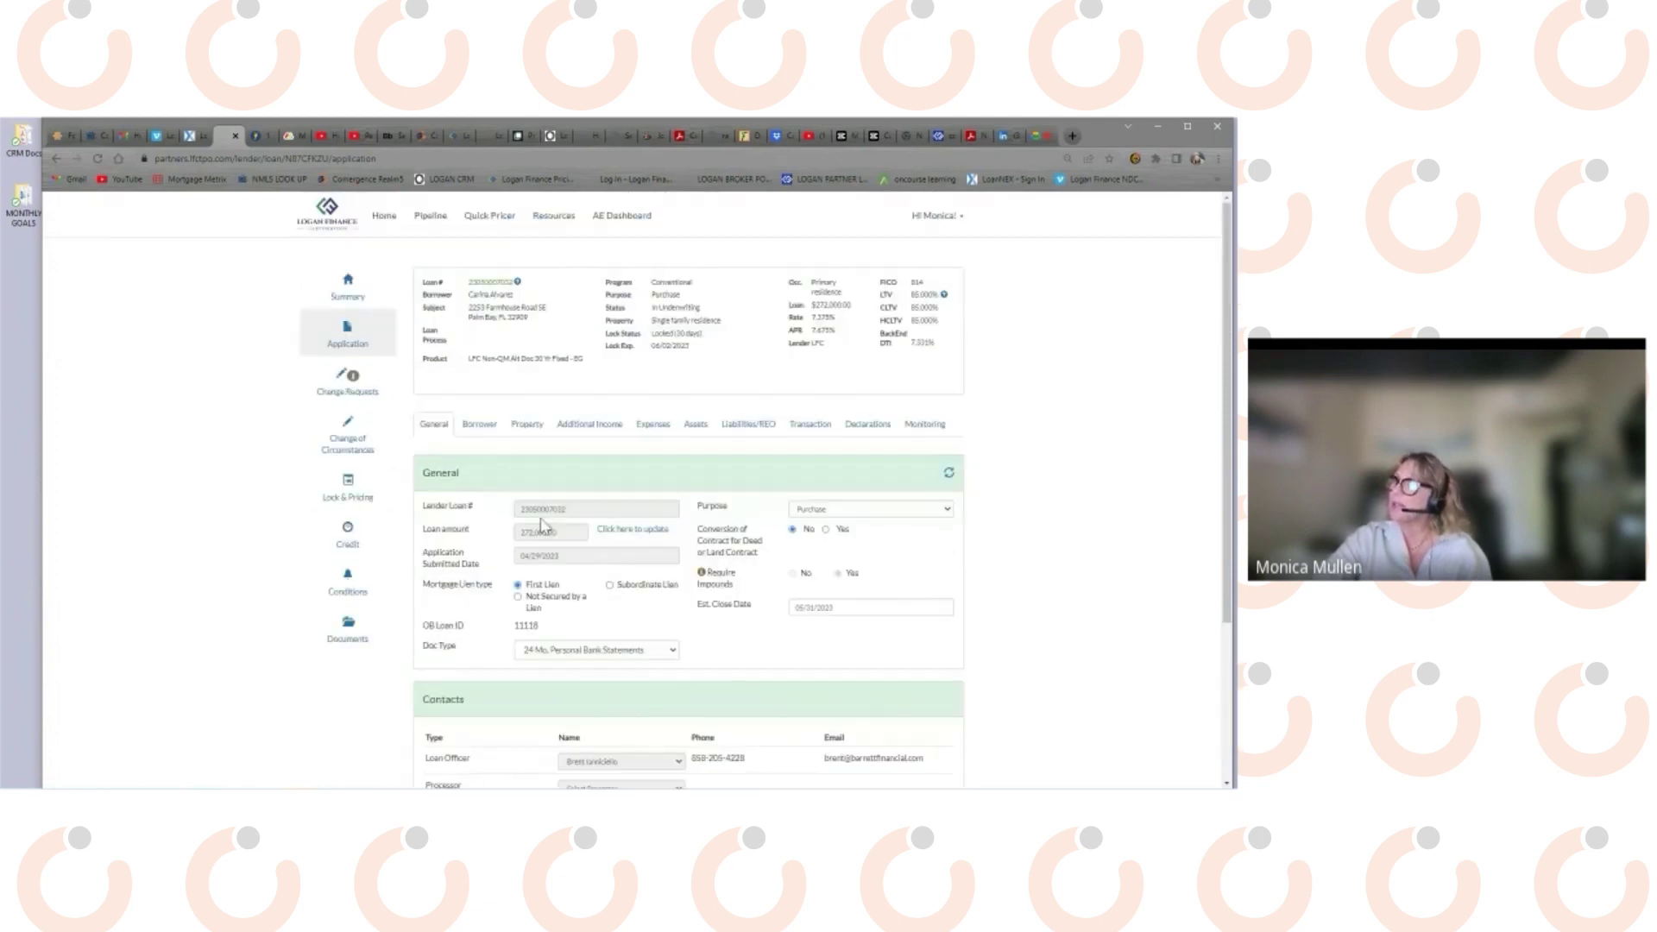
Review the application's borrower information from the general details through the employment history.
click(479, 424)
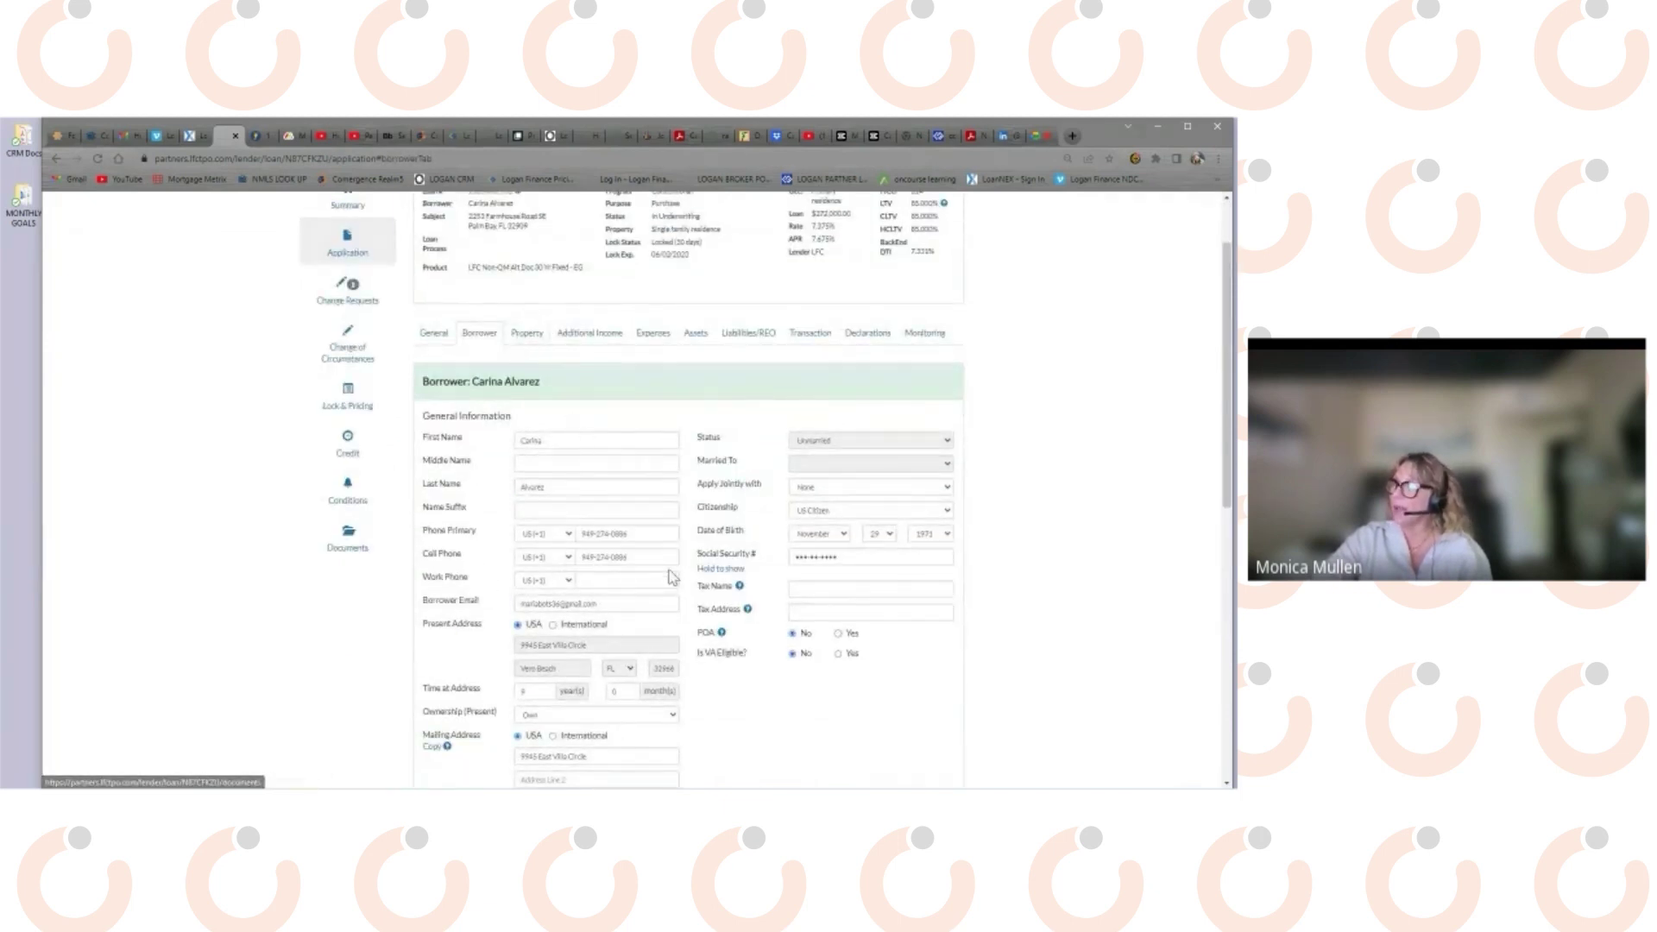
scroll(667, 574, down, 9)
scroll(671, 574, down, 1)
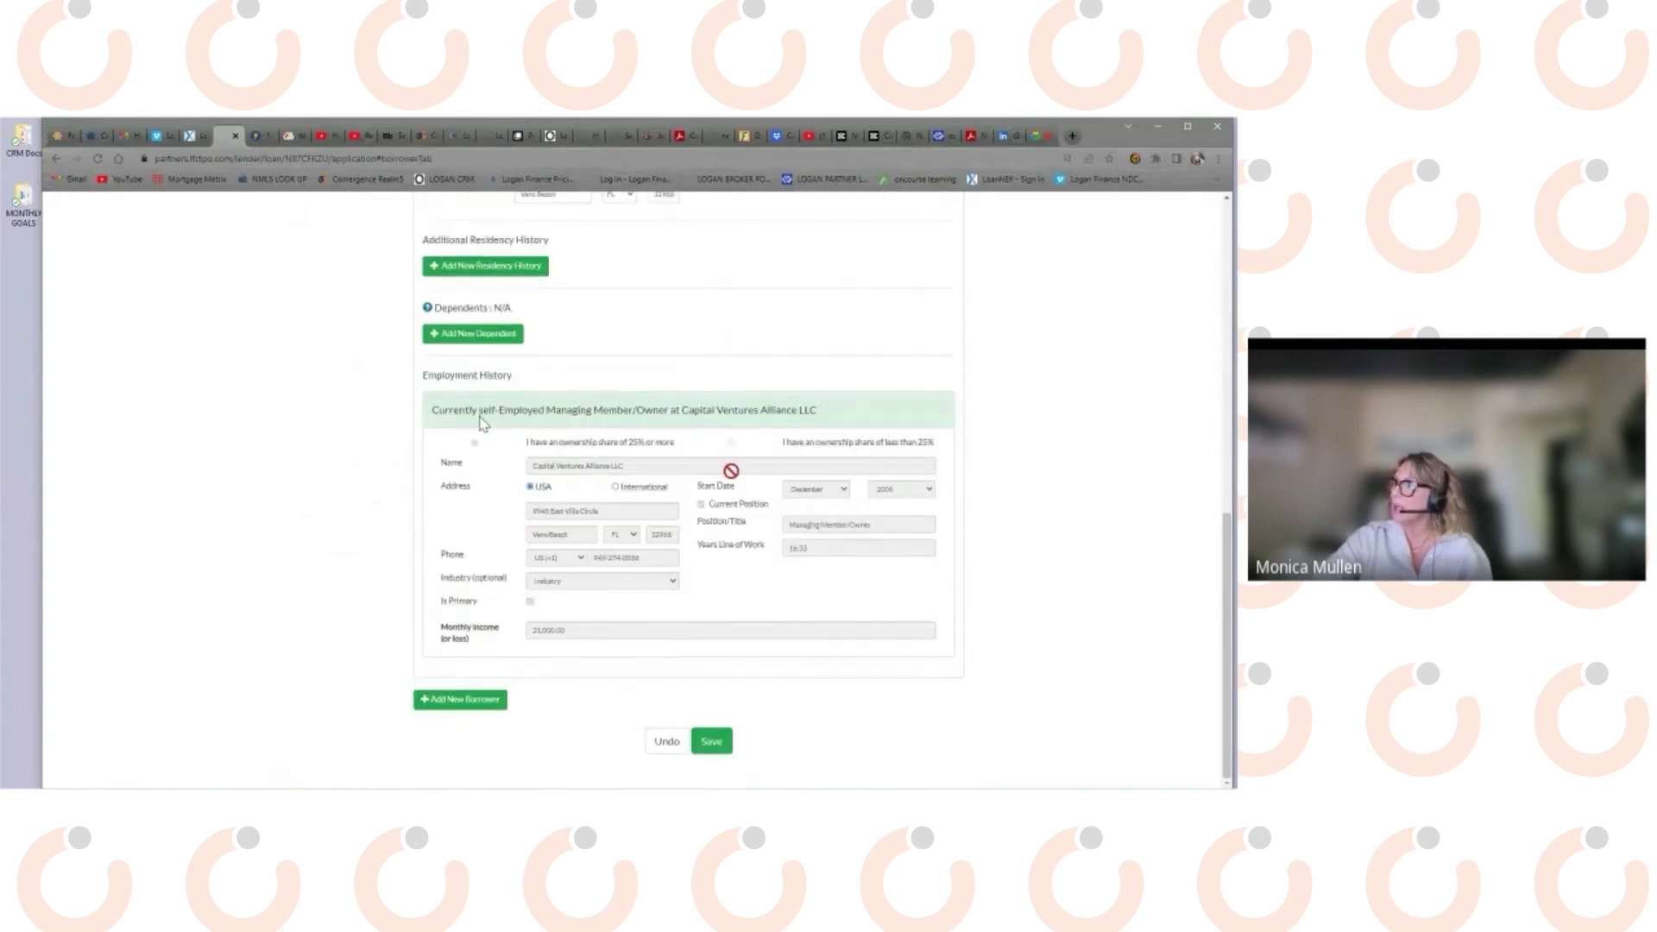
scroll(1010, 425, up, 10)
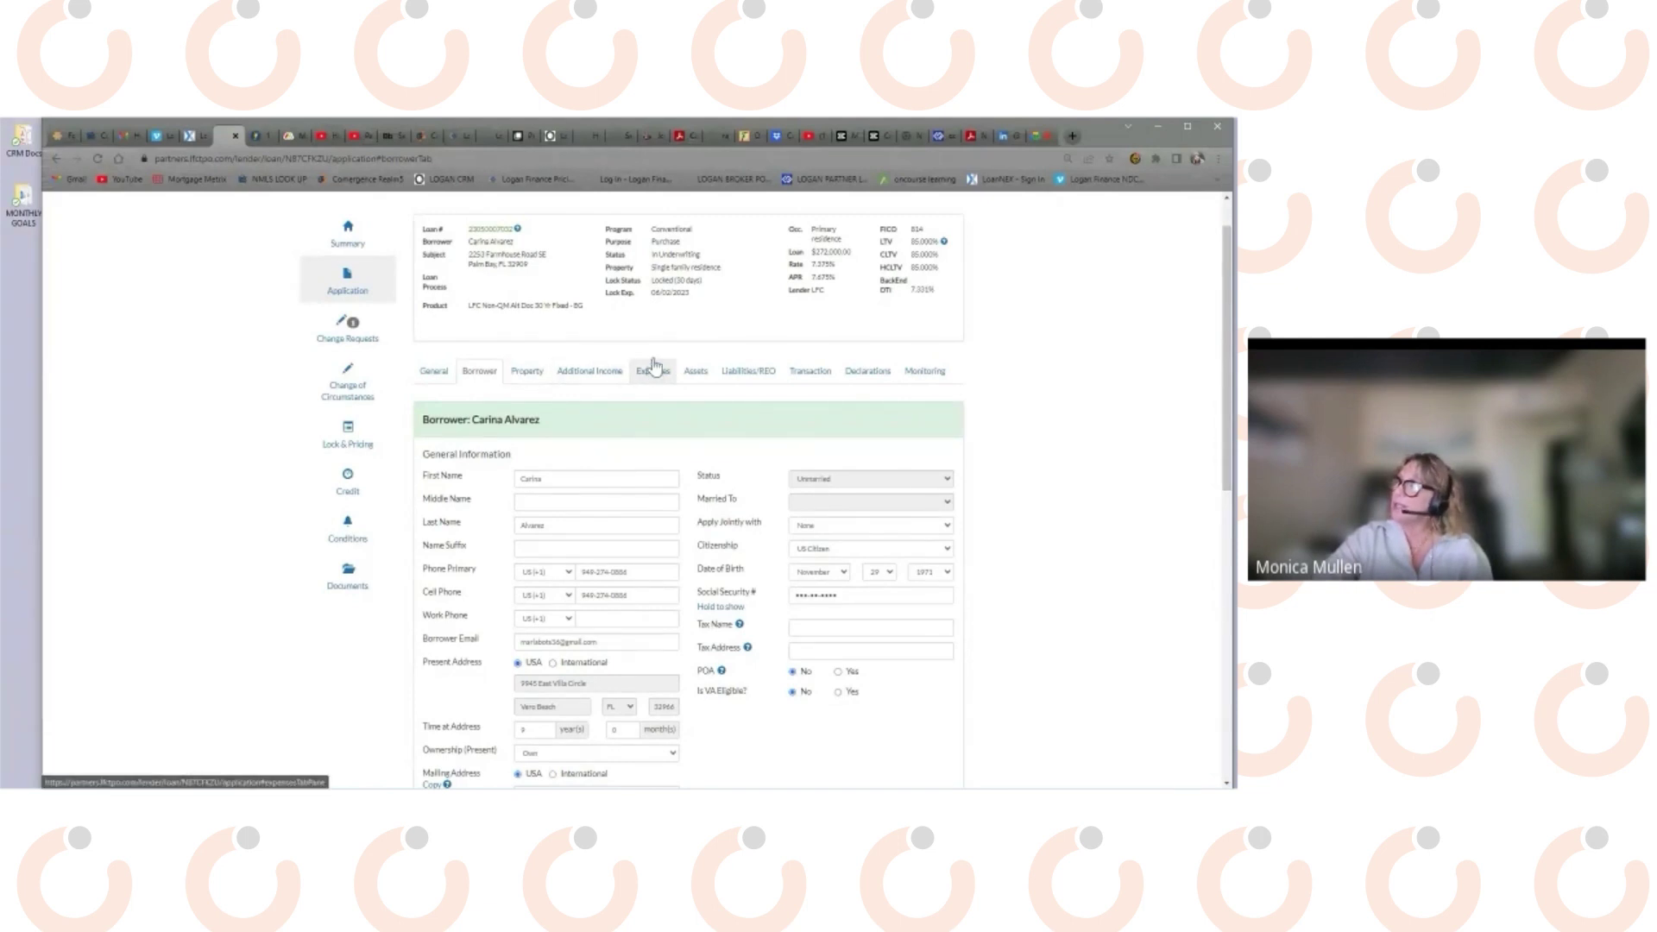
scroll(358, 440, up, 1)
Review the loan's Lock & Pricing page, submission documents and open conditions, and return to the Google Meet call.
click(358, 440)
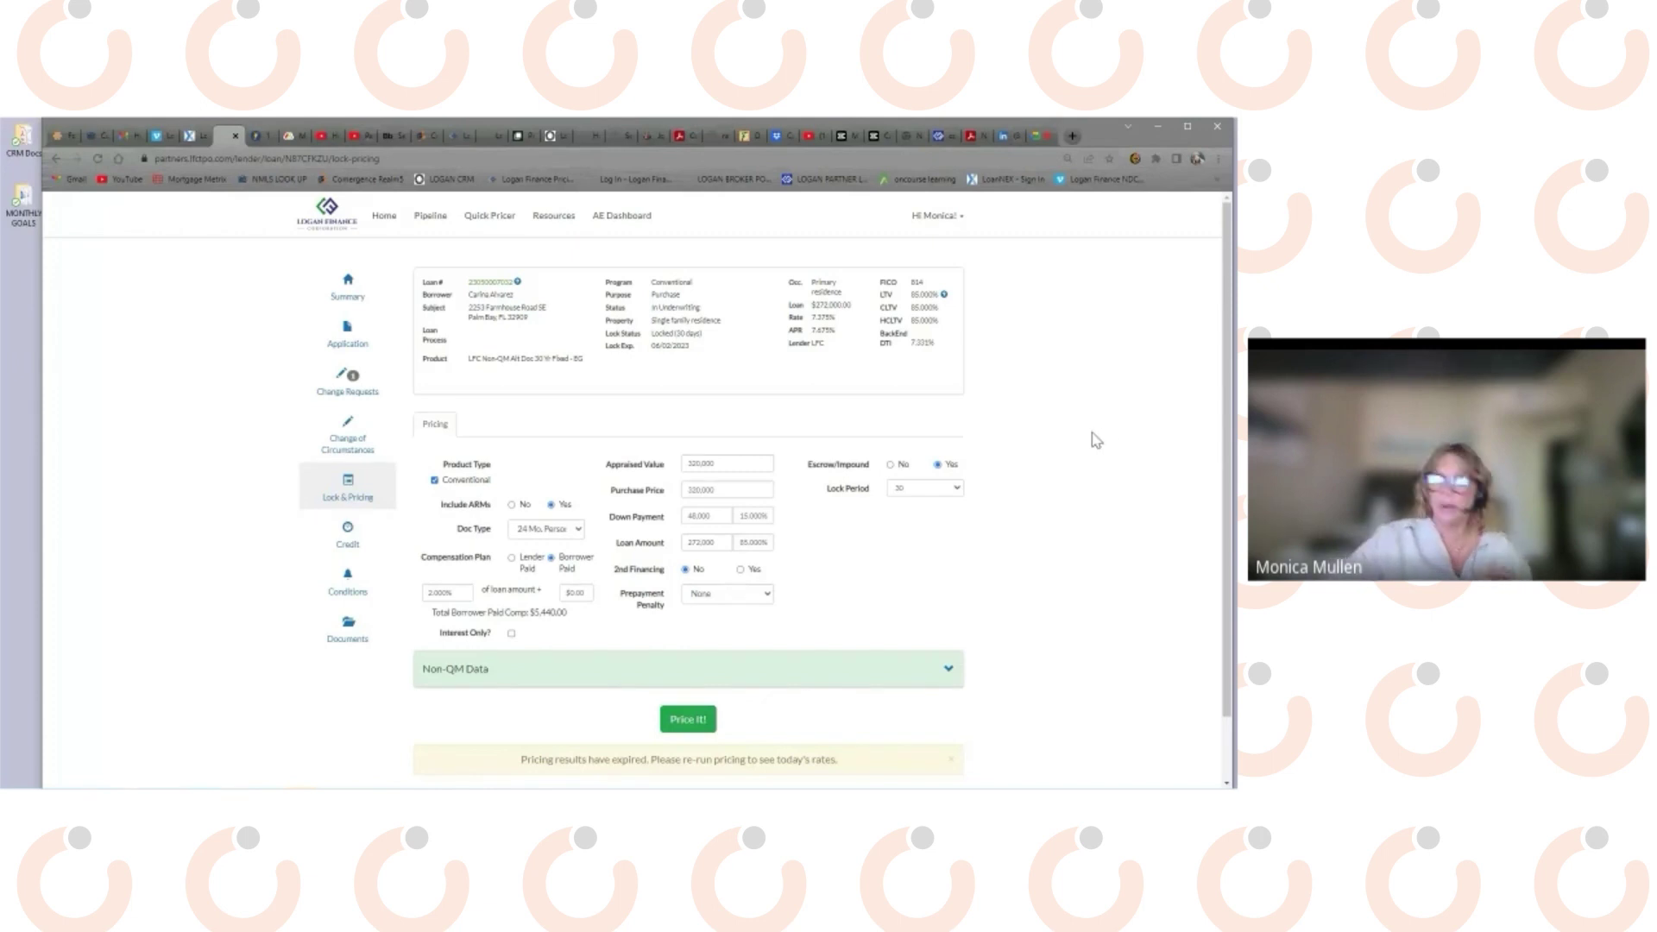
click(345, 631)
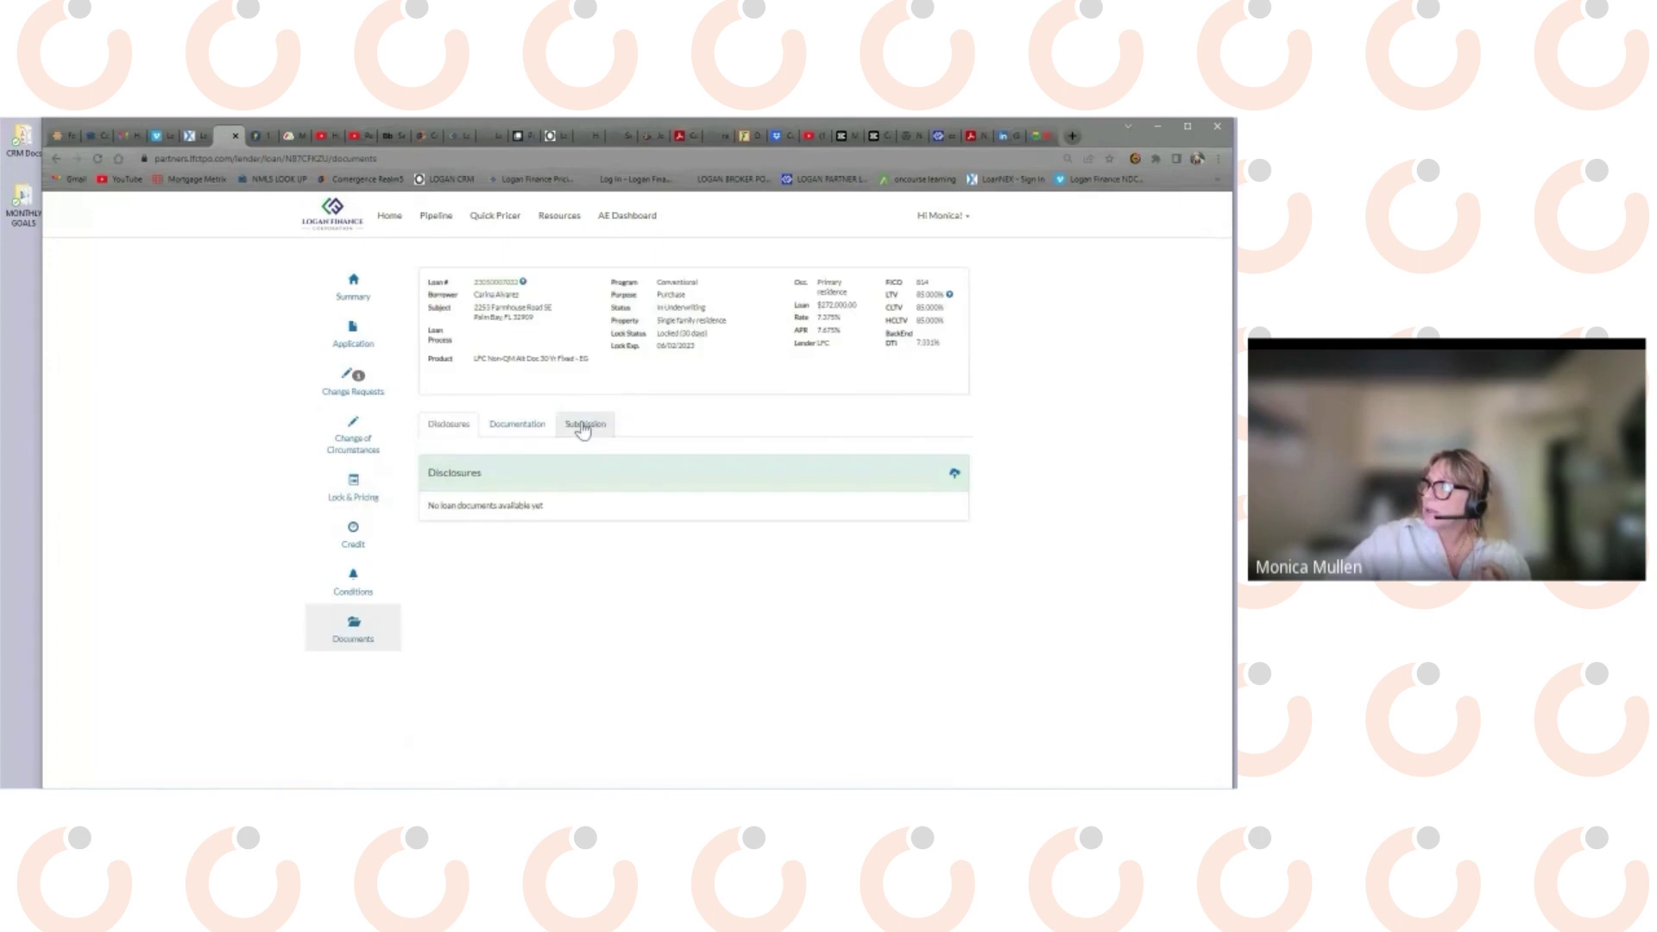
click(583, 426)
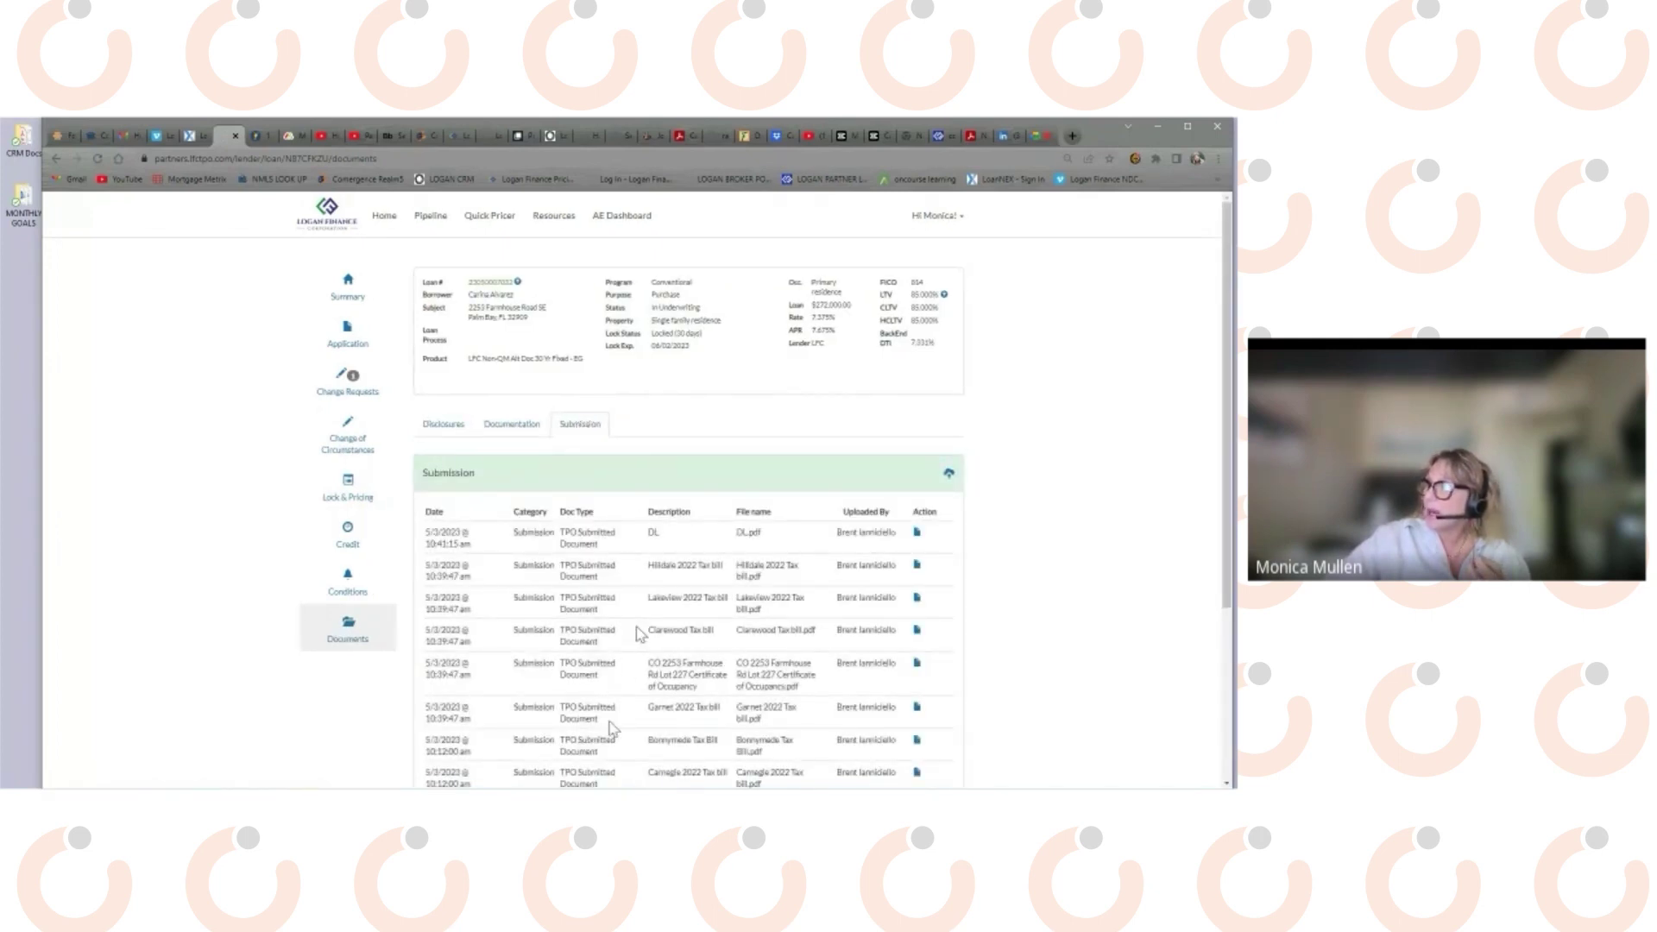
click(359, 591)
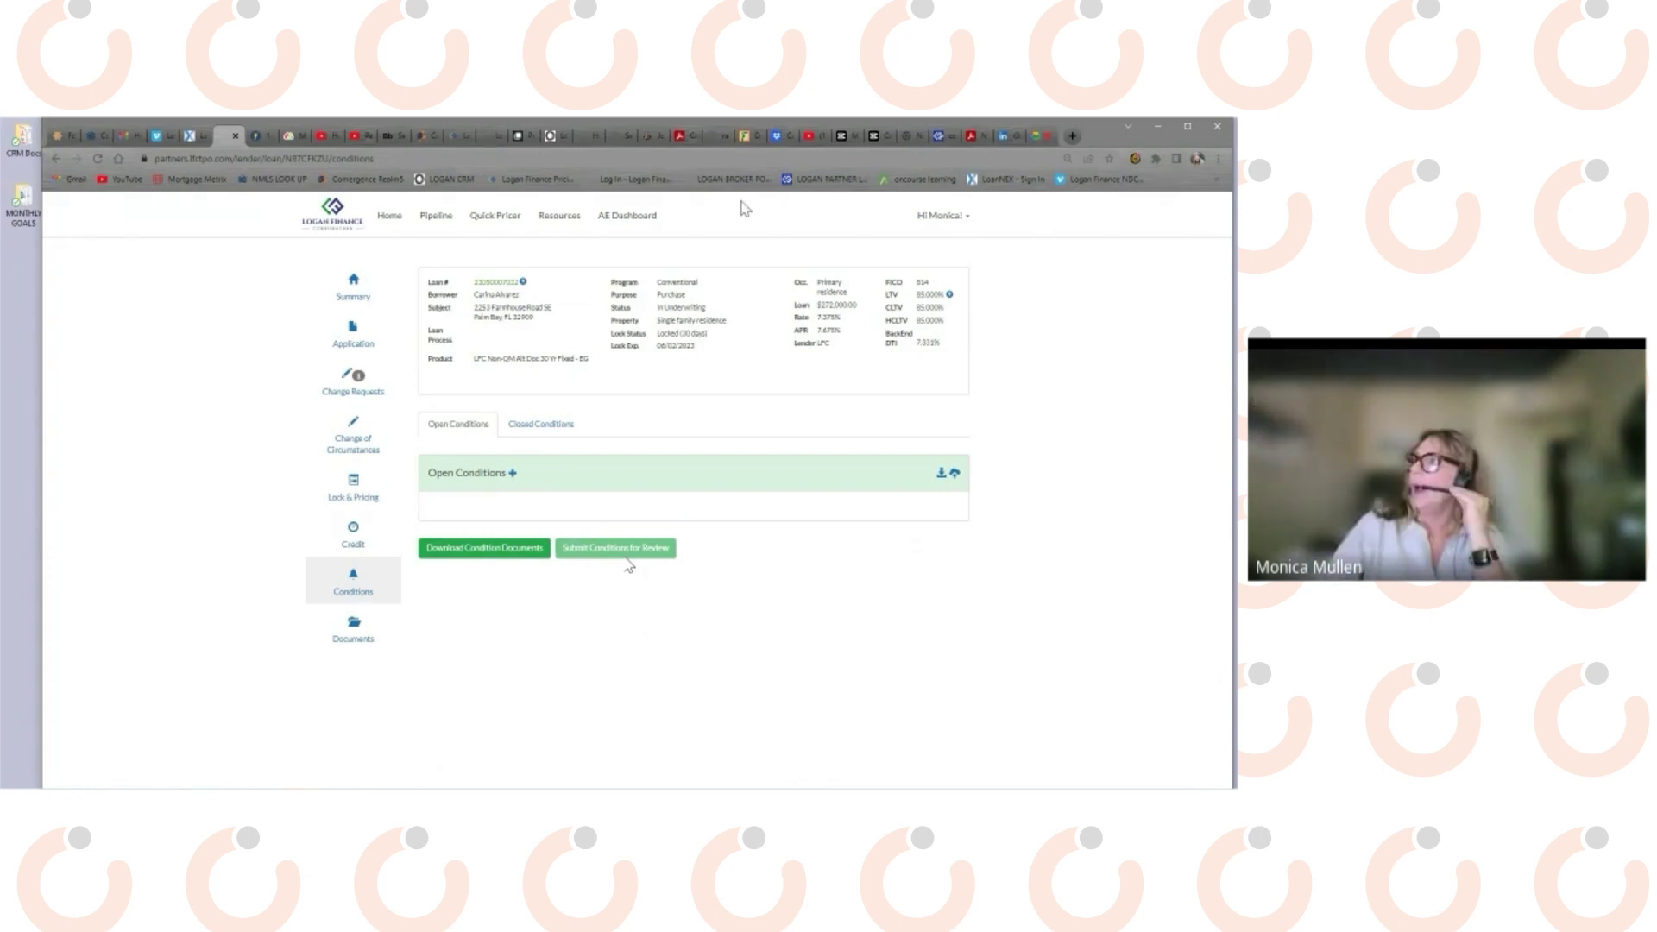
click(1038, 137)
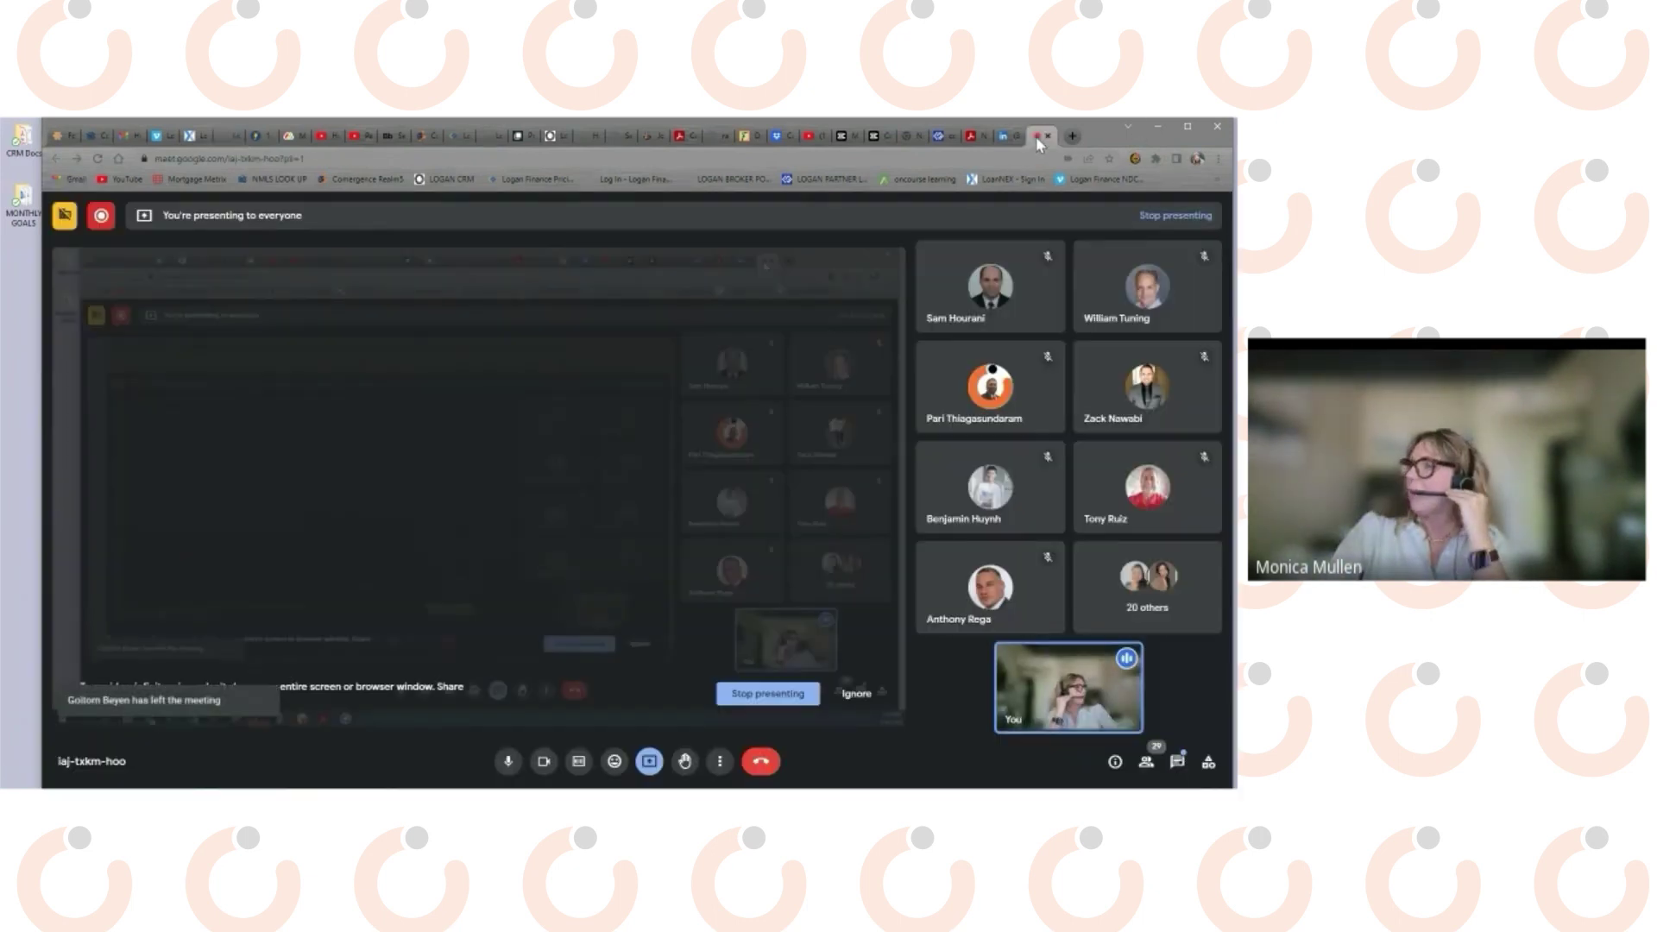